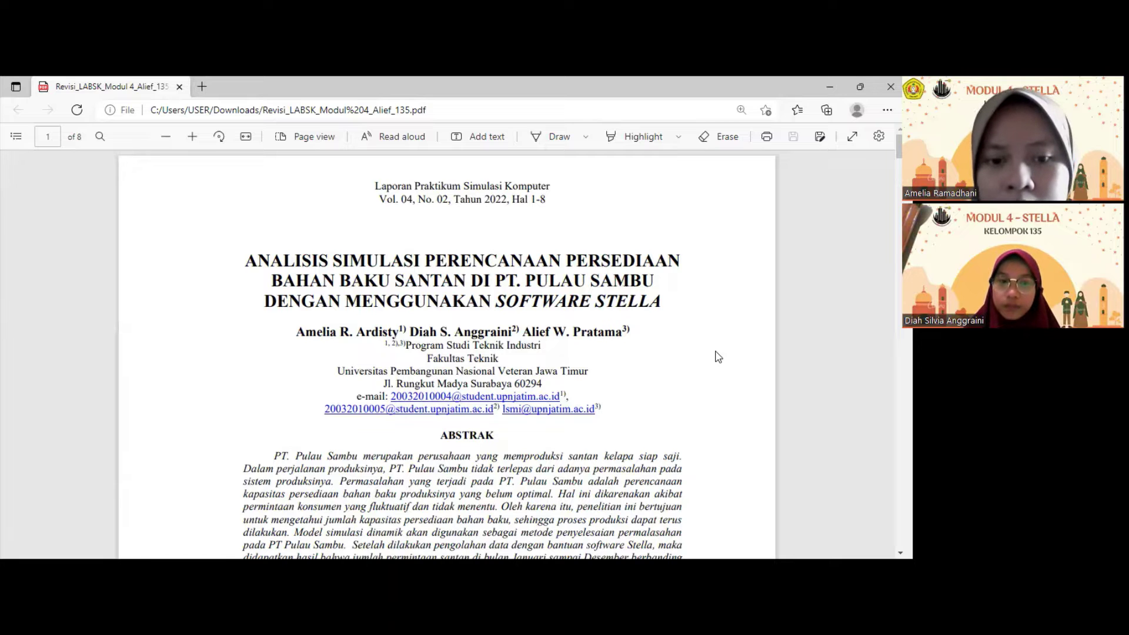
Read the report's Pendahuluan section on coconut milk production at PT. Pulau Sambu, system dynamics and Stella.
{"action": "scroll", "coordinate": [718, 357], "scroll_direction": "down", "scroll_amount": 10}
{"action": "scroll", "coordinate": [718, 357], "scroll_direction": "down", "scroll_amount": 8}
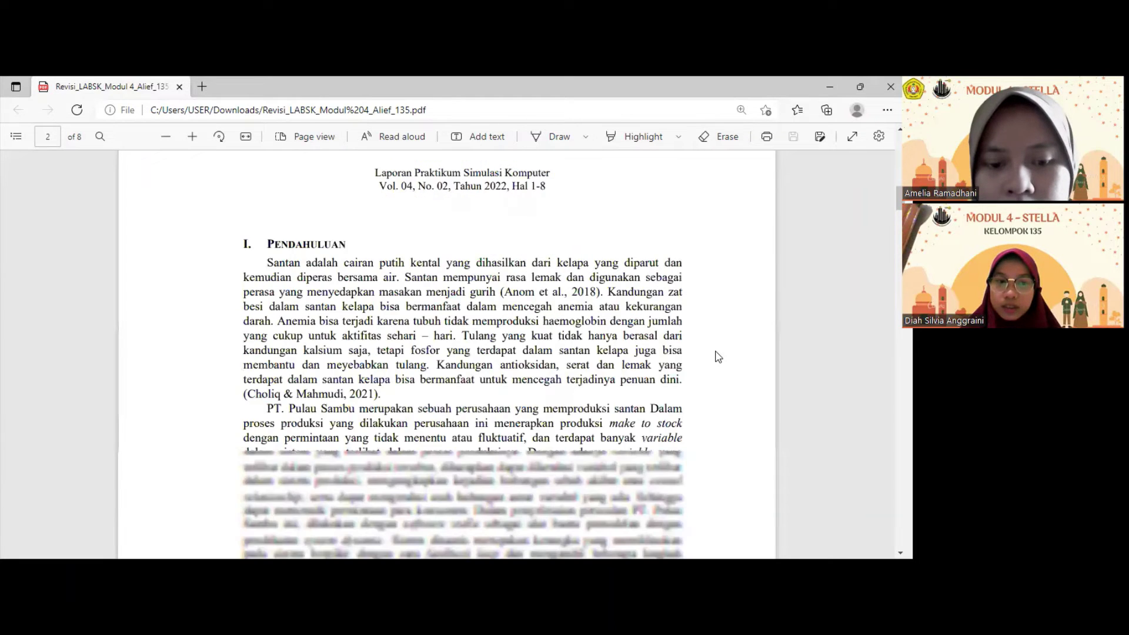
{"action": "scroll", "coordinate": [718, 357], "scroll_direction": "down", "scroll_amount": 1}
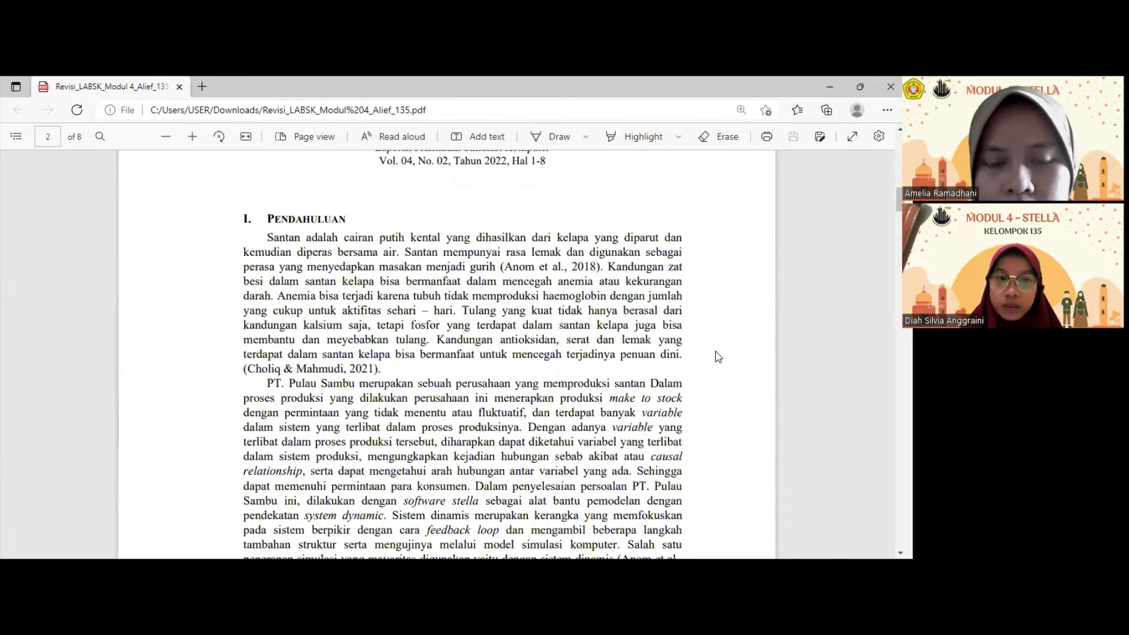
{"action": "scroll", "coordinate": [718, 357], "scroll_direction": "down", "scroll_amount": 2}
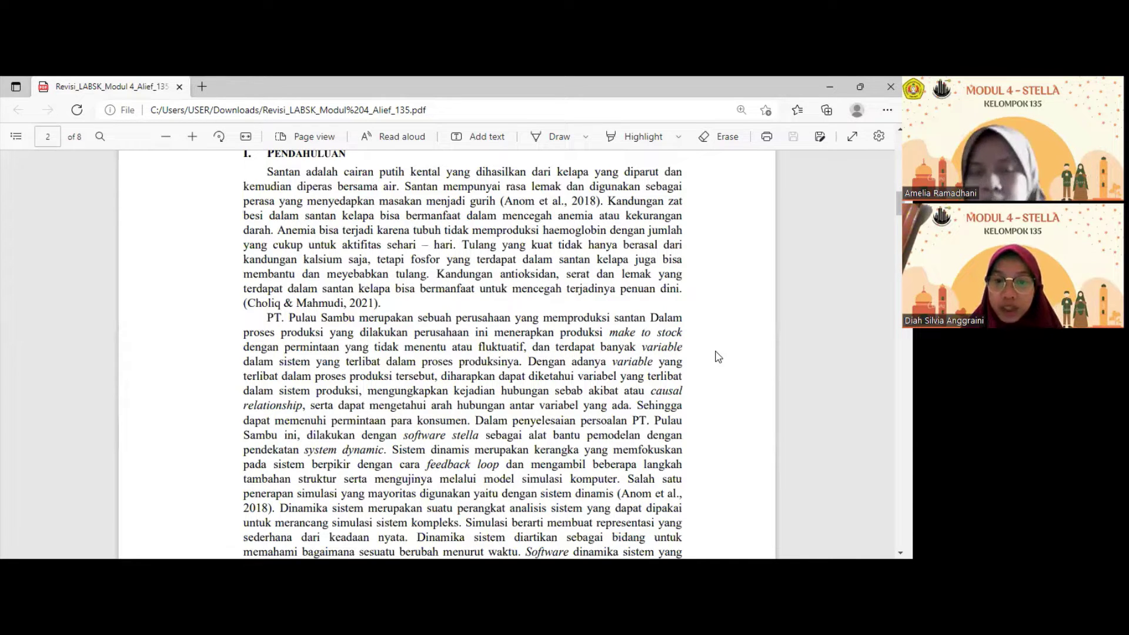
{"action": "scroll", "coordinate": [717, 357], "scroll_direction": "down", "scroll_amount": 1}
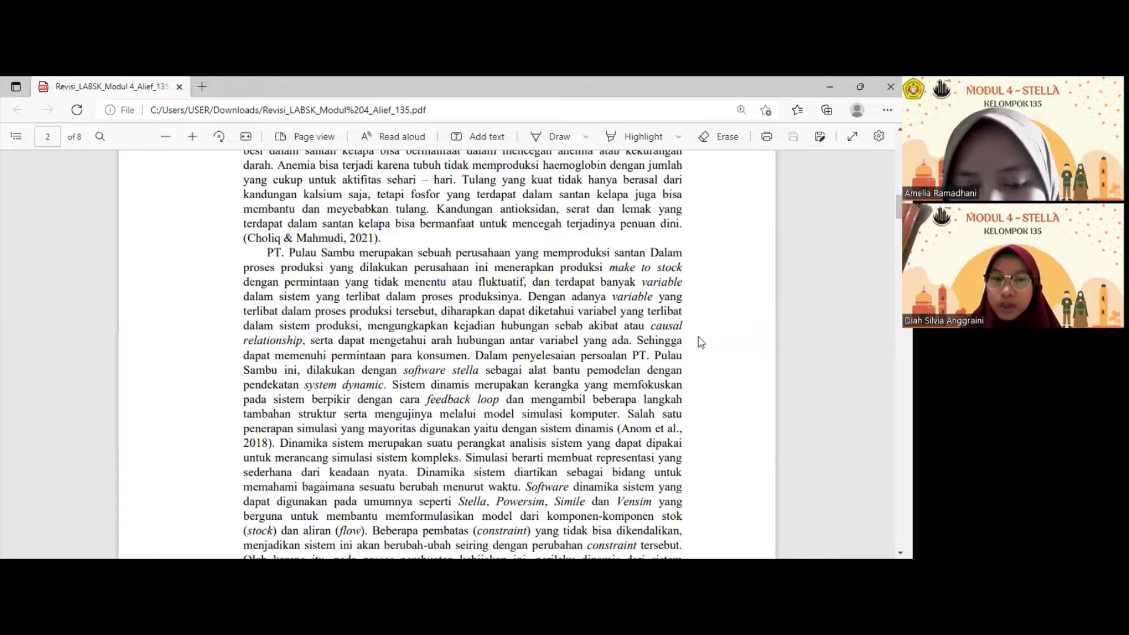
{"action": "scroll", "coordinate": [701, 342], "scroll_direction": "down", "scroll_amount": 2}
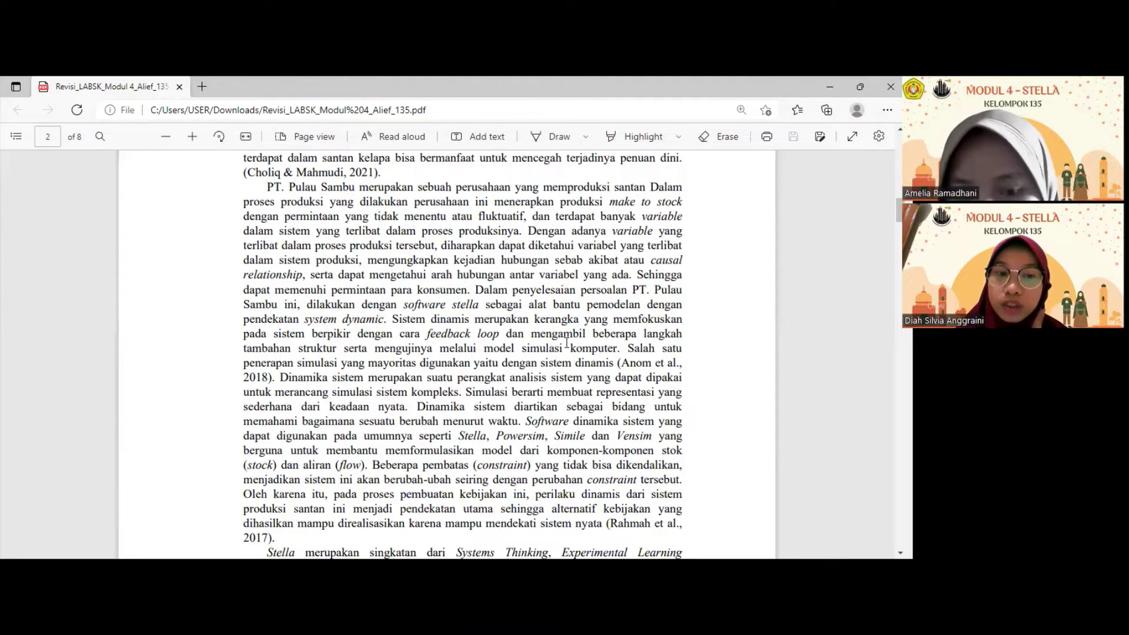
{"action": "scroll", "coordinate": [566, 342], "scroll_direction": "down", "scroll_amount": 3}
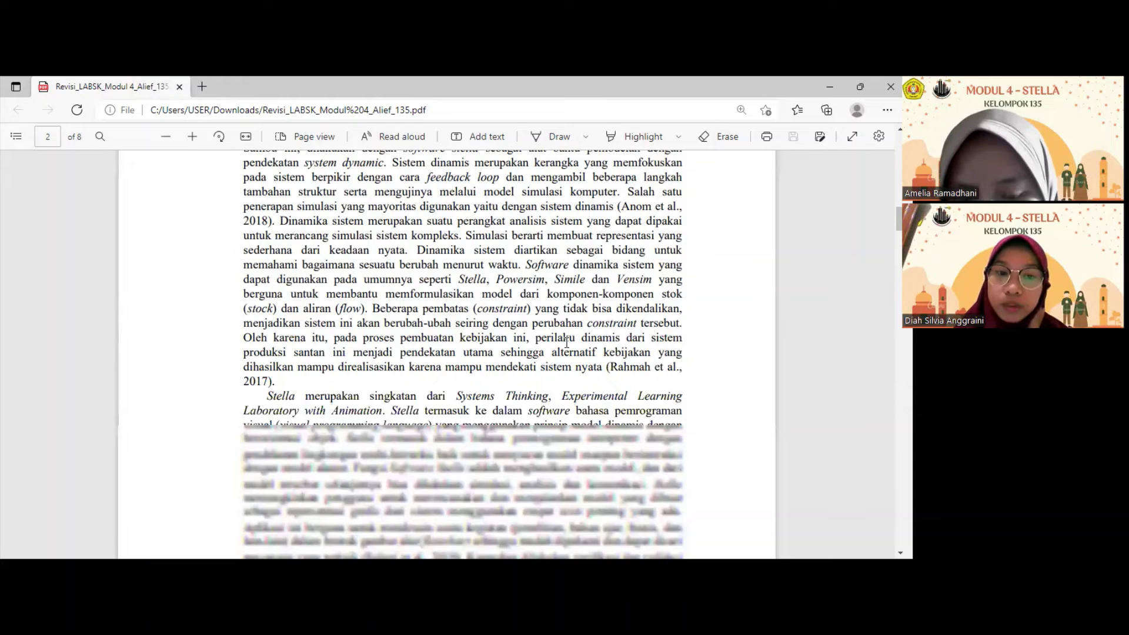
{"action": "scroll", "coordinate": [566, 343], "scroll_direction": "down", "scroll_amount": 3}
{"action": "scroll", "coordinate": [566, 343], "scroll_direction": "down", "scroll_amount": 10}
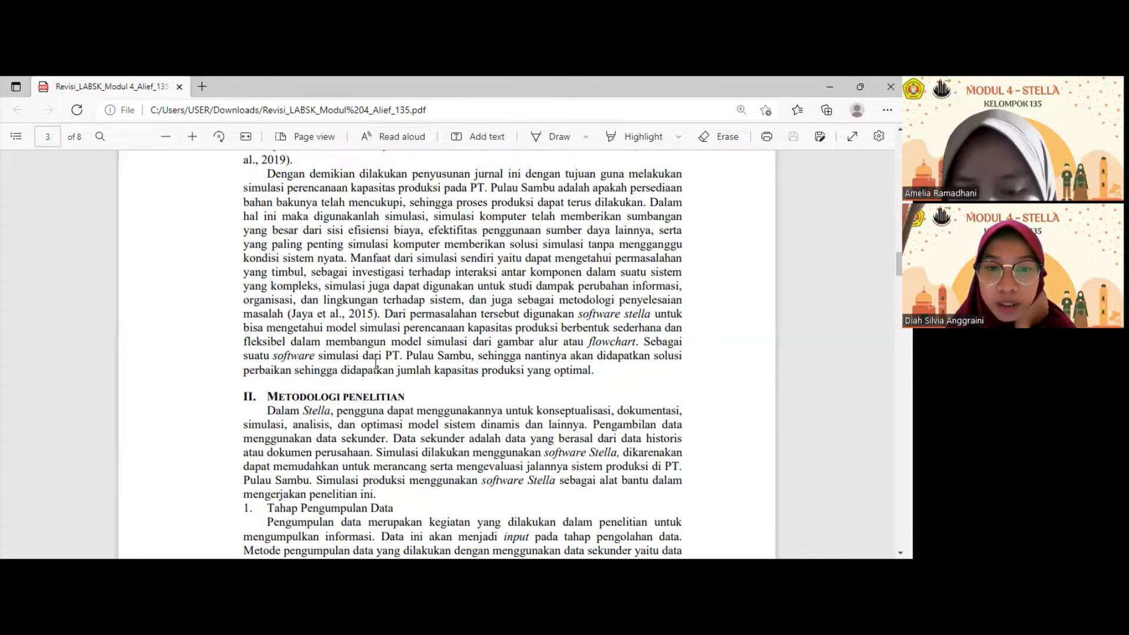
Read the Metodologi Penelitian section, covering the data collection stage, the list of required data and Tabel 2.1.
{"action": "scroll", "coordinate": [375, 364], "scroll_direction": "down", "scroll_amount": 1}
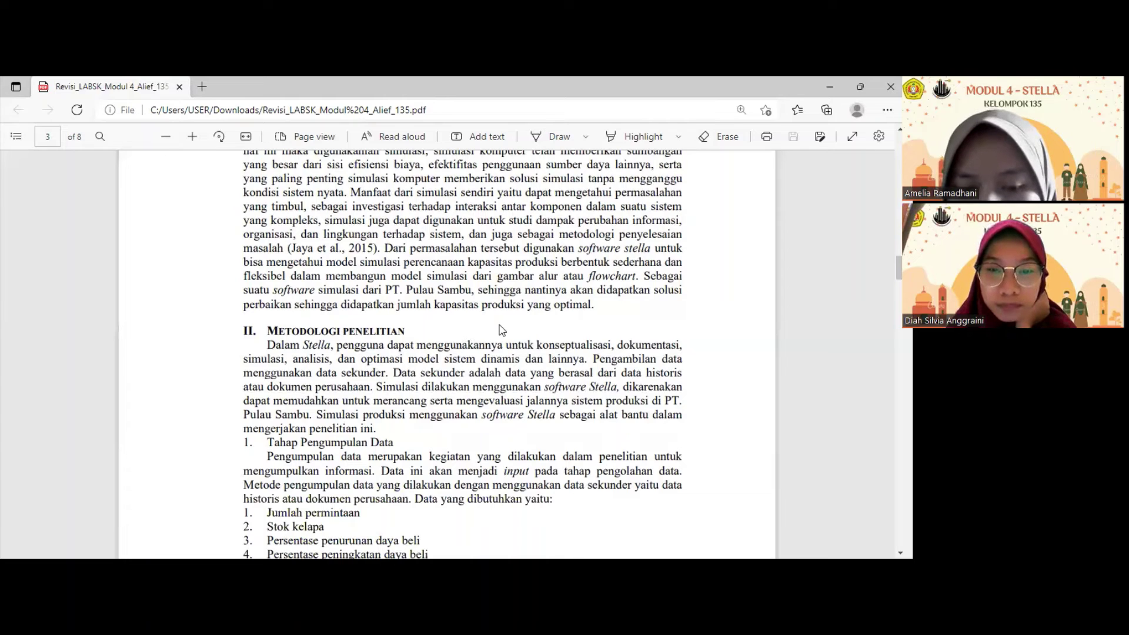
{"action": "scroll", "coordinate": [501, 329], "scroll_direction": "down", "scroll_amount": 2}
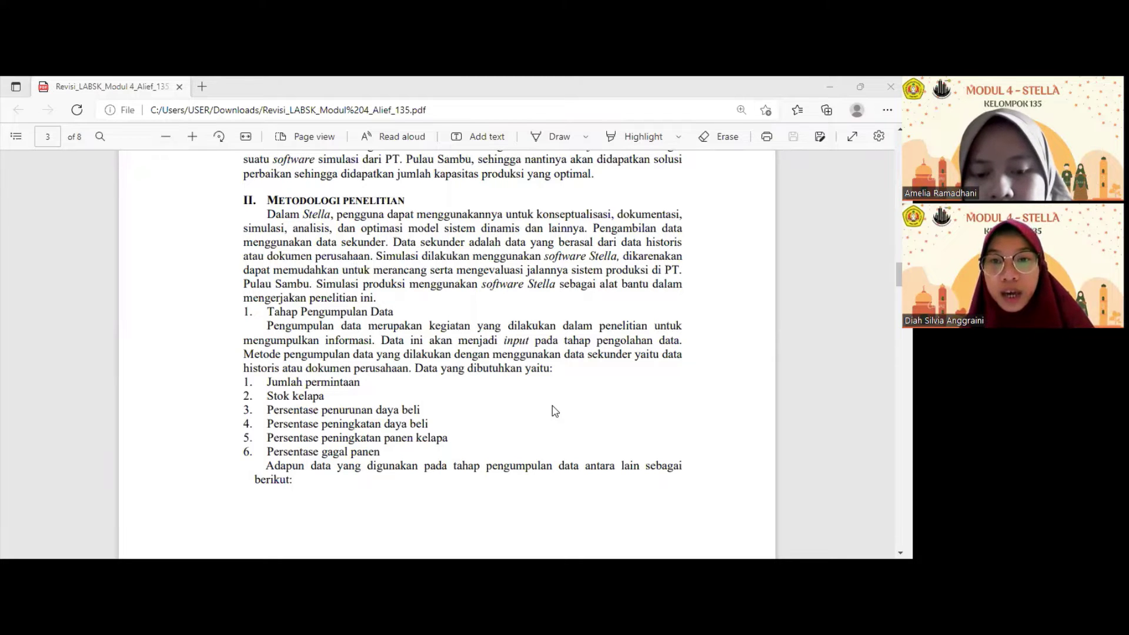
{"action": "scroll", "coordinate": [554, 411], "scroll_direction": "down", "scroll_amount": 1}
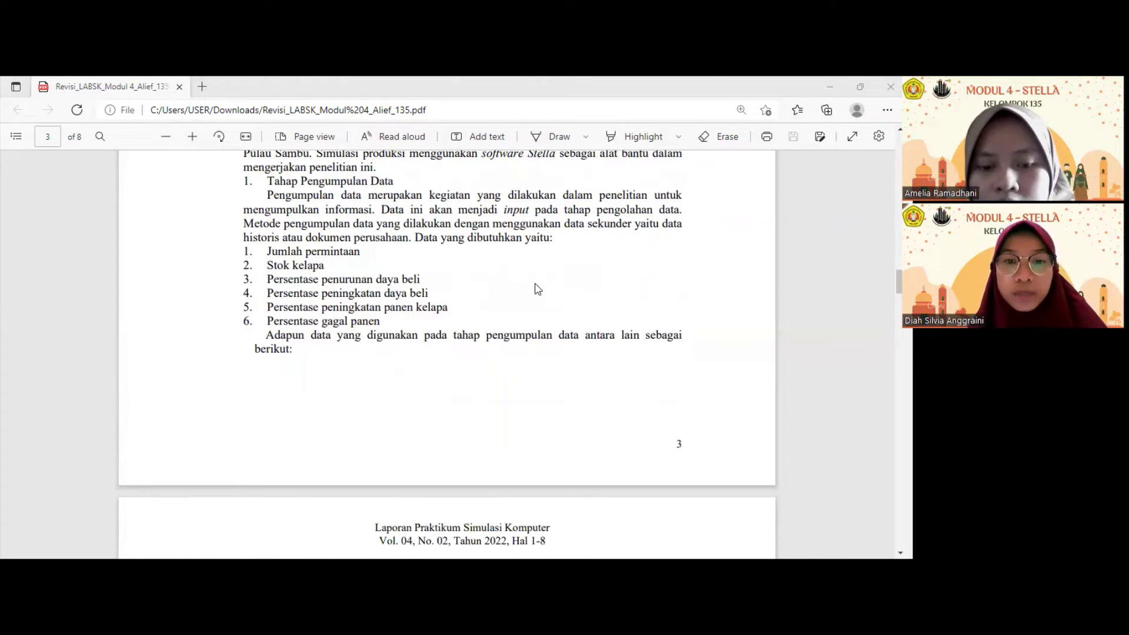
{"action": "scroll", "coordinate": [536, 283], "scroll_direction": "down", "scroll_amount": 1}
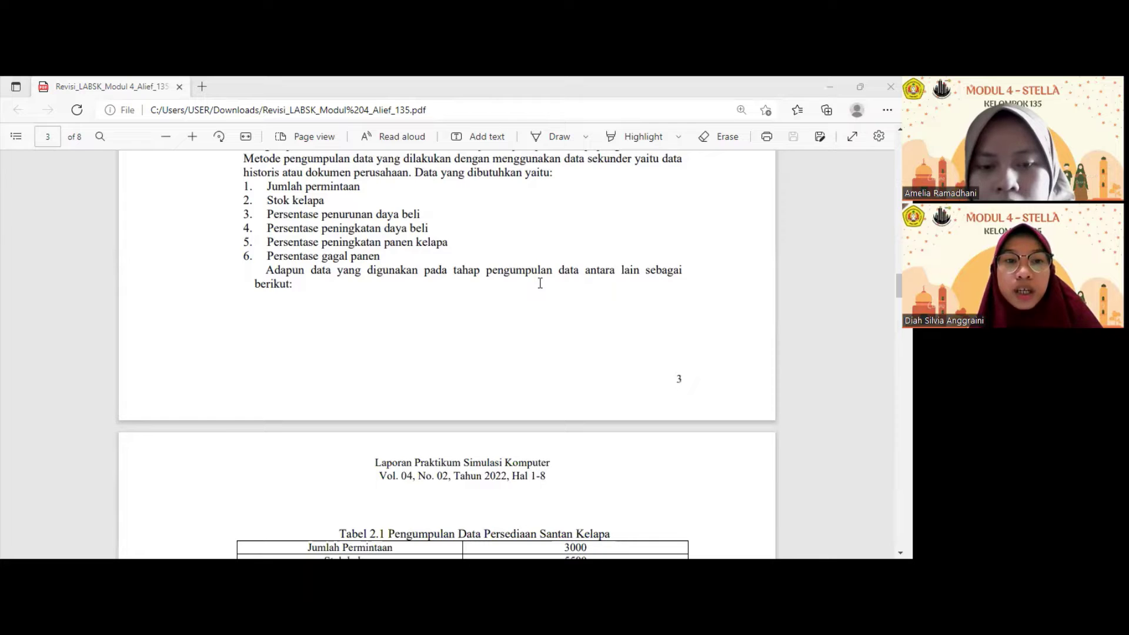
{"action": "scroll", "coordinate": [539, 283], "scroll_direction": "down", "scroll_amount": 1}
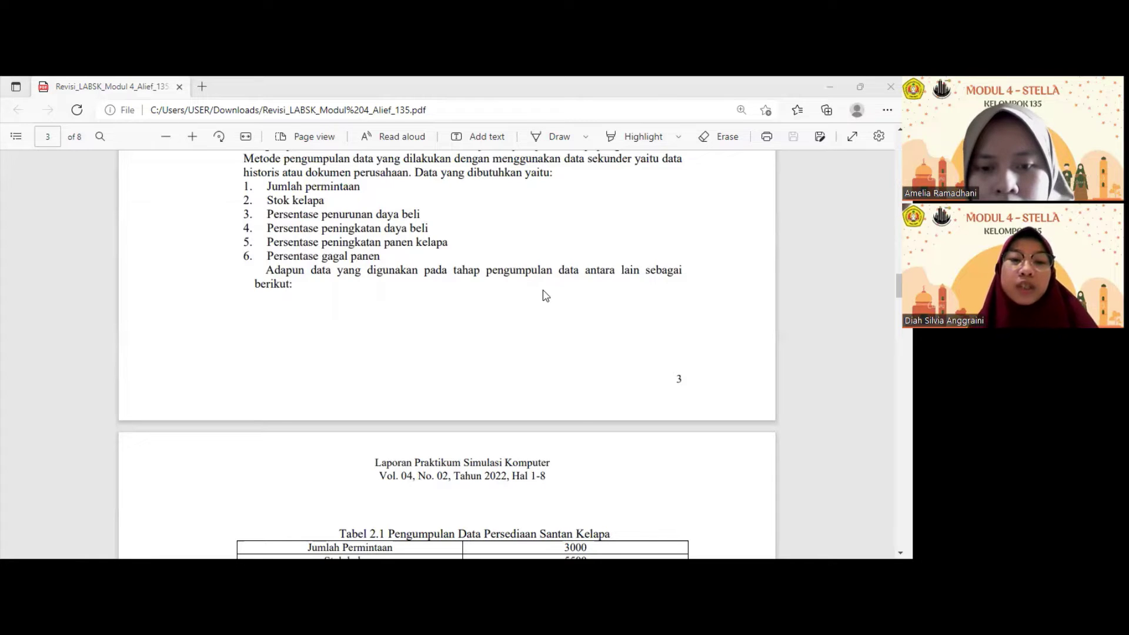
{"action": "scroll", "coordinate": [544, 295], "scroll_direction": "down", "scroll_amount": 1}
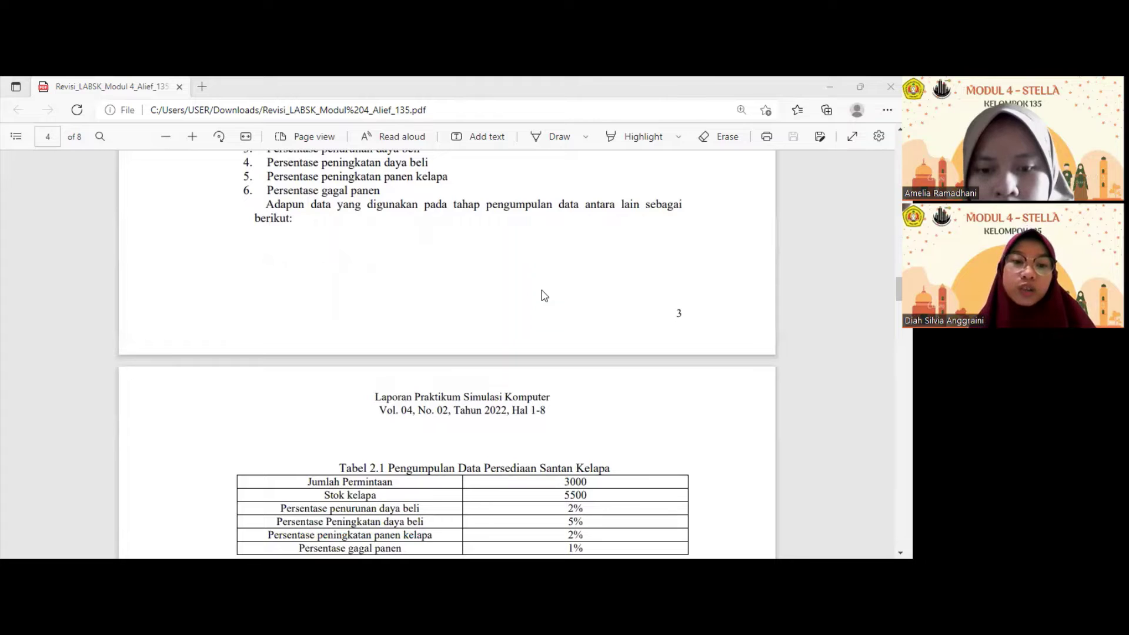
{"action": "scroll", "coordinate": [544, 296], "scroll_direction": "down", "scroll_amount": 3}
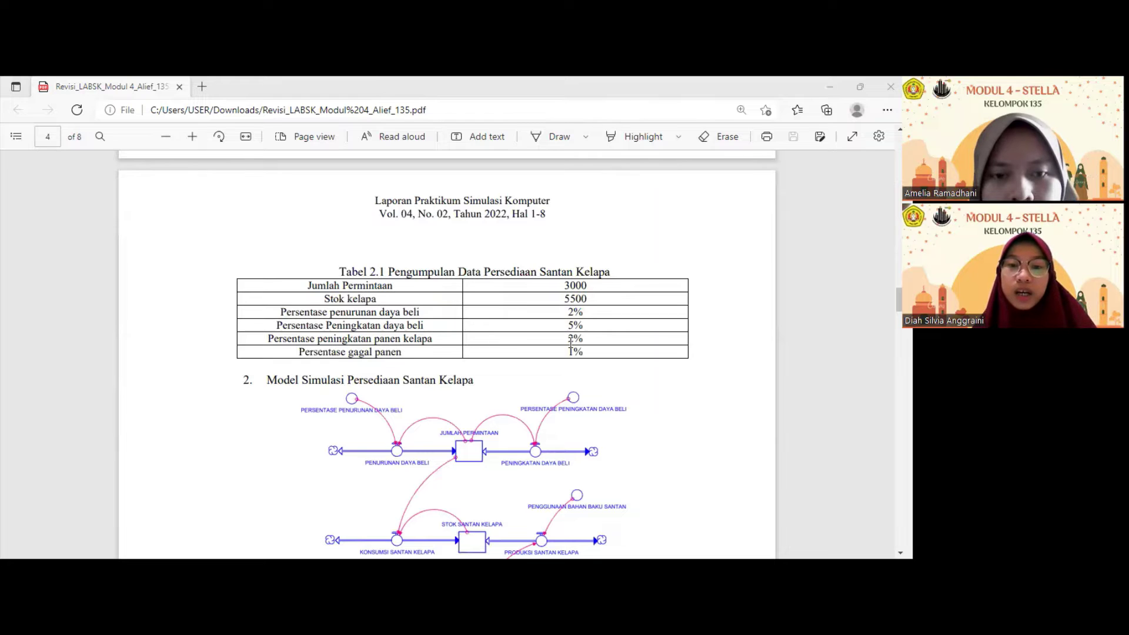
Examine the Stella model diagram for coconut milk inventory and the research flowchart in the Tahap Pengolahan Data subsection.
{"action": "scroll", "coordinate": [570, 343], "scroll_direction": "down", "scroll_amount": 3}
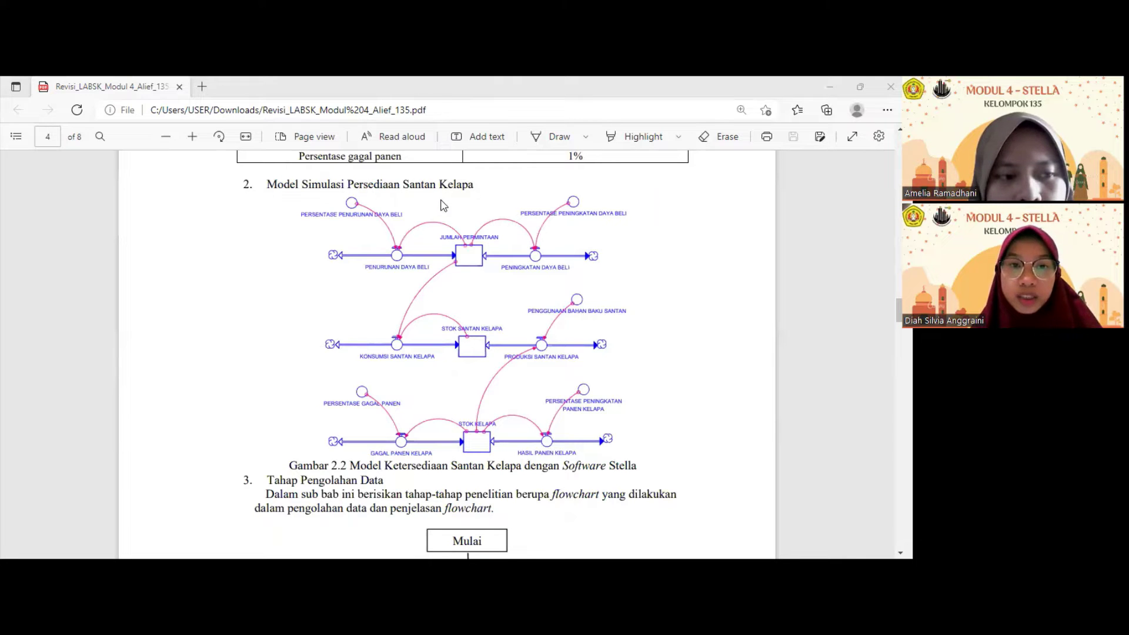
{"action": "scroll", "coordinate": [443, 204], "scroll_direction": "down", "scroll_amount": 1}
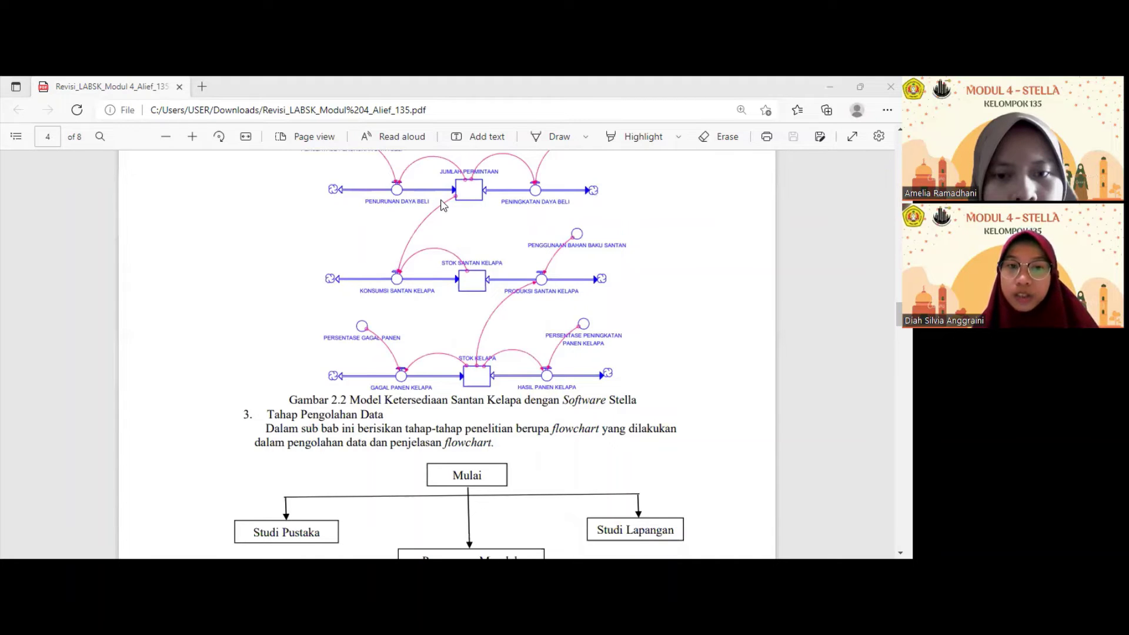
{"action": "scroll", "coordinate": [443, 204], "scroll_direction": "up", "scroll_amount": 1}
{"action": "scroll", "coordinate": [443, 204], "scroll_direction": "down", "scroll_amount": 1}
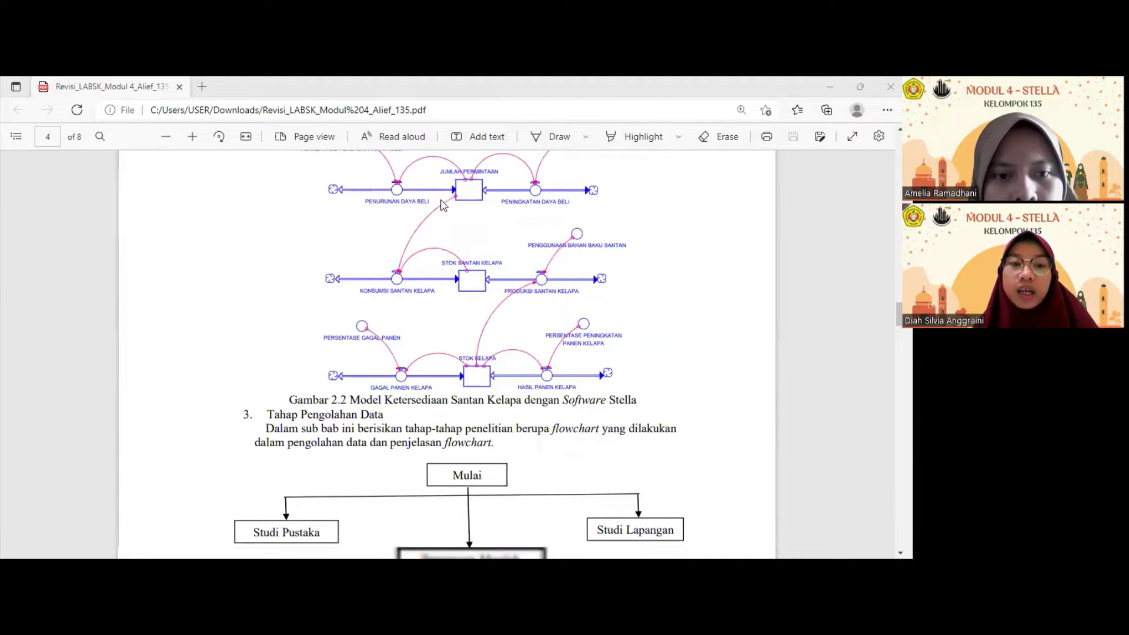
{"action": "scroll", "coordinate": [443, 205], "scroll_direction": "down", "scroll_amount": 2}
{"action": "scroll", "coordinate": [443, 205], "scroll_direction": "down", "scroll_amount": 2}
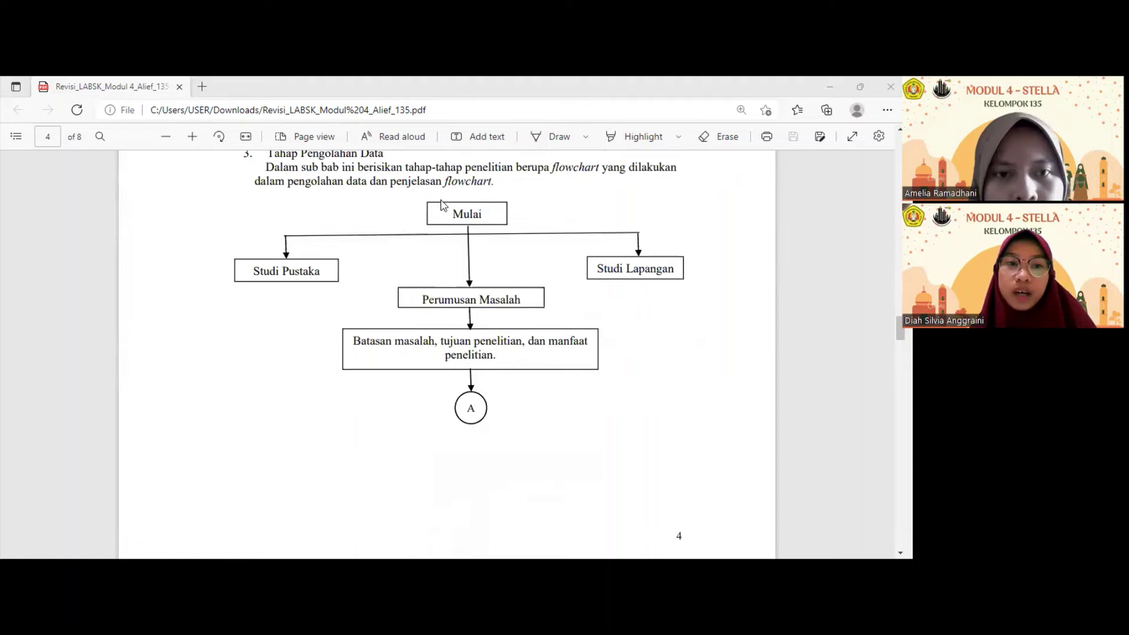
{"action": "scroll", "coordinate": [443, 205], "scroll_direction": "up", "scroll_amount": 1}
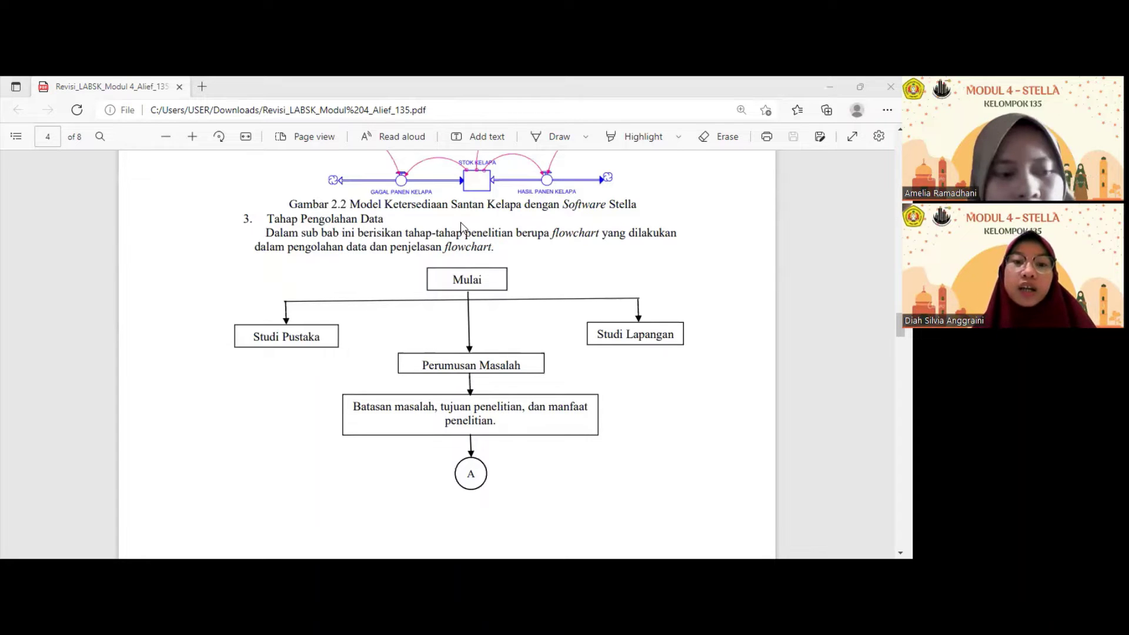
{"action": "scroll", "coordinate": [462, 227], "scroll_direction": "down", "scroll_amount": 4}
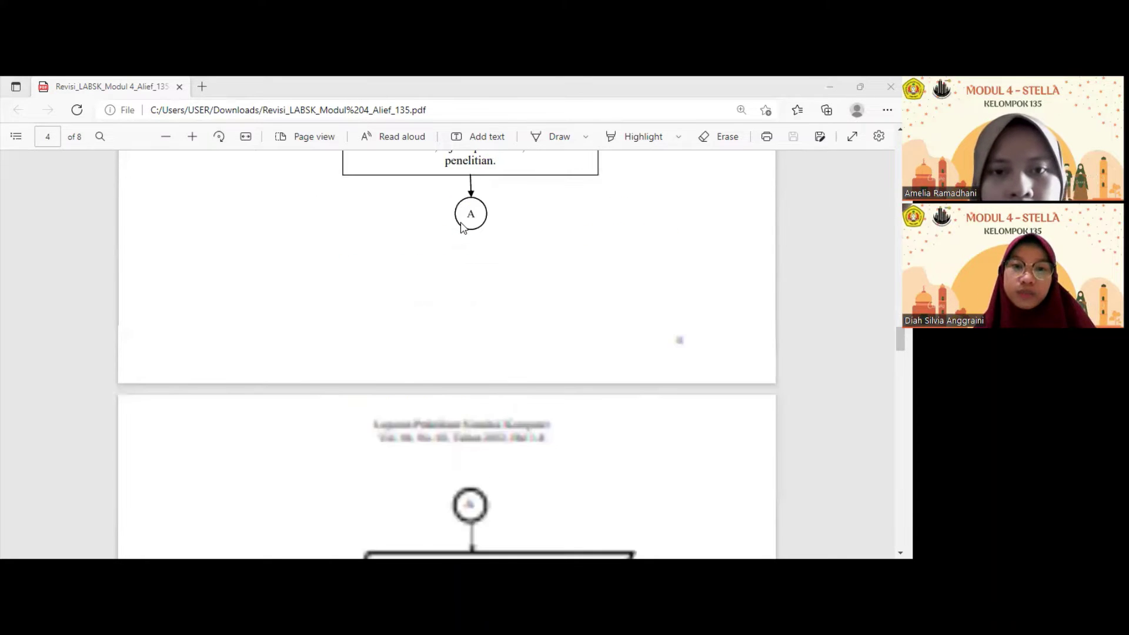
{"action": "scroll", "coordinate": [462, 227], "scroll_direction": "down", "scroll_amount": 8}
{"action": "scroll", "coordinate": [463, 227], "scroll_direction": "down", "scroll_amount": 6}
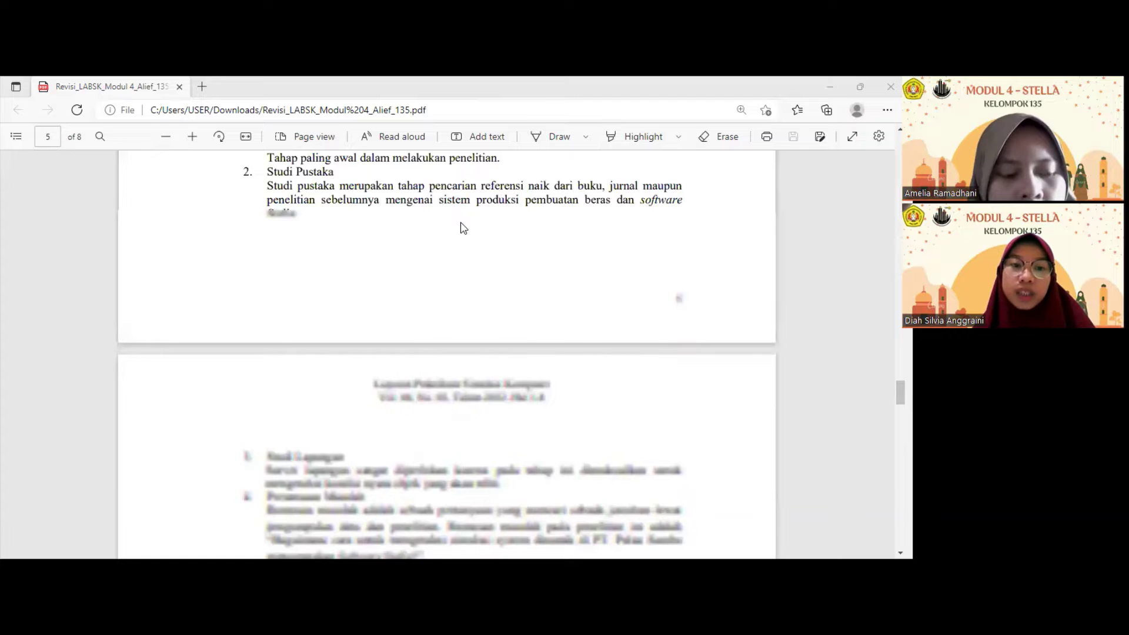
{"action": "scroll", "coordinate": [464, 228], "scroll_direction": "up", "scroll_amount": 2}
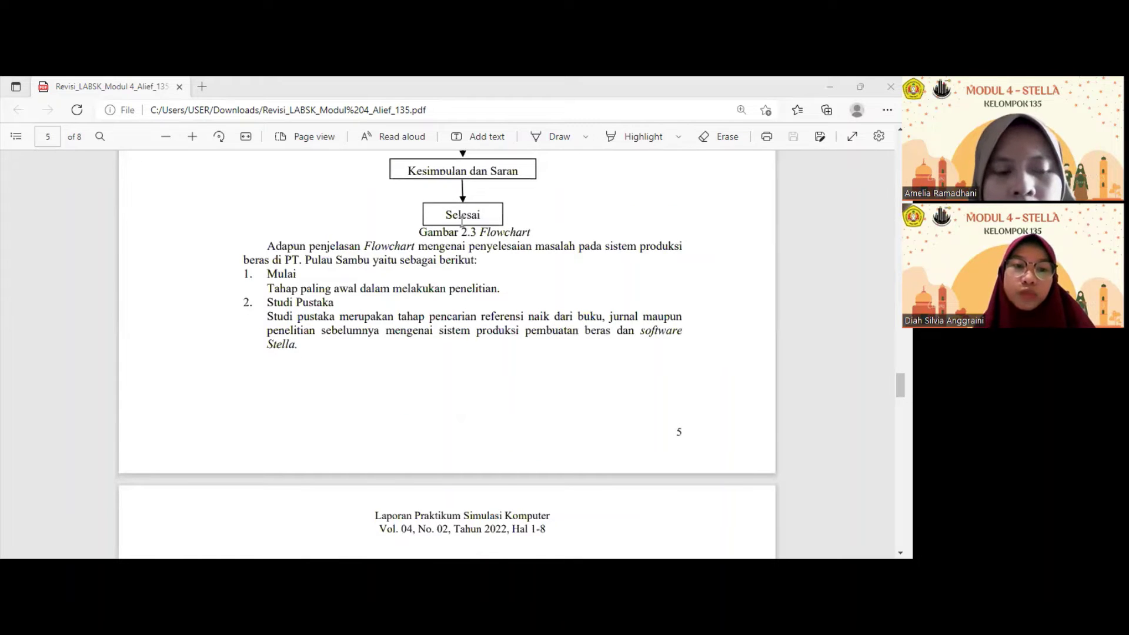
{"action": "scroll", "coordinate": [462, 220], "scroll_direction": "down", "scroll_amount": 1}
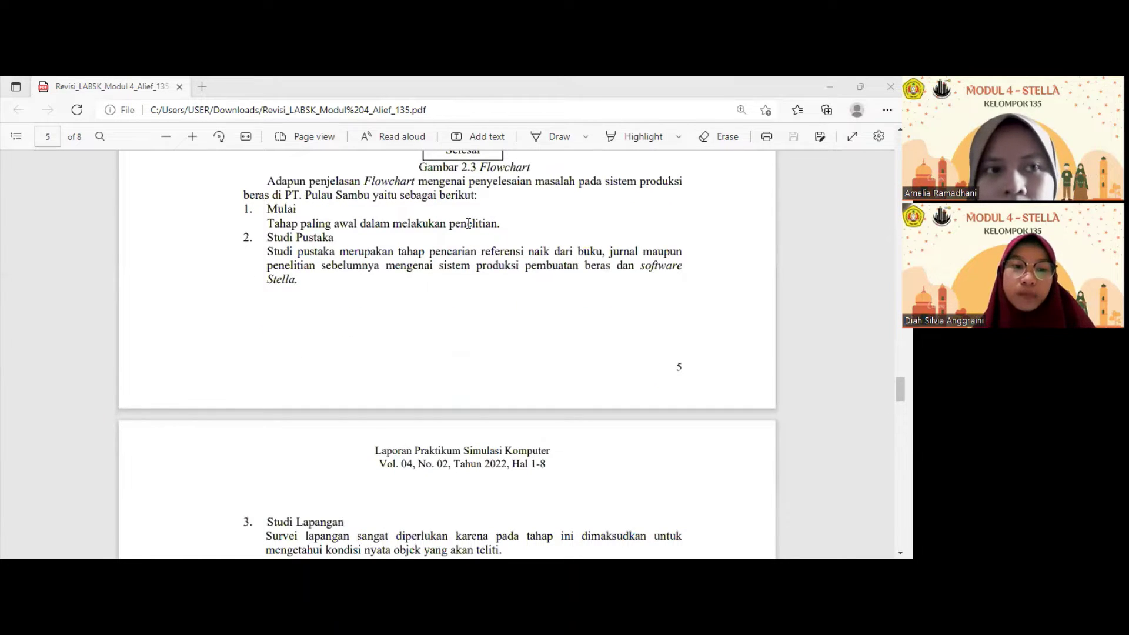
Read the explanations of the flowchart stages from Studi Lapangan through Selesai on page 6.
{"action": "scroll", "coordinate": [468, 223], "scroll_direction": "down", "scroll_amount": 4}
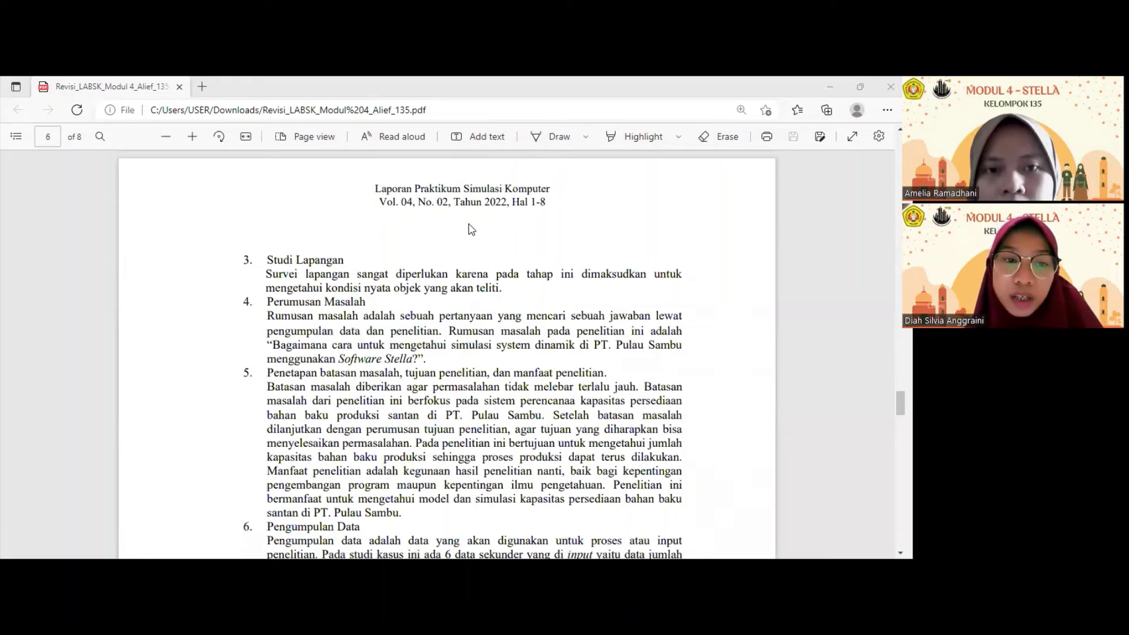
{"action": "scroll", "coordinate": [472, 229], "scroll_direction": "down", "scroll_amount": 1}
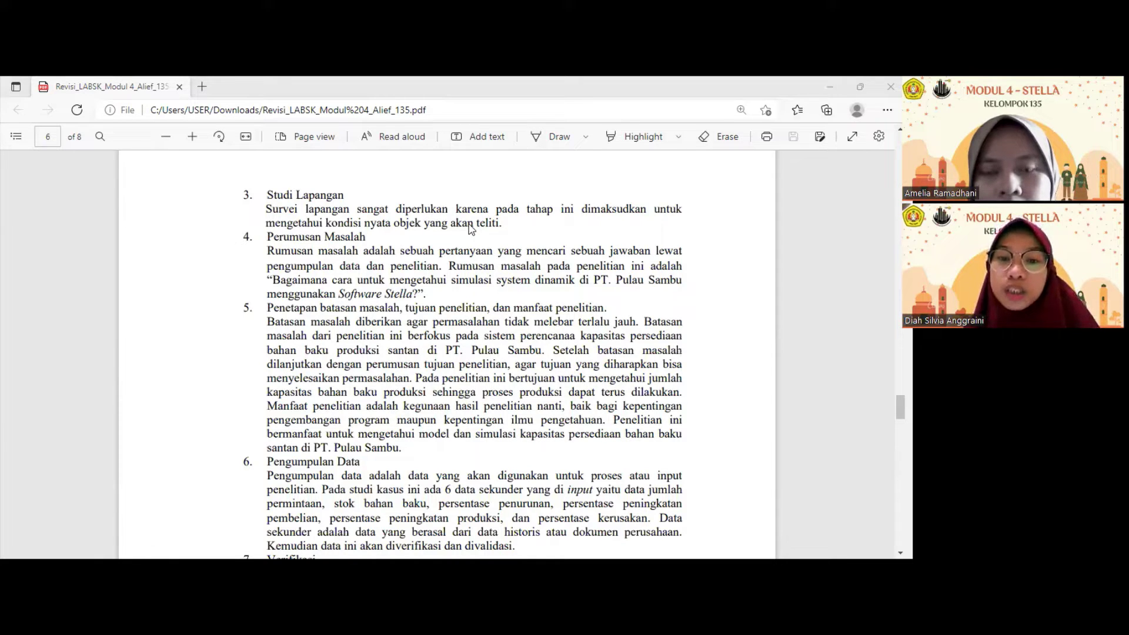
{"action": "scroll", "coordinate": [471, 229], "scroll_direction": "down", "scroll_amount": 1}
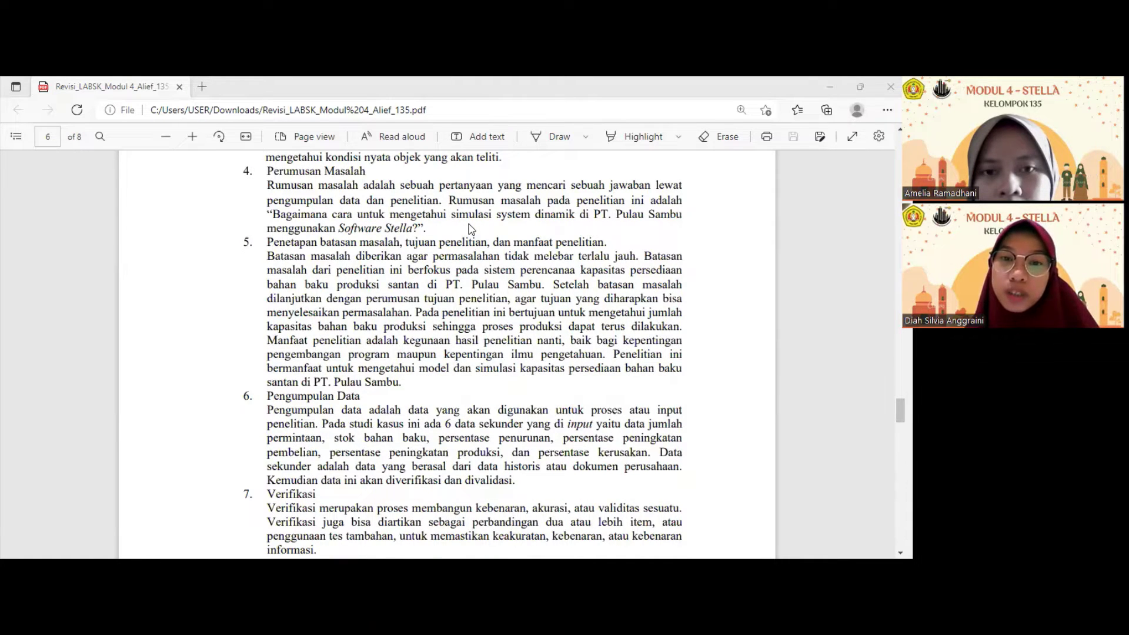
{"action": "scroll", "coordinate": [471, 229], "scroll_direction": "down", "scroll_amount": 1}
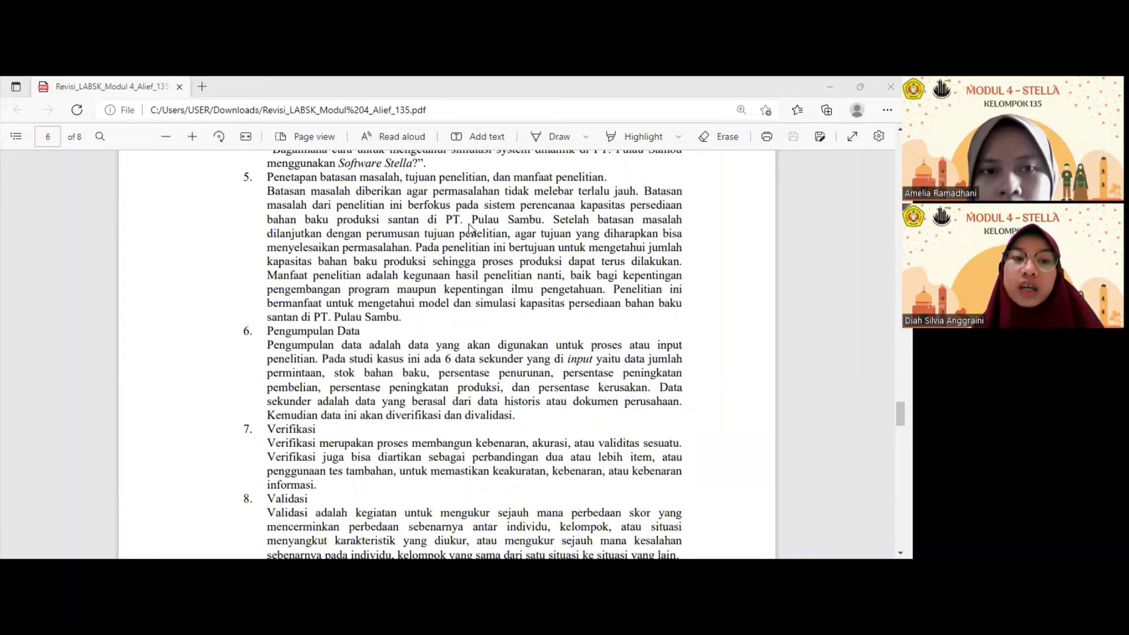
{"action": "scroll", "coordinate": [472, 229], "scroll_direction": "down", "scroll_amount": 2}
{"action": "scroll", "coordinate": [471, 230], "scroll_direction": "down", "scroll_amount": 1}
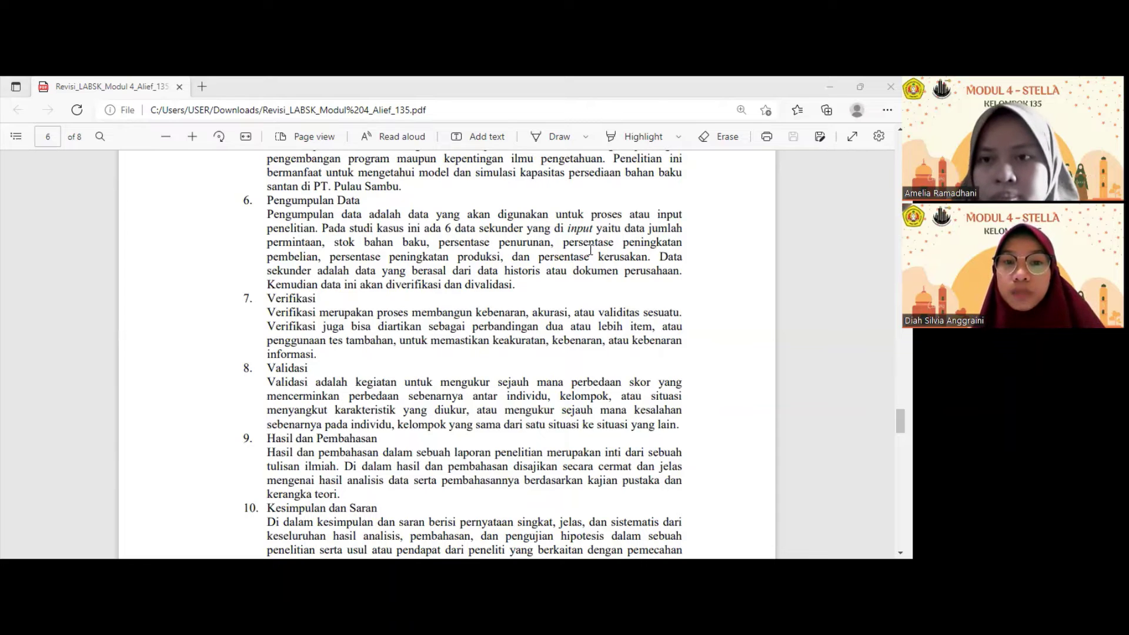
{"action": "scroll", "coordinate": [591, 250], "scroll_direction": "down", "scroll_amount": 1}
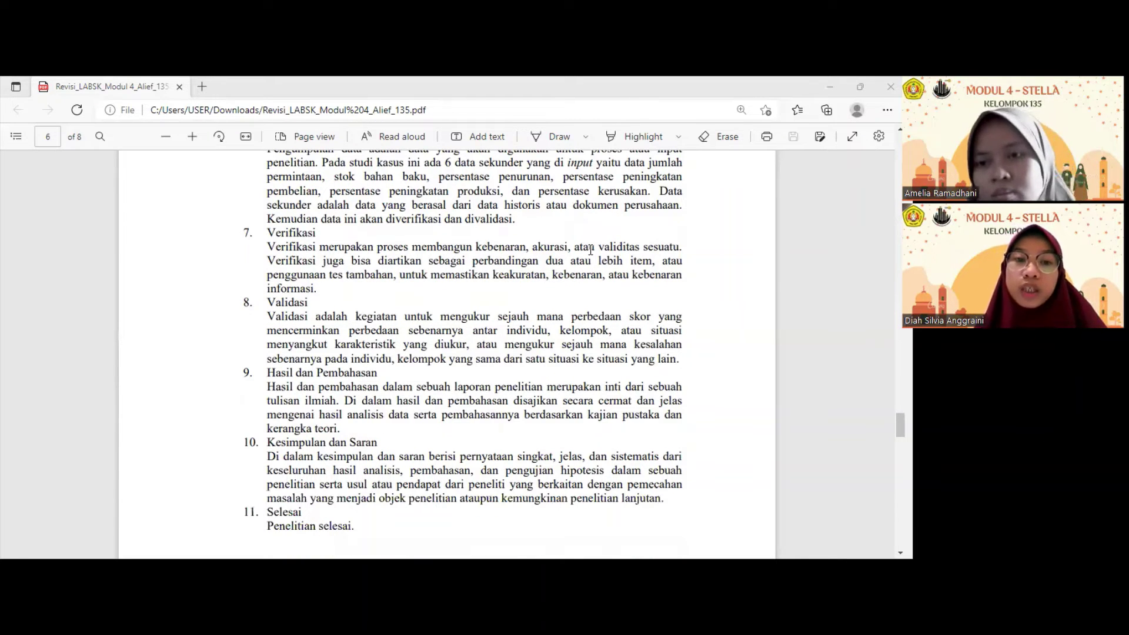
{"action": "scroll", "coordinate": [590, 250], "scroll_direction": "down", "scroll_amount": 1}
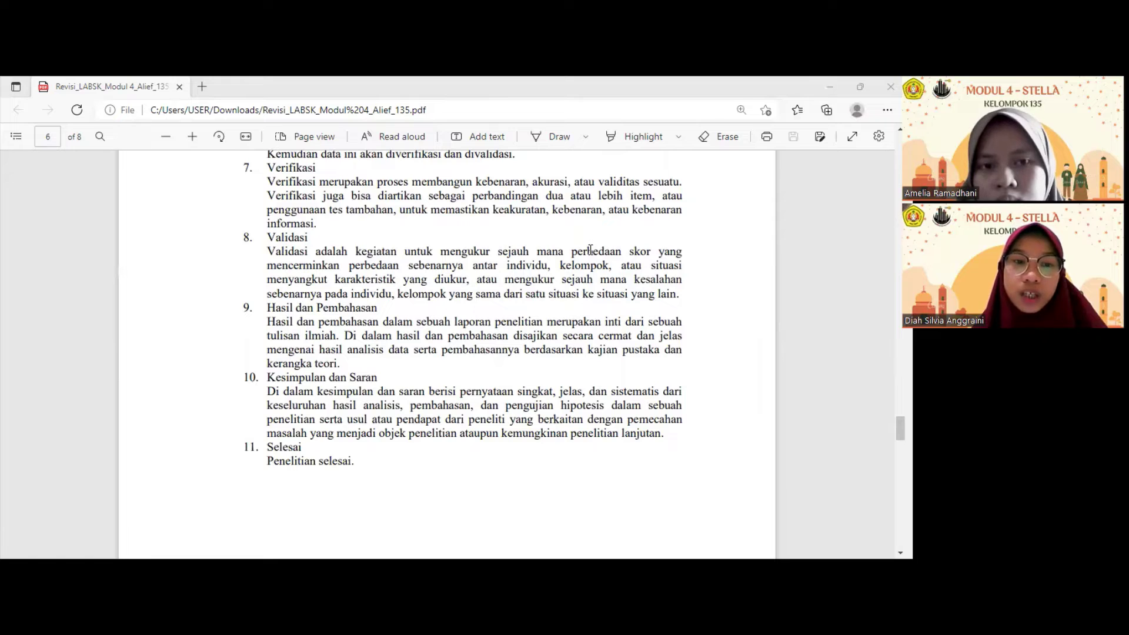
{"action": "scroll", "coordinate": [590, 250], "scroll_direction": "down", "scroll_amount": 1}
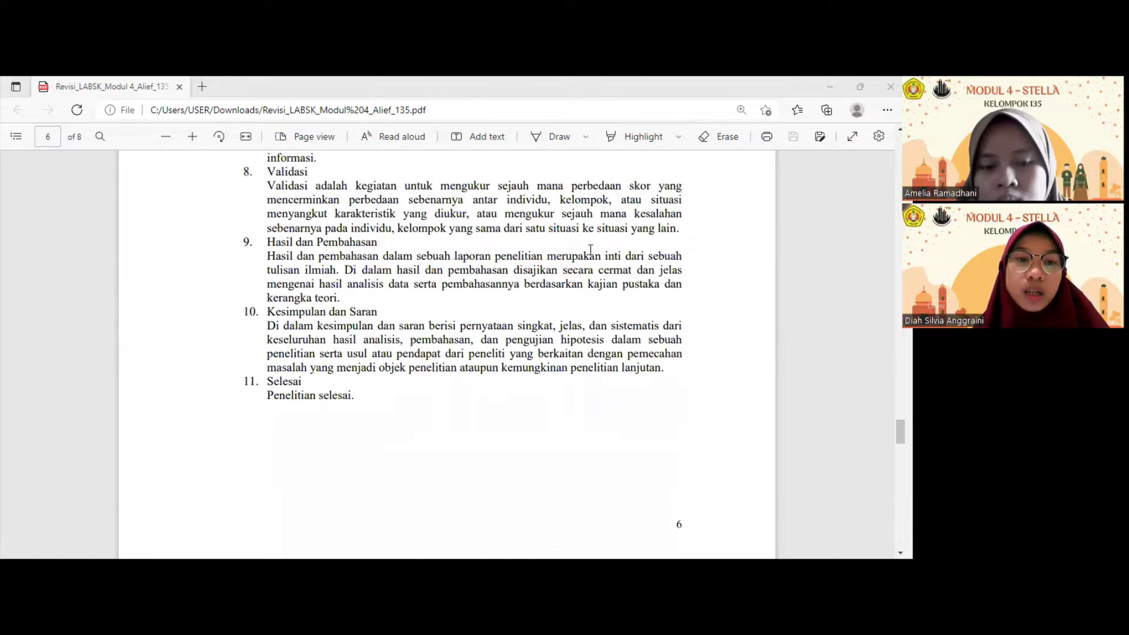
{"action": "scroll", "coordinate": [590, 250], "scroll_direction": "down", "scroll_amount": 1}
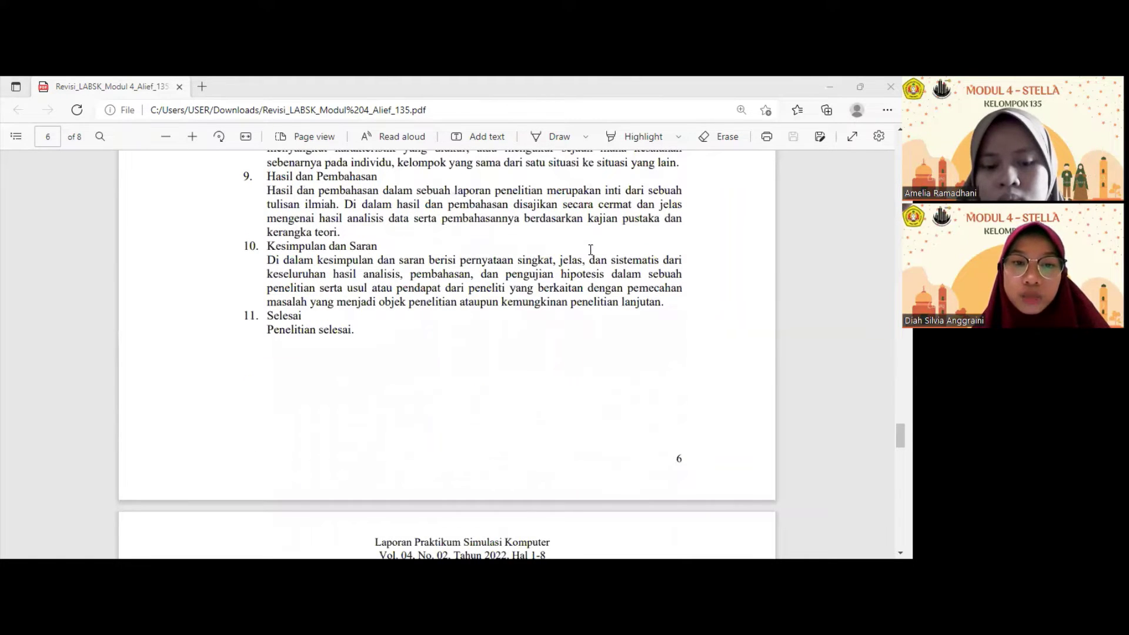
{"action": "scroll", "coordinate": [590, 250], "scroll_direction": "down", "scroll_amount": 1}
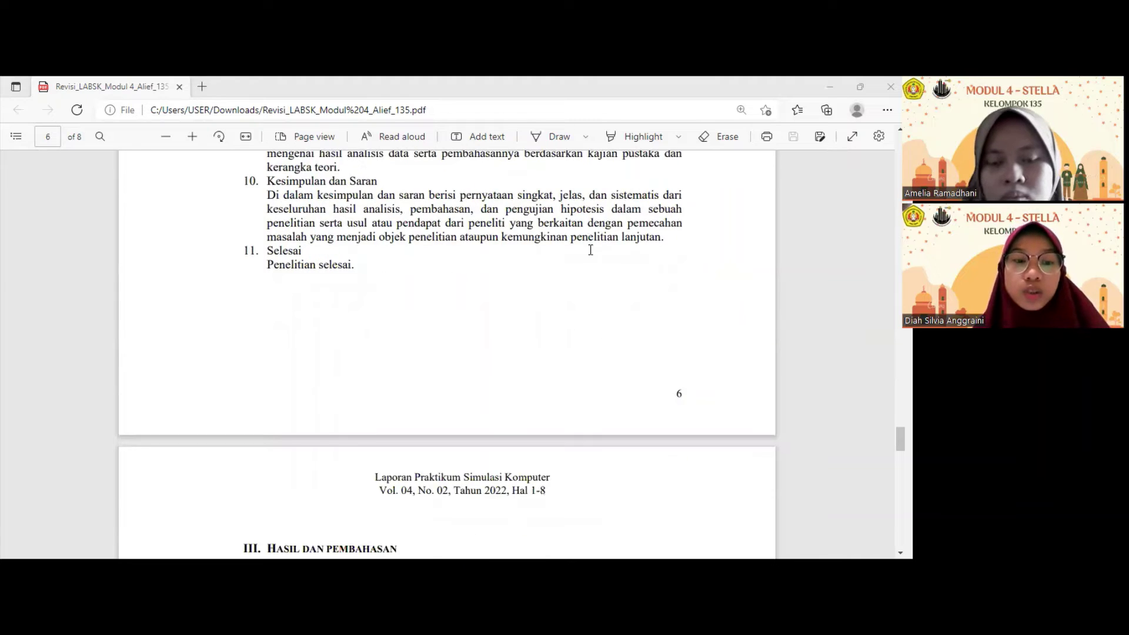
View the Validasi Model text and the Graph Pad chart in the report's Hasil dan Pembahasan section on page 7.
{"action": "scroll", "coordinate": [590, 249], "scroll_direction": "down", "scroll_amount": 2}
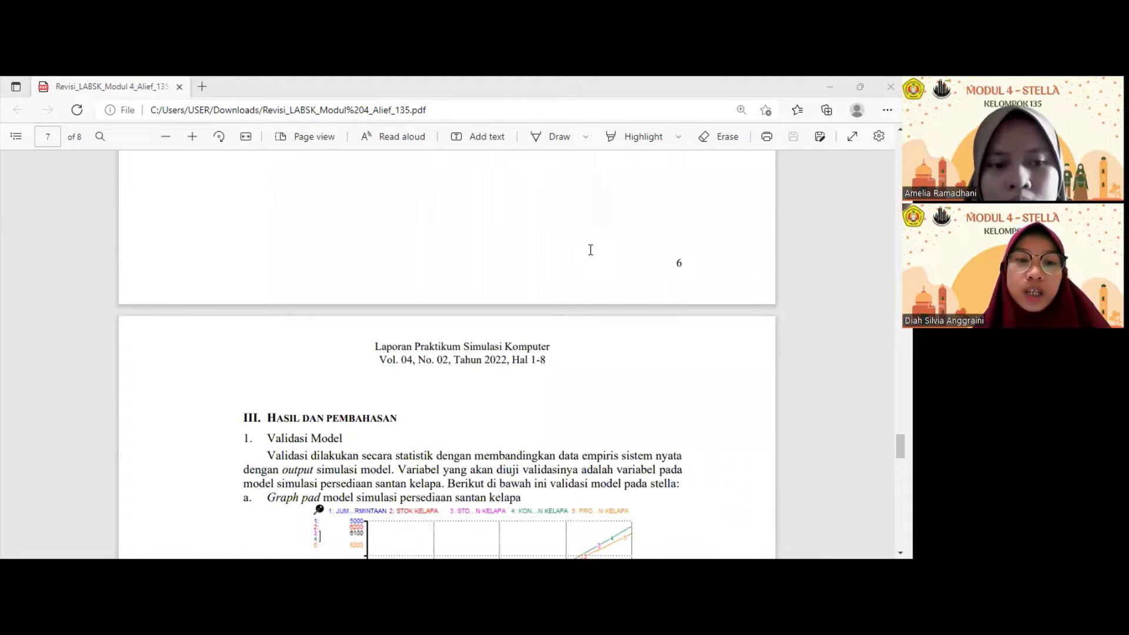
{"action": "scroll", "coordinate": [591, 250], "scroll_direction": "down", "scroll_amount": 3}
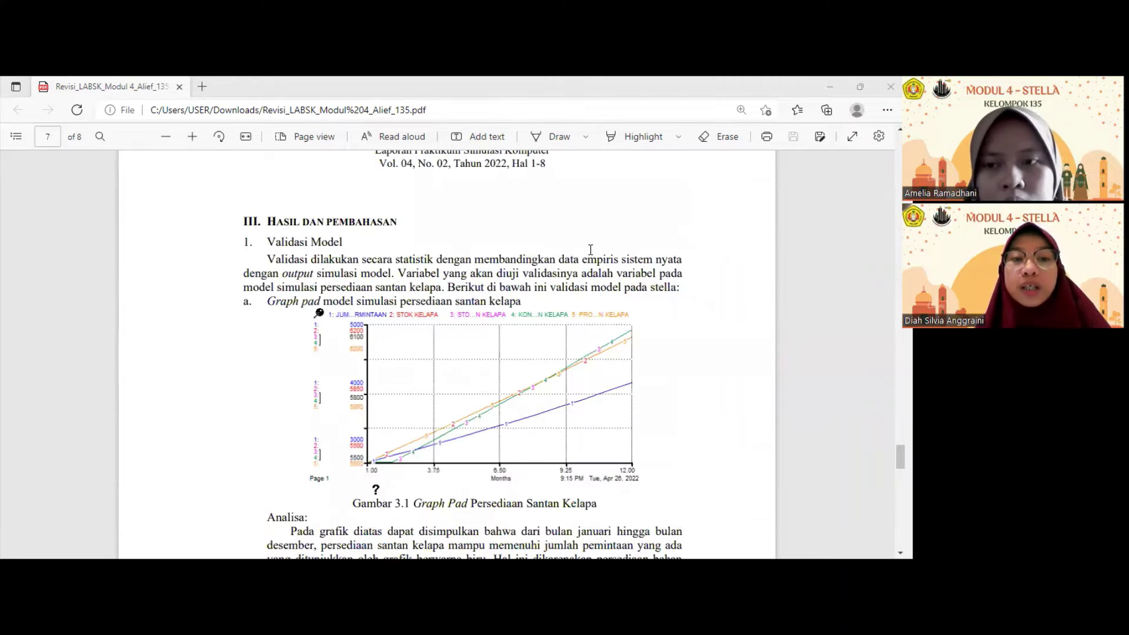
{"action": "scroll", "coordinate": [667, 248], "scroll_direction": "down", "scroll_amount": 1}
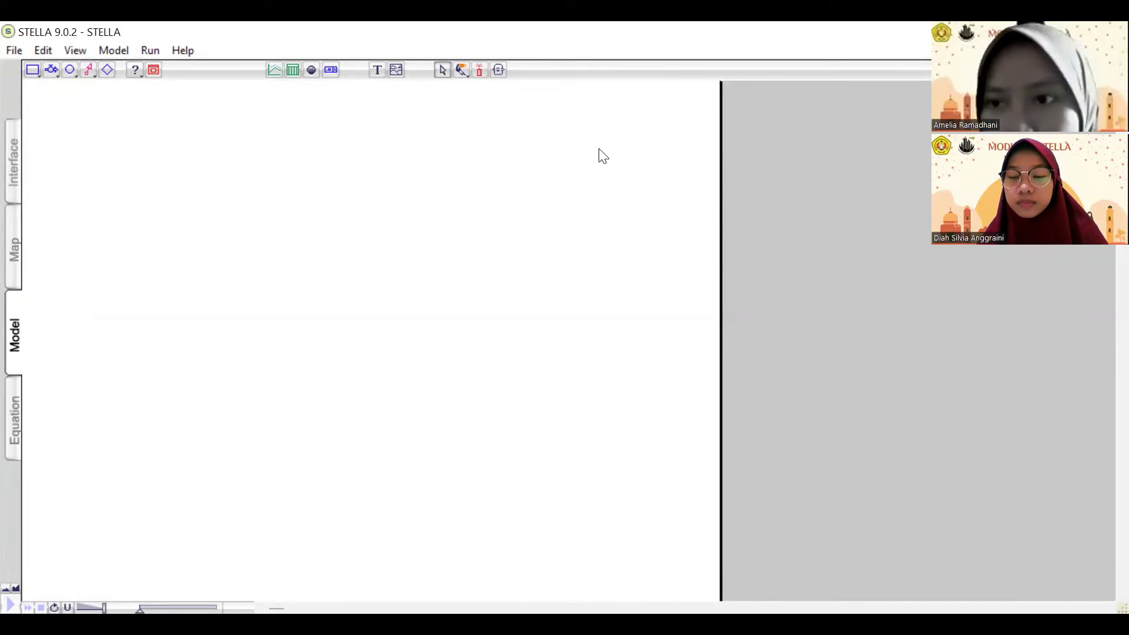
In STELLA, place three stocks one below another in a vertical column on the empty model layer.
{"action": "left_click", "coordinate": [31, 72]}
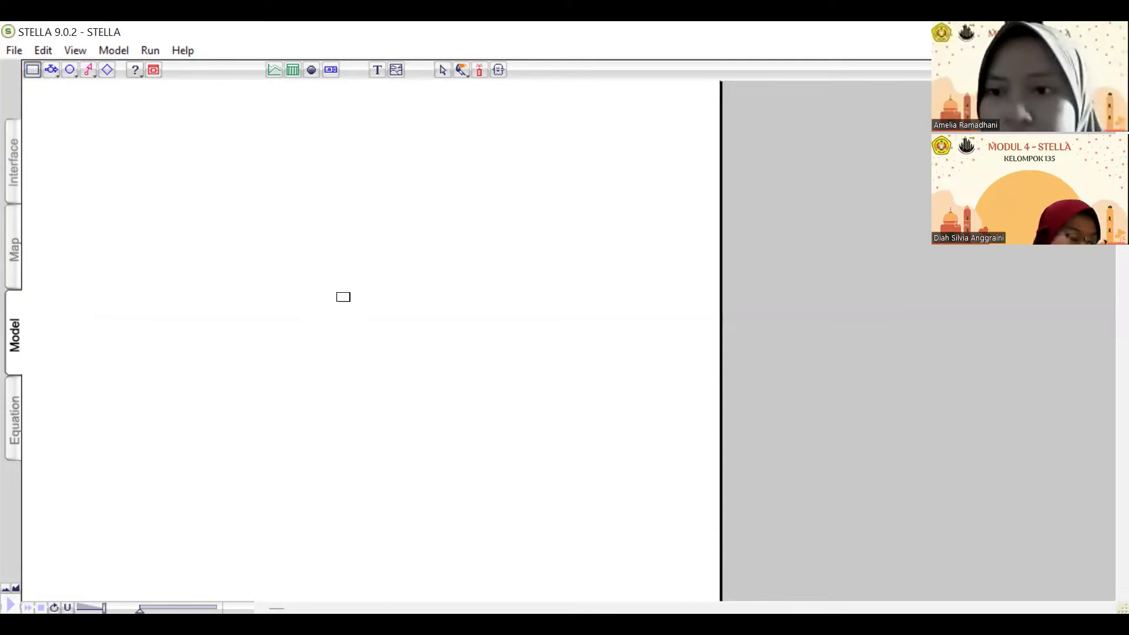
{"action": "left_click", "coordinate": [312, 173]}
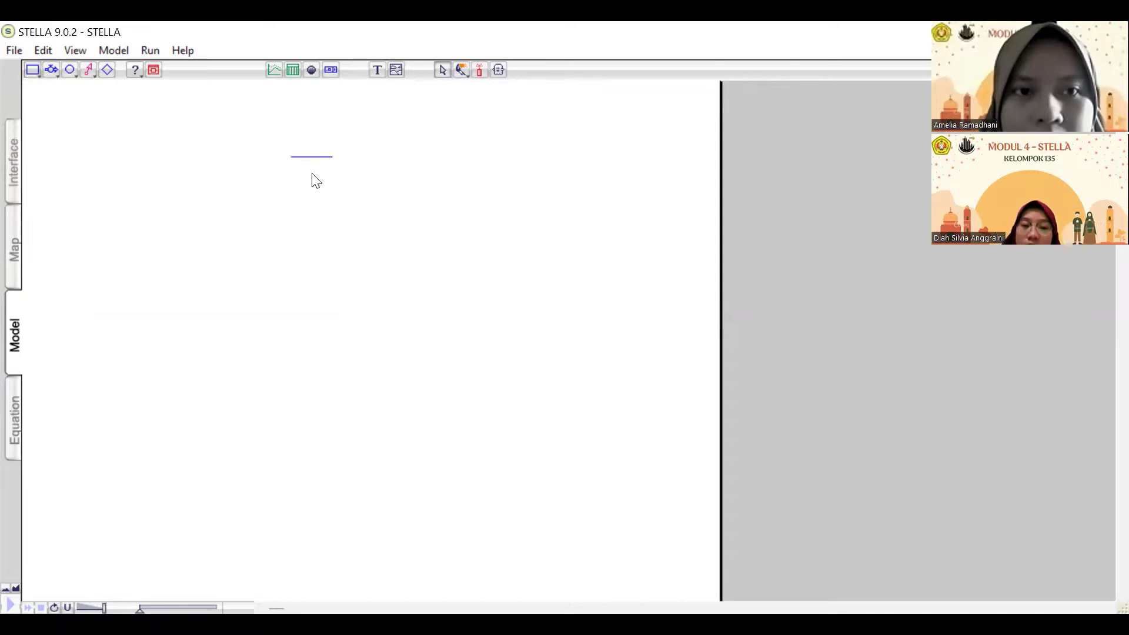
{"action": "left_click", "coordinate": [31, 71]}
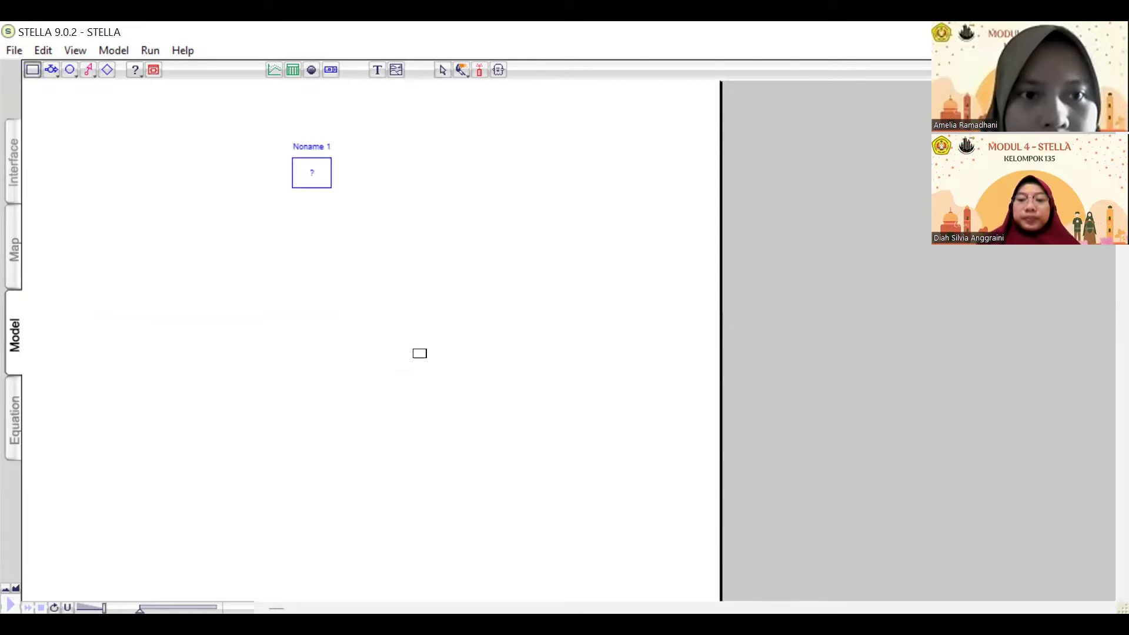
{"action": "left_click", "coordinate": [310, 293]}
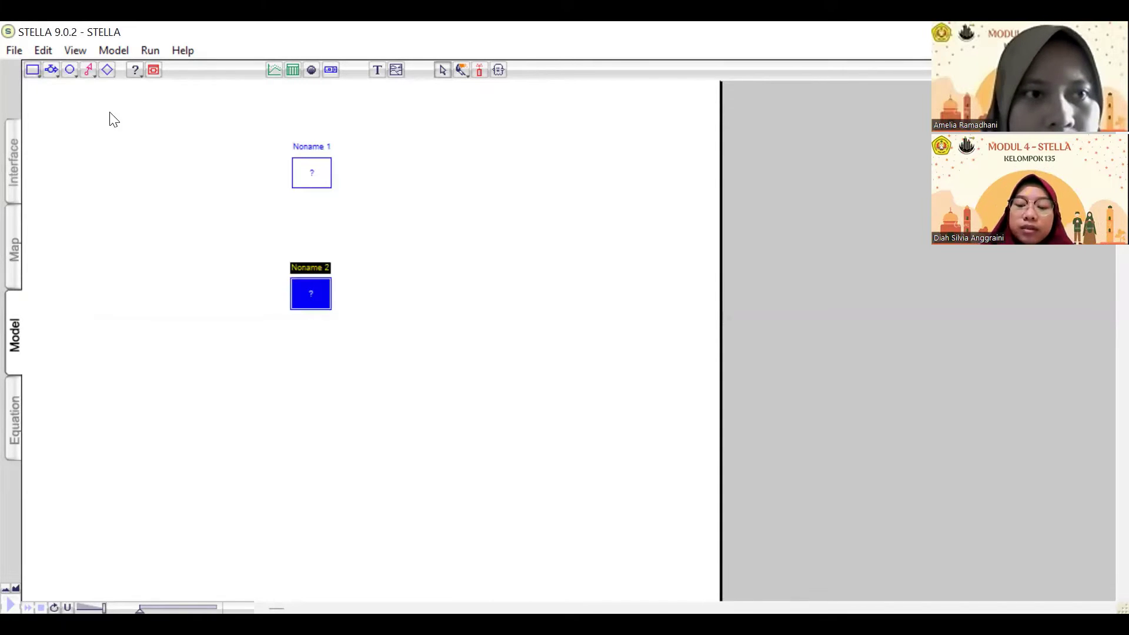
{"action": "left_click", "coordinate": [32, 71]}
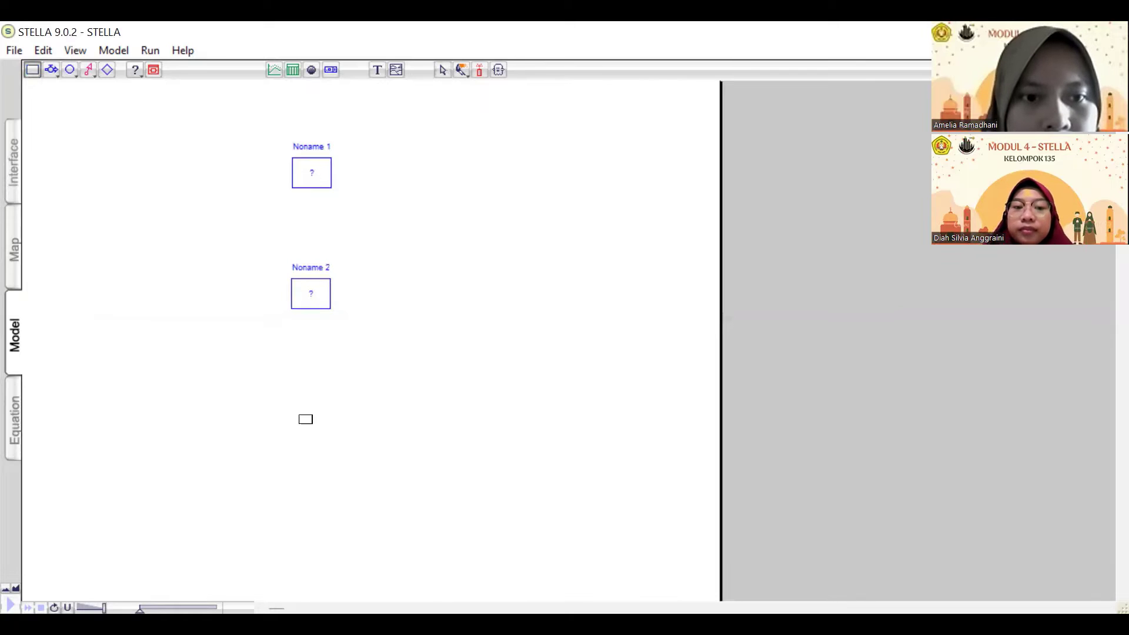
{"action": "left_click", "coordinate": [307, 401]}
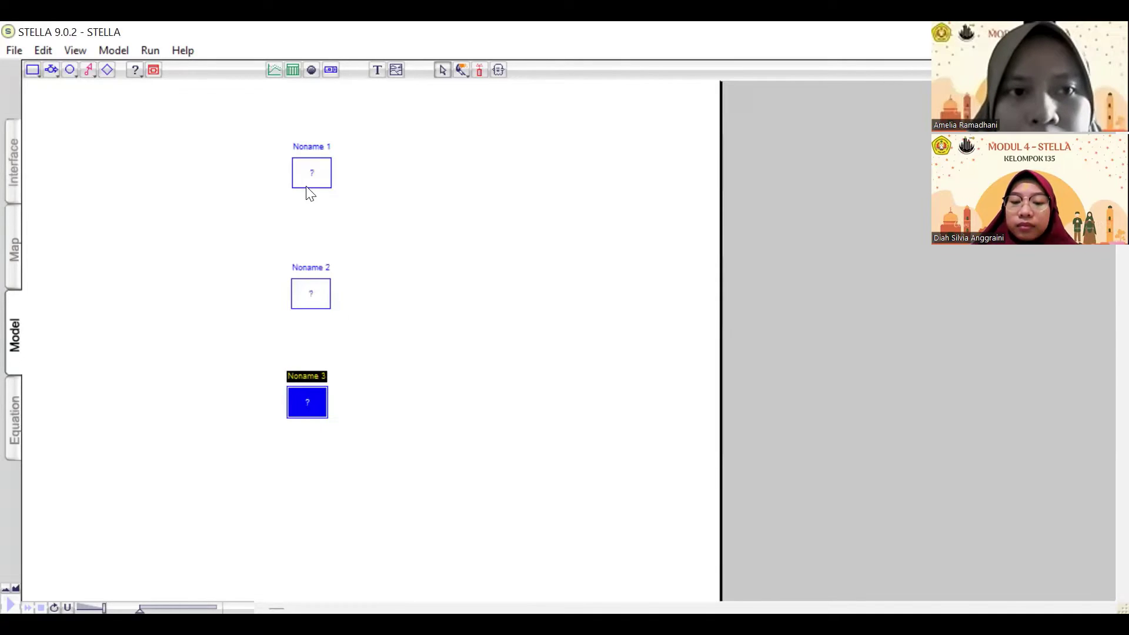
Name the uppermost stock JUMLAH PERMINTAAN.
{"action": "left_click", "coordinate": [311, 146]}
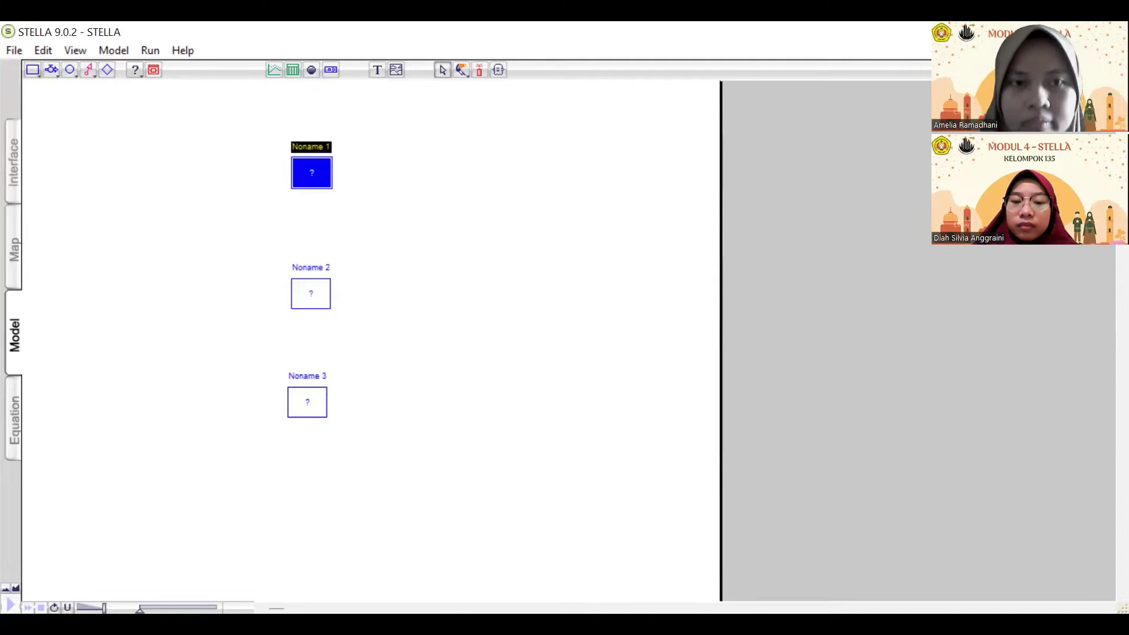
{"action": "type", "text": "JUMLAH"}
{"action": "key", "text": "Return"}
{"action": "type", "text": "PER"}
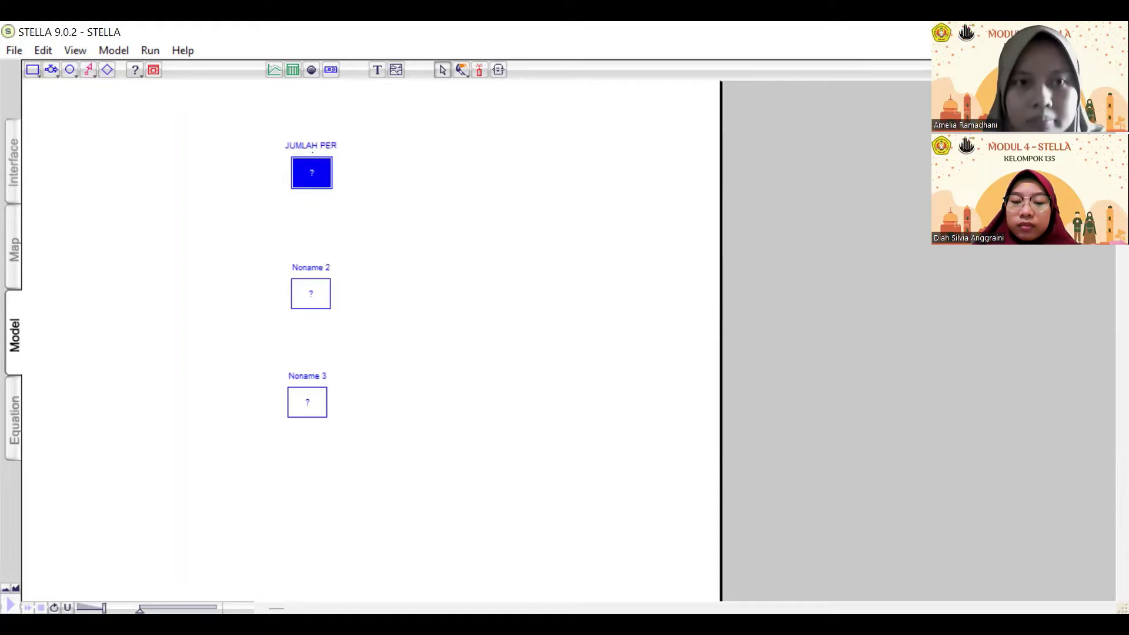
{"action": "type", "text": "MINTAAN"}
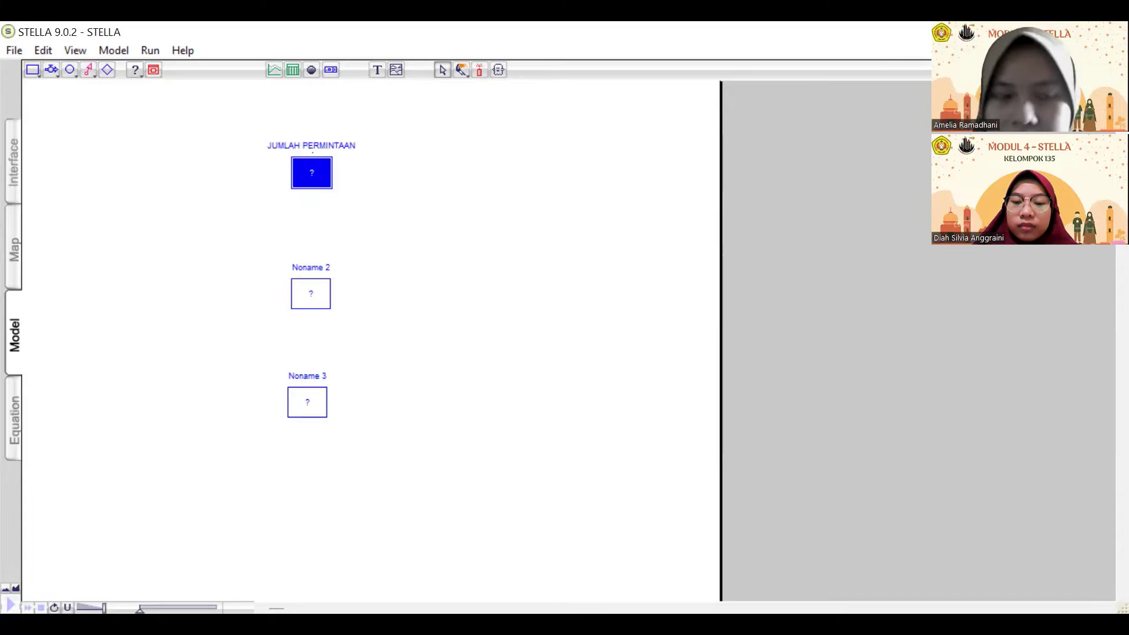
Name the middle stock STOK SANTAN KELAPA and the lowest stock STOK KELAPA.
{"action": "double_click", "coordinate": [313, 268]}
{"action": "type", "text": "S"}
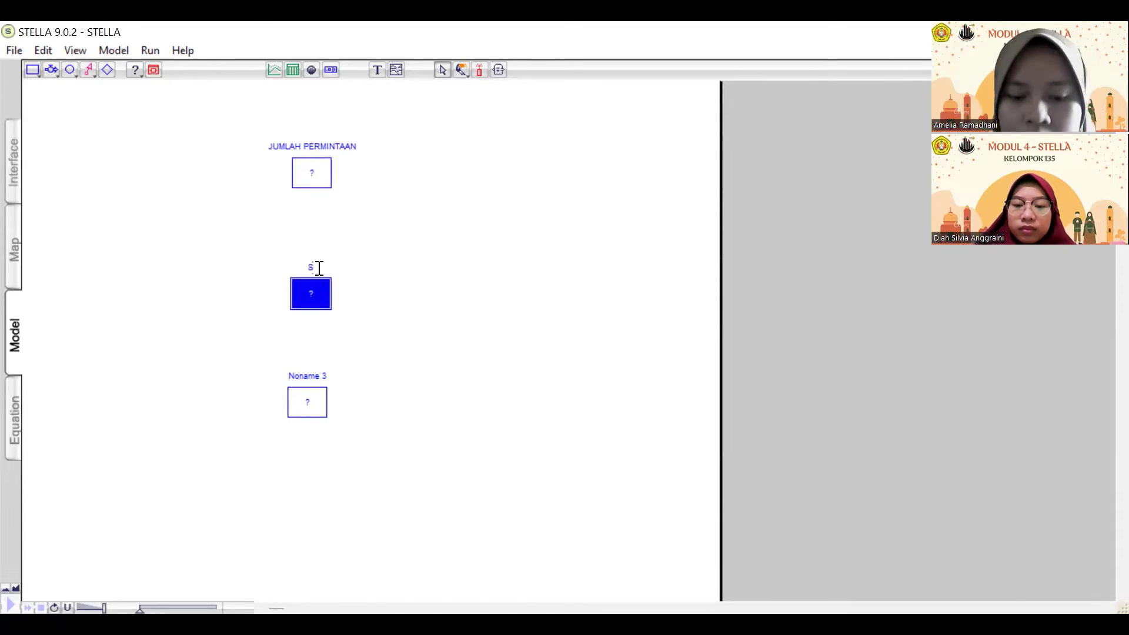
{"action": "type", "text": "TOK SANTAN KE"}
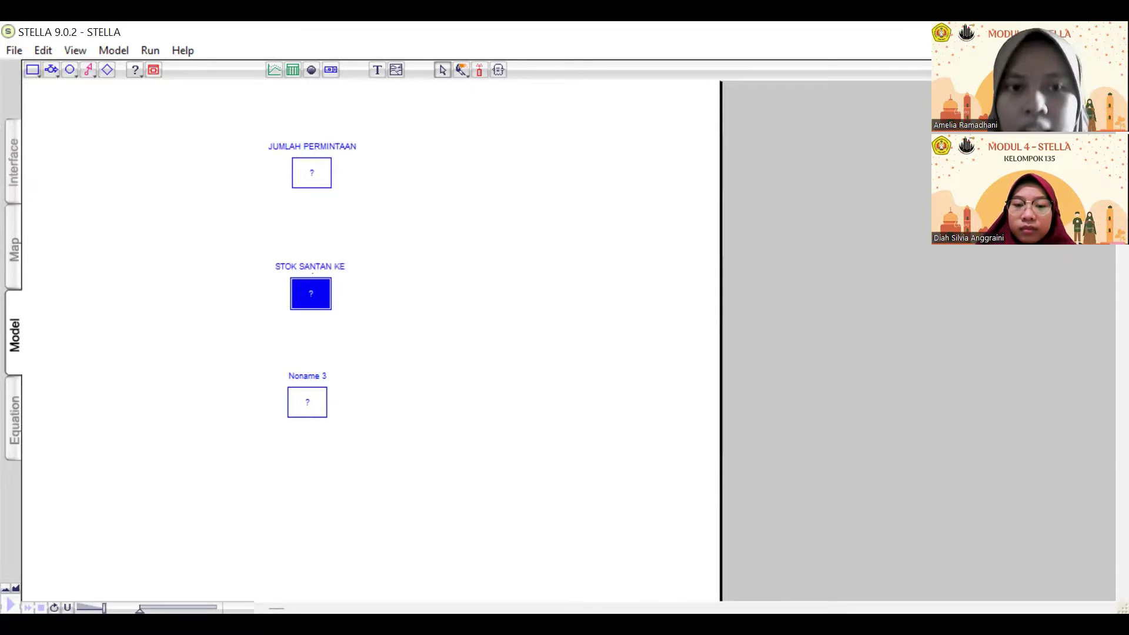
{"action": "type", "text": "LAPA"}
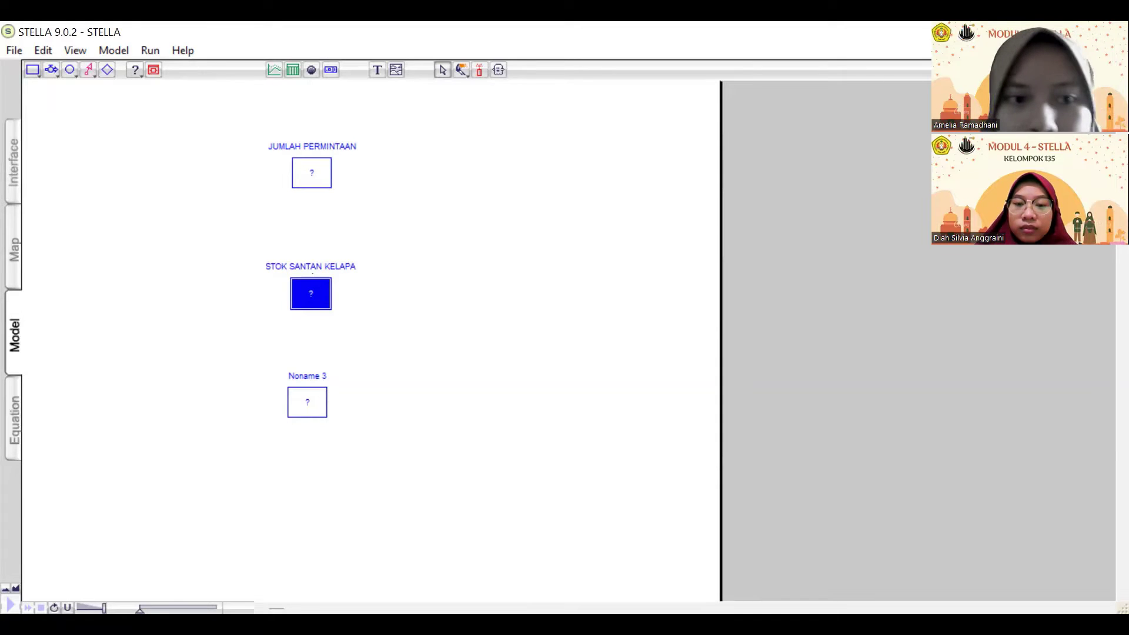
{"action": "left_click", "coordinate": [314, 374]}
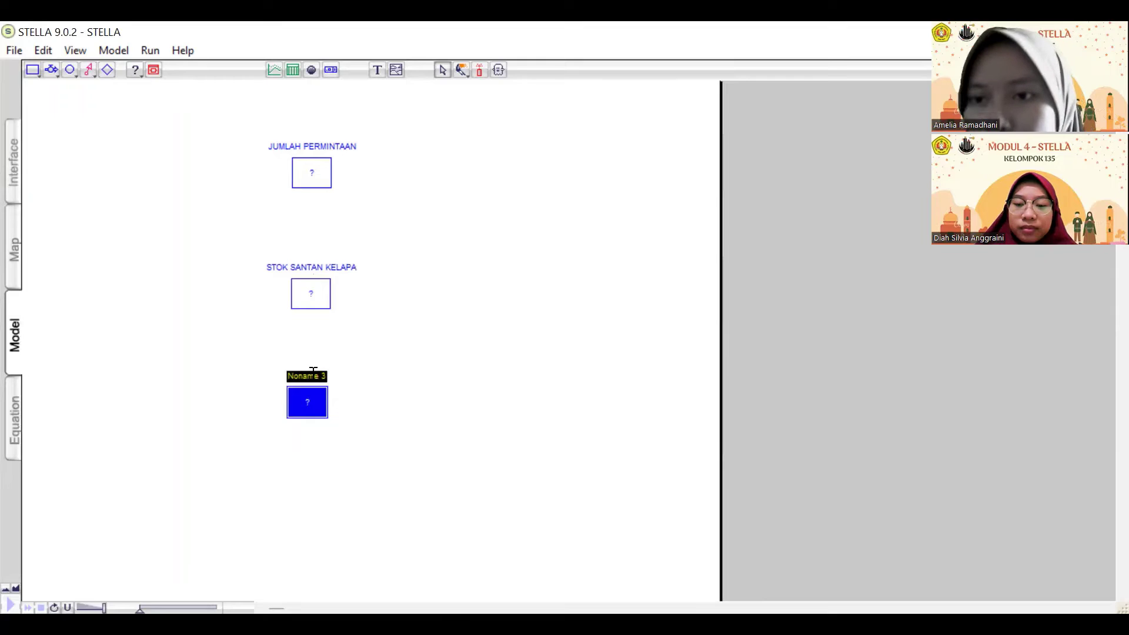
{"action": "type", "text": "STO"}
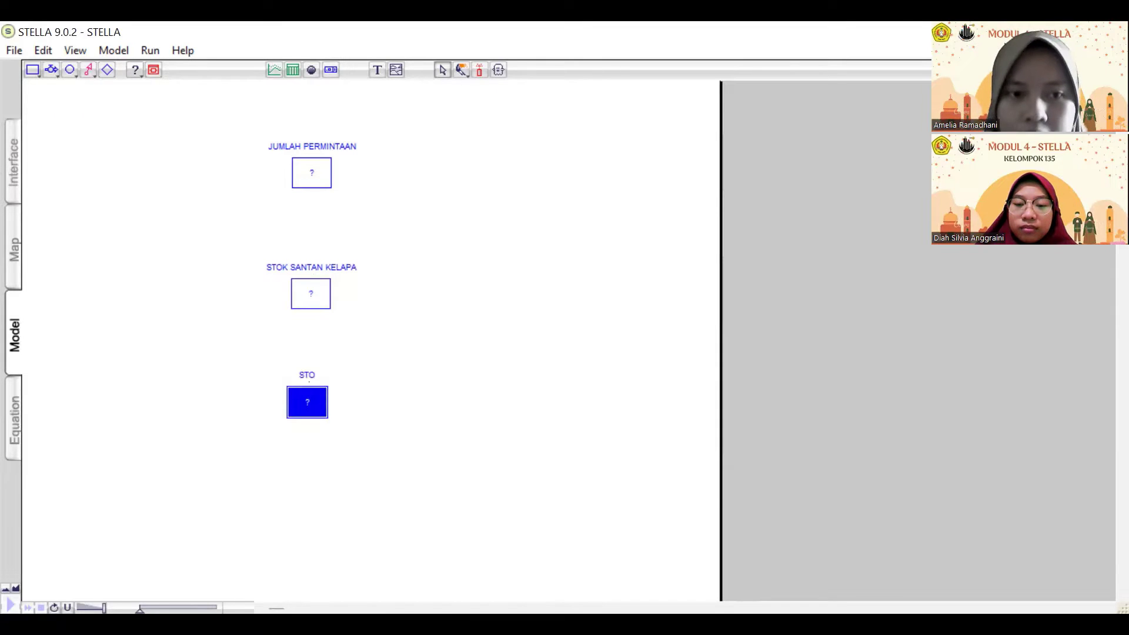
{"action": "type", "text": "K KELAPA"}
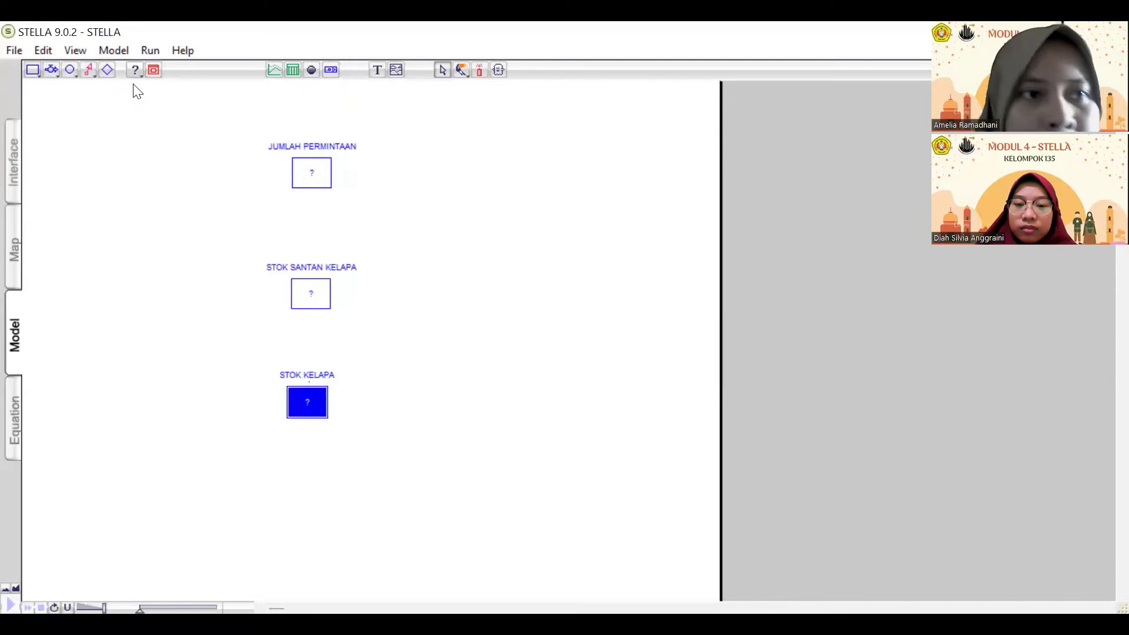
Draw a flow from the JUMLAH PERMINTAAN stock leftward to a cloud.
{"action": "left_click", "coordinate": [52, 69]}
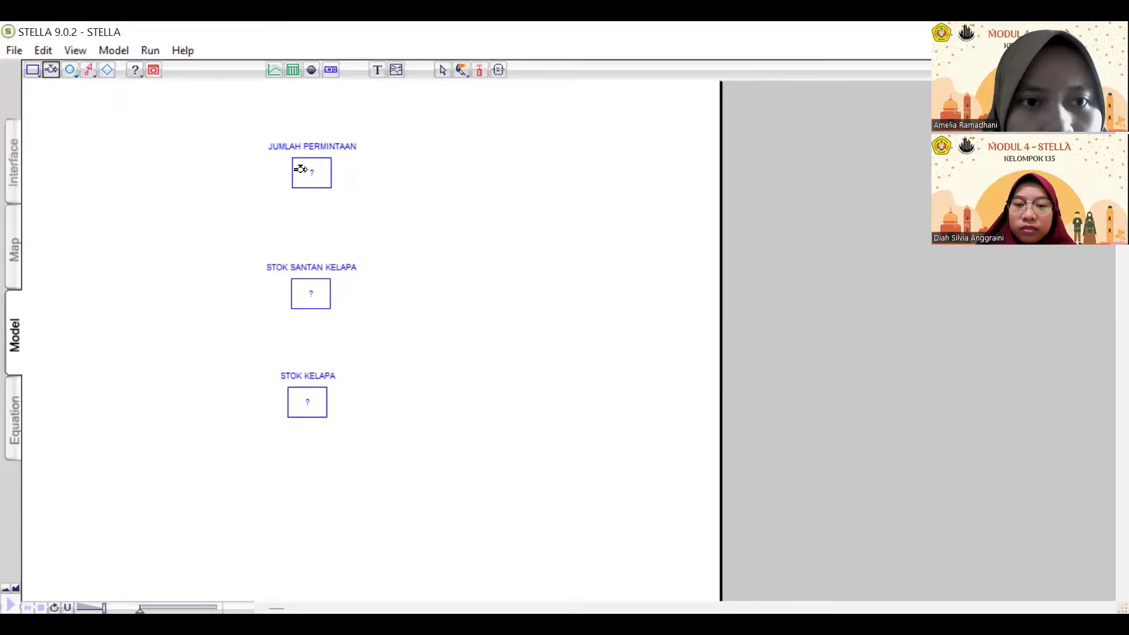
{"action": "left_click_drag", "start_coordinate": [292, 172], "coordinate": [125, 169]}
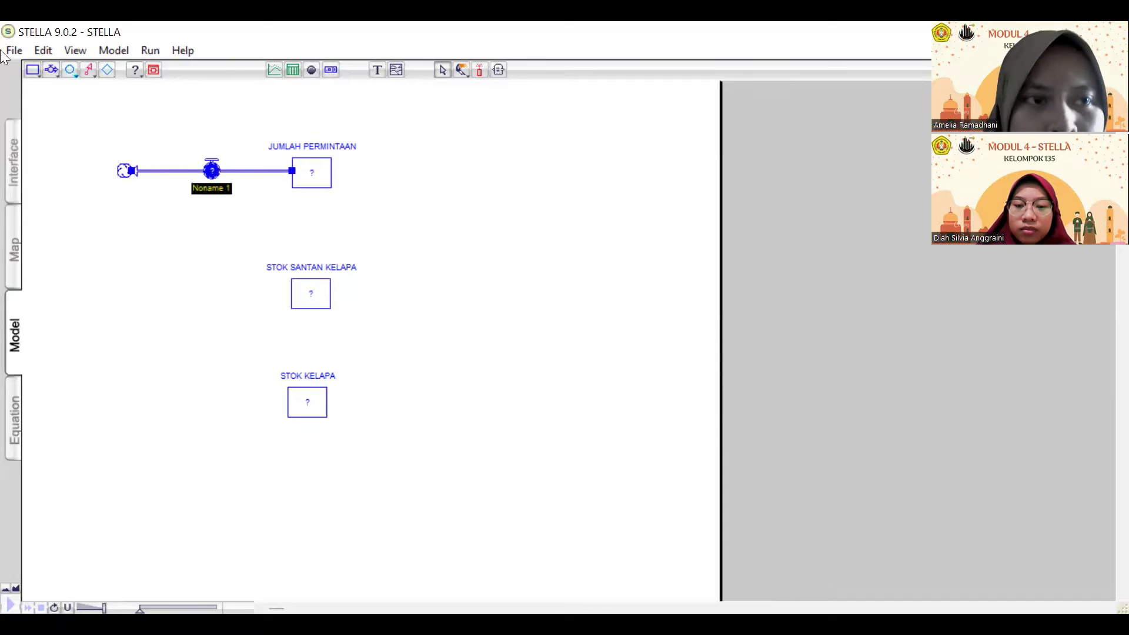
{"action": "left_click", "coordinate": [51, 69]}
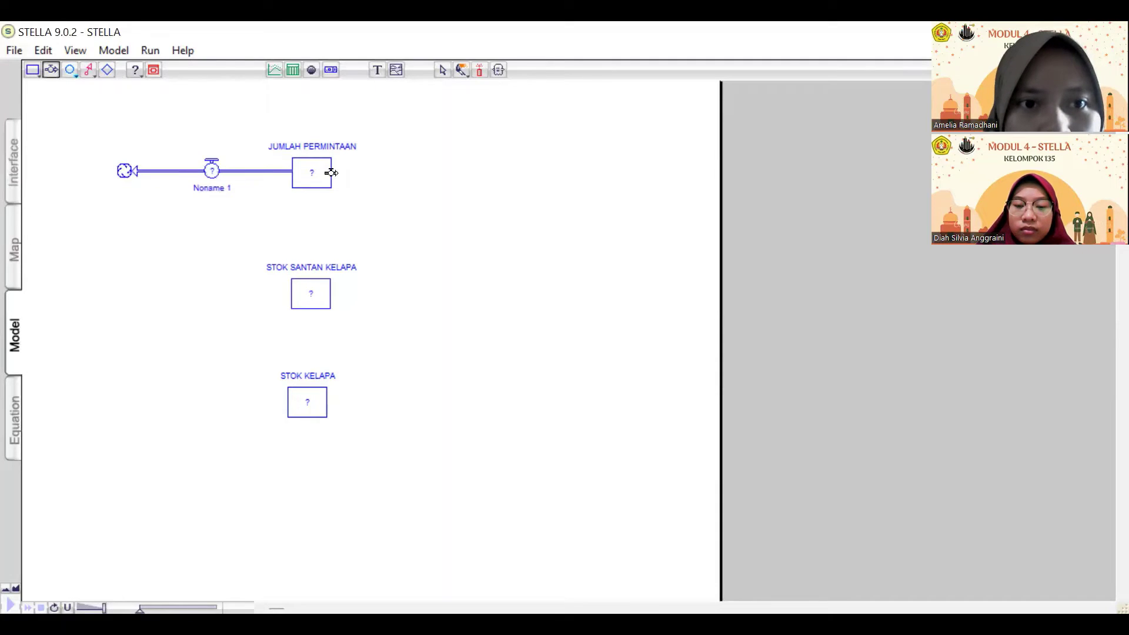
{"action": "left_click_drag", "start_coordinate": [332, 172], "coordinate": [503, 179]}
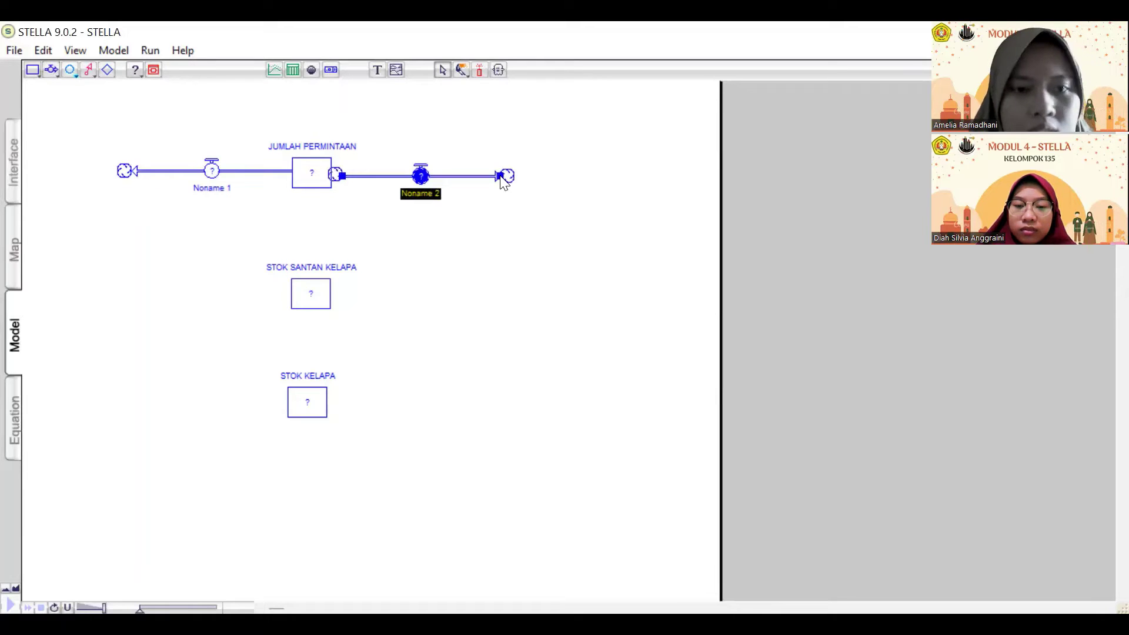
{"action": "key", "text": "BackSpace"}
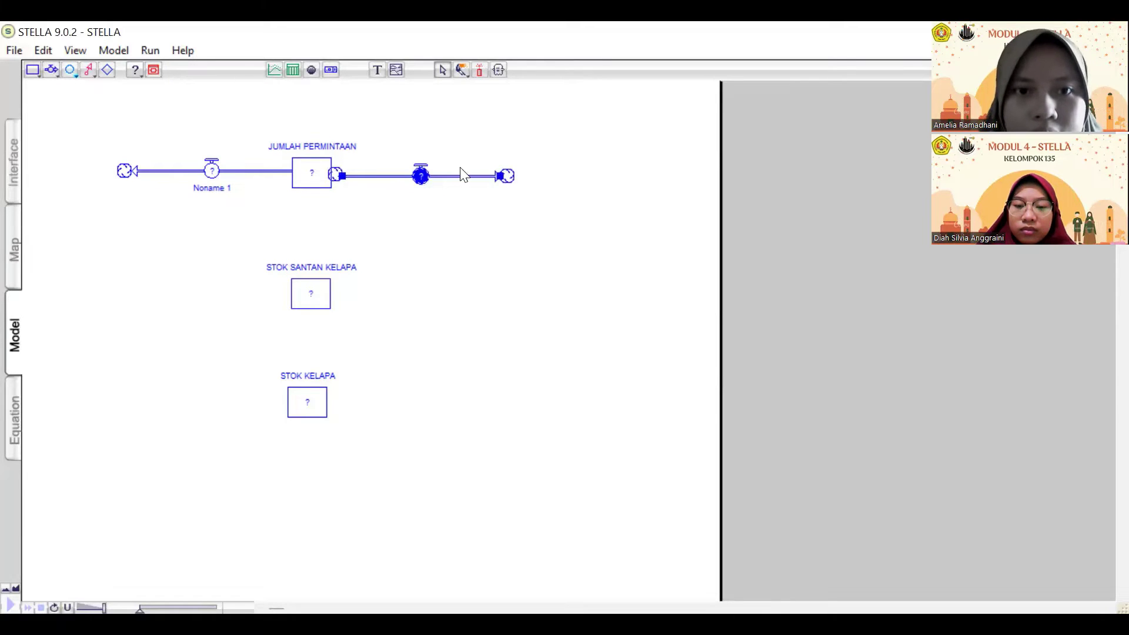
{"action": "key", "text": "Delete"}
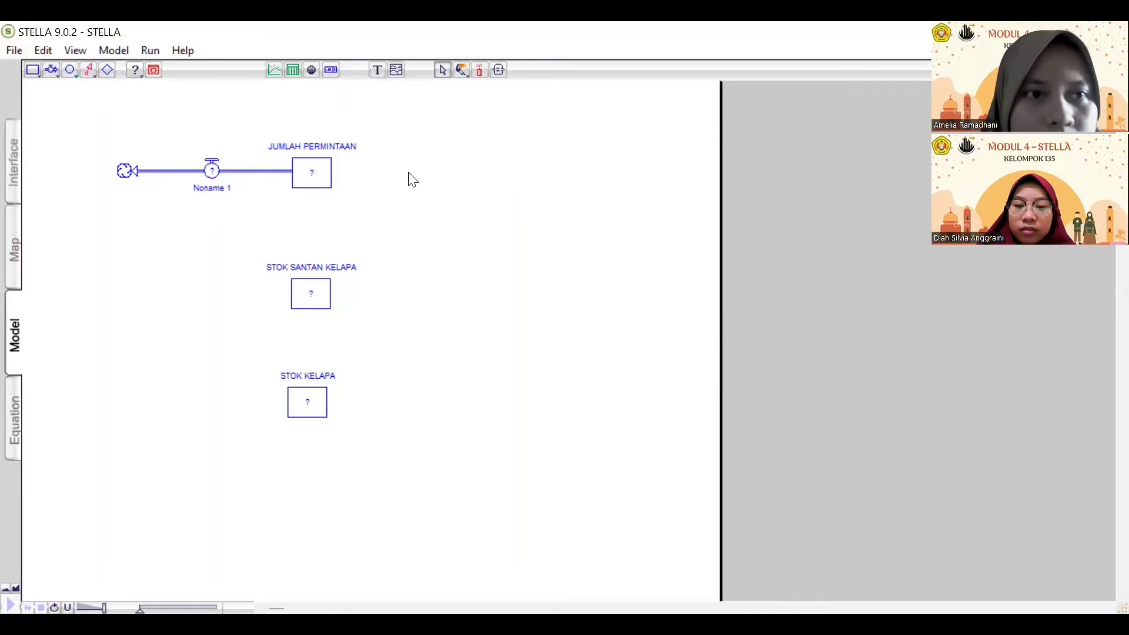
{"action": "left_click", "coordinate": [50, 69]}
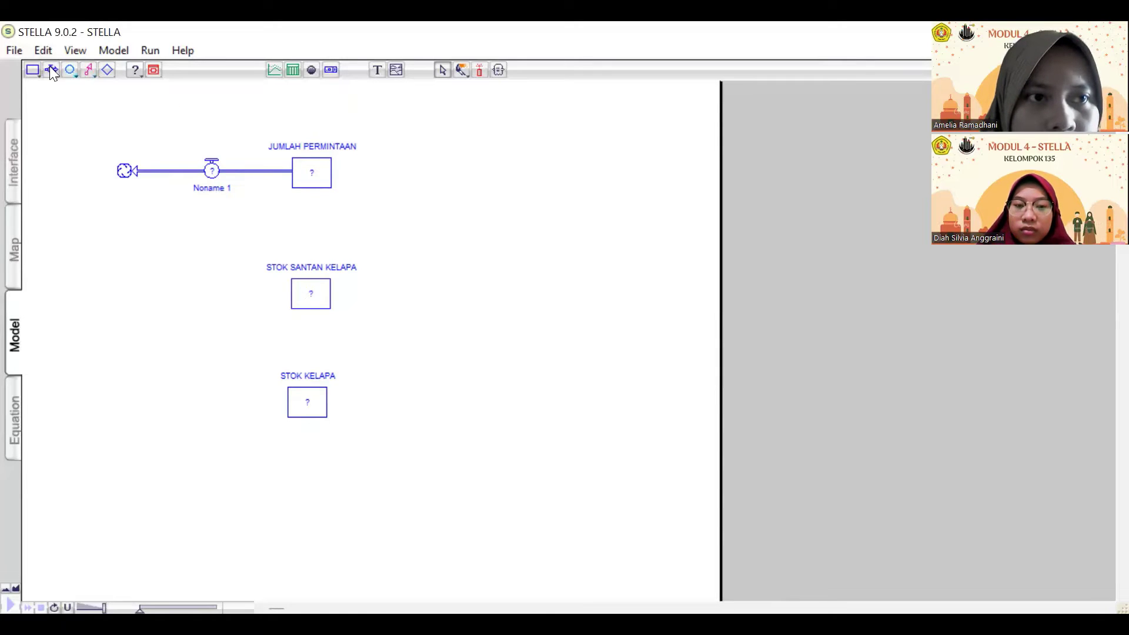
{"action": "left_click_drag", "start_coordinate": [327, 171], "coordinate": [496, 179]}
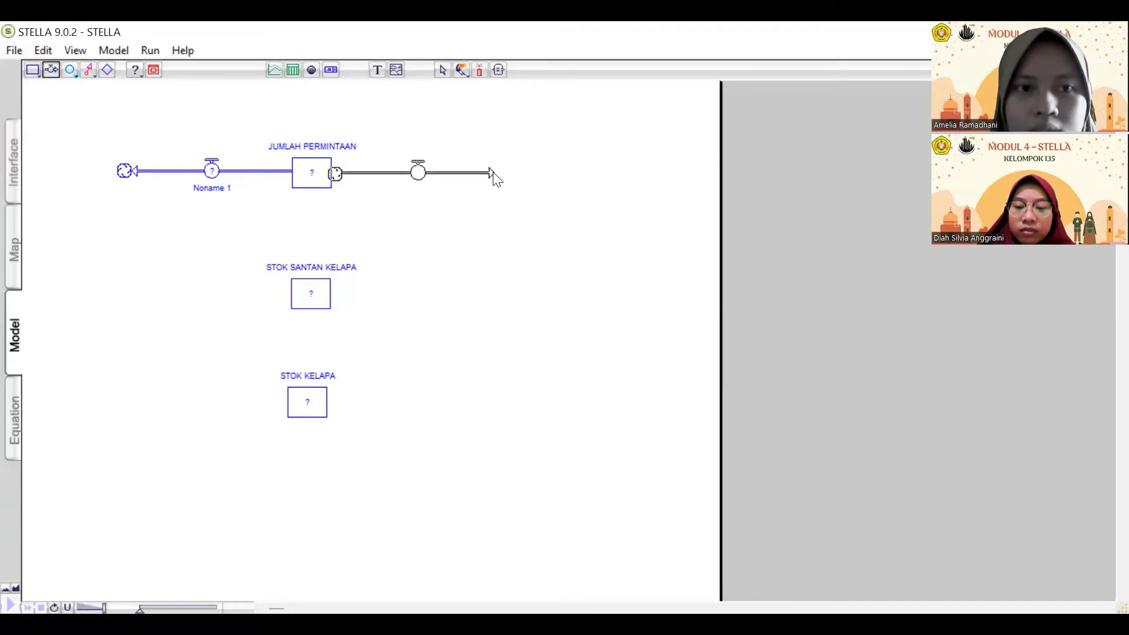
{"action": "key", "text": "Delete"}
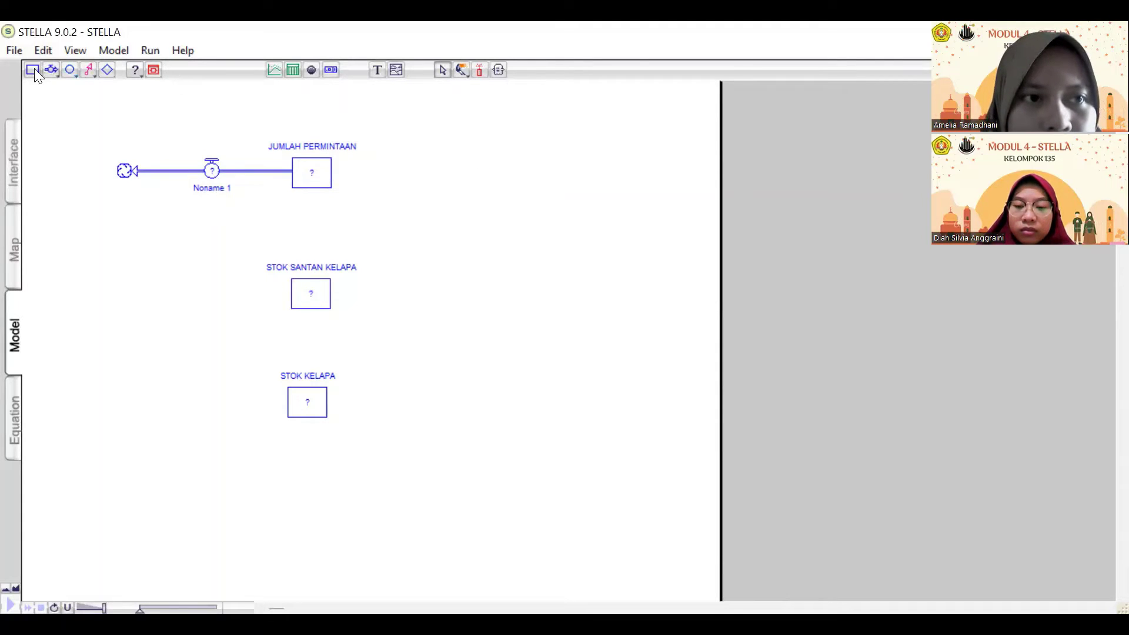
Draw a flow from the JUMLAH PERMINTAAN stock rightward to a cloud and name it PENINGKATAN DAYA BELI.
{"action": "left_click", "coordinate": [51, 69]}
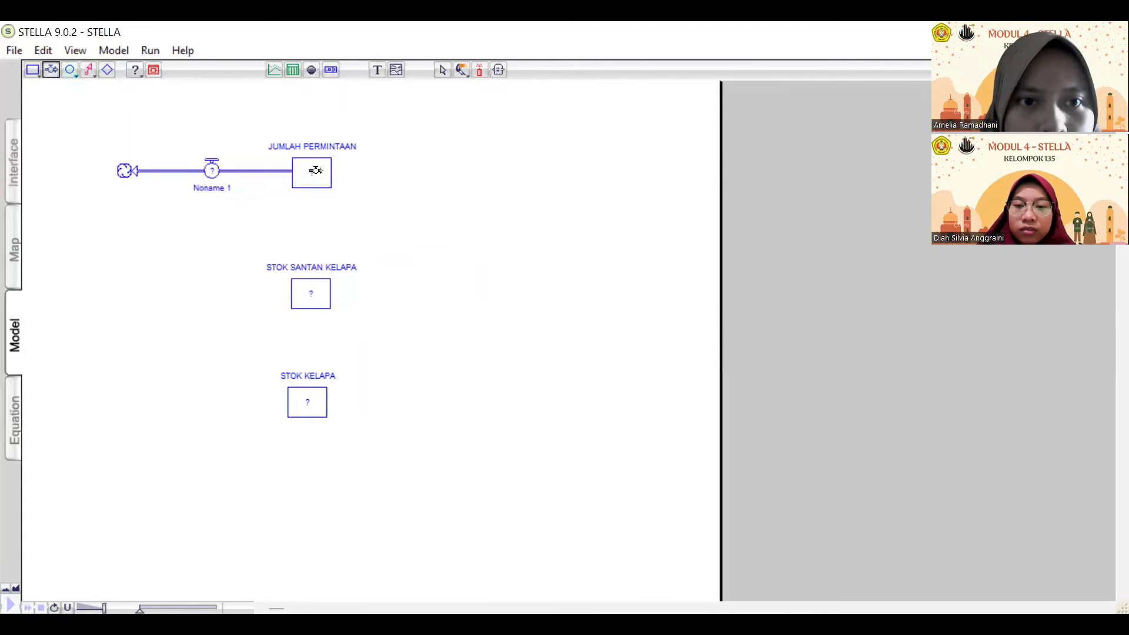
{"action": "left_click_drag", "start_coordinate": [319, 170], "coordinate": [498, 172]}
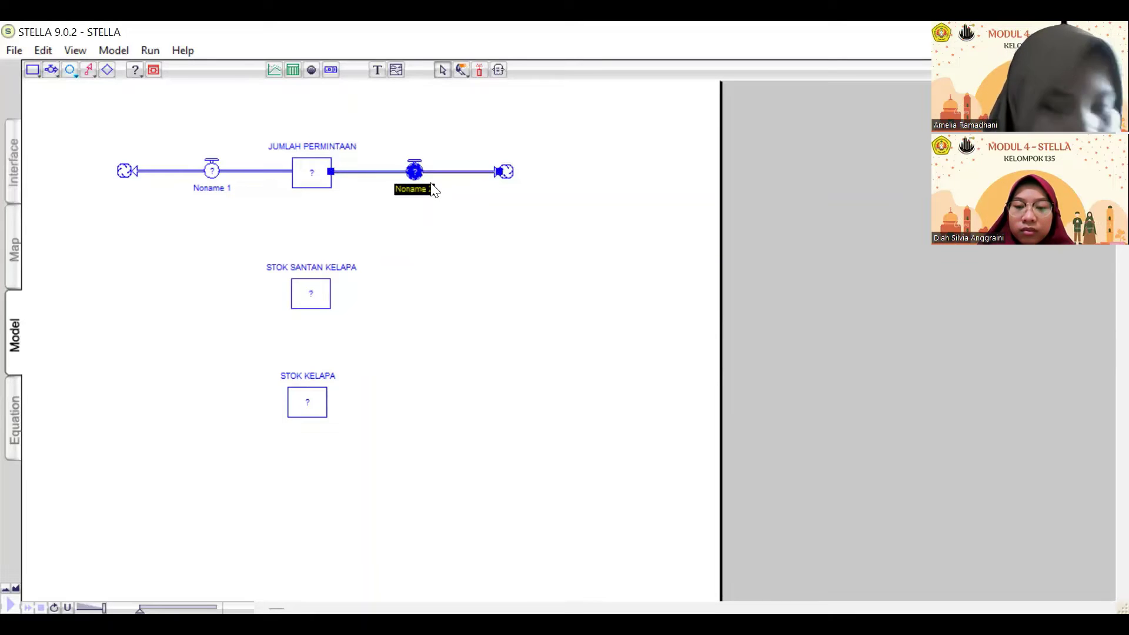
{"action": "type", "text": "PE"}
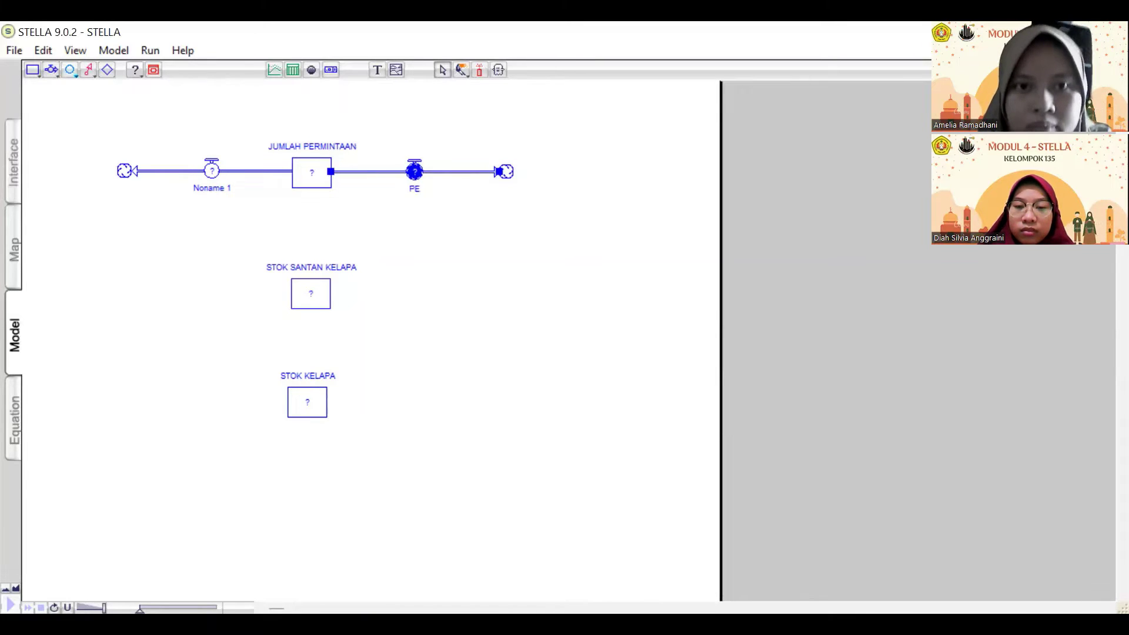
{"action": "type", "text": "NINGA"}
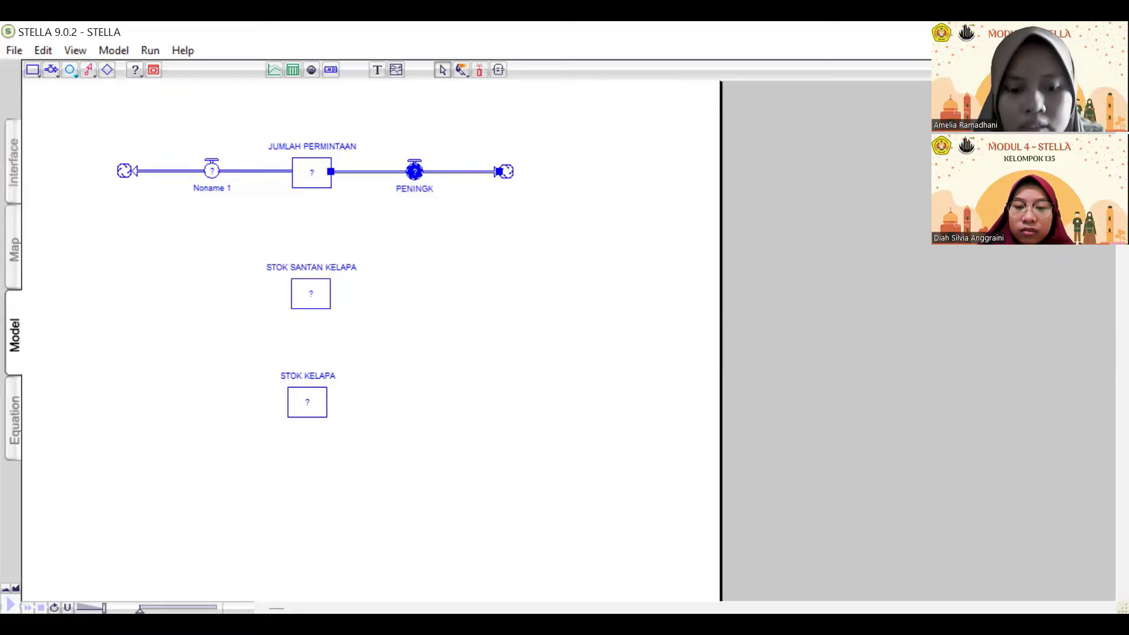
{"action": "type", "text": "ATAN DAYA BELI"}
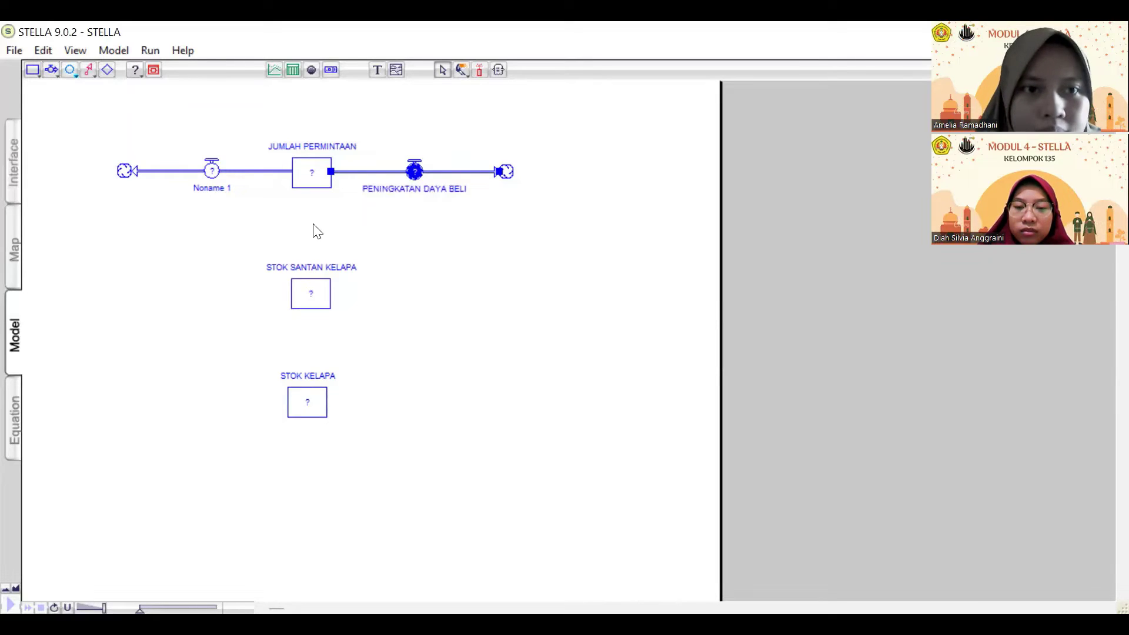
Name the flow on the left side of the JUMLAH PERMINTAAN stock PENURUNAN DAYA BELI.
{"action": "left_click", "coordinate": [213, 184]}
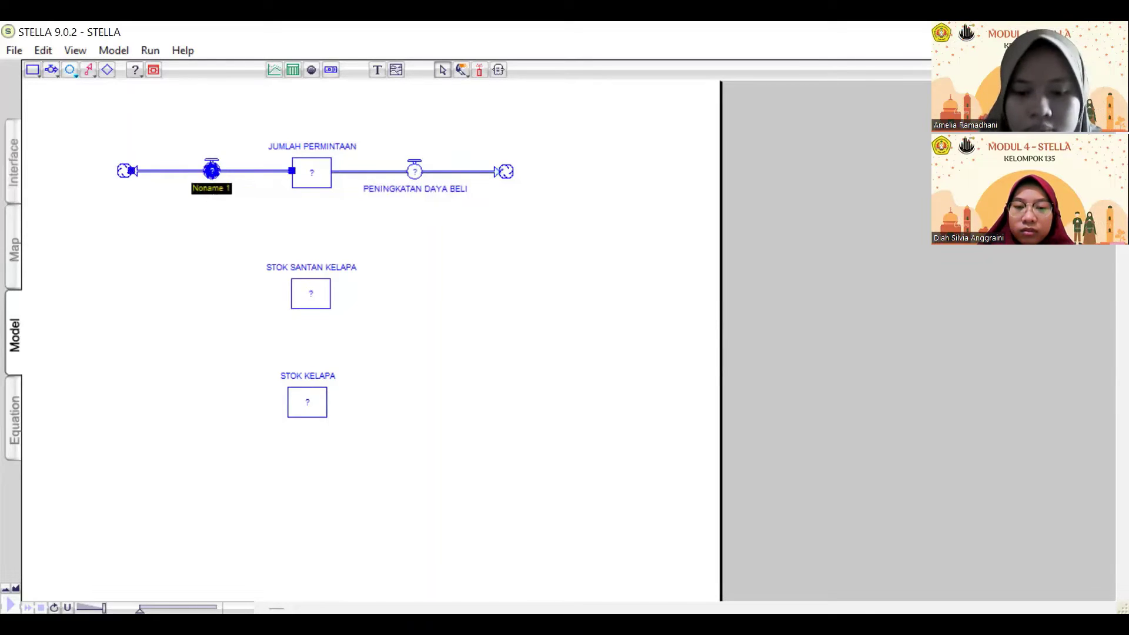
{"action": "type", "text": "PENURUNAN DA"}
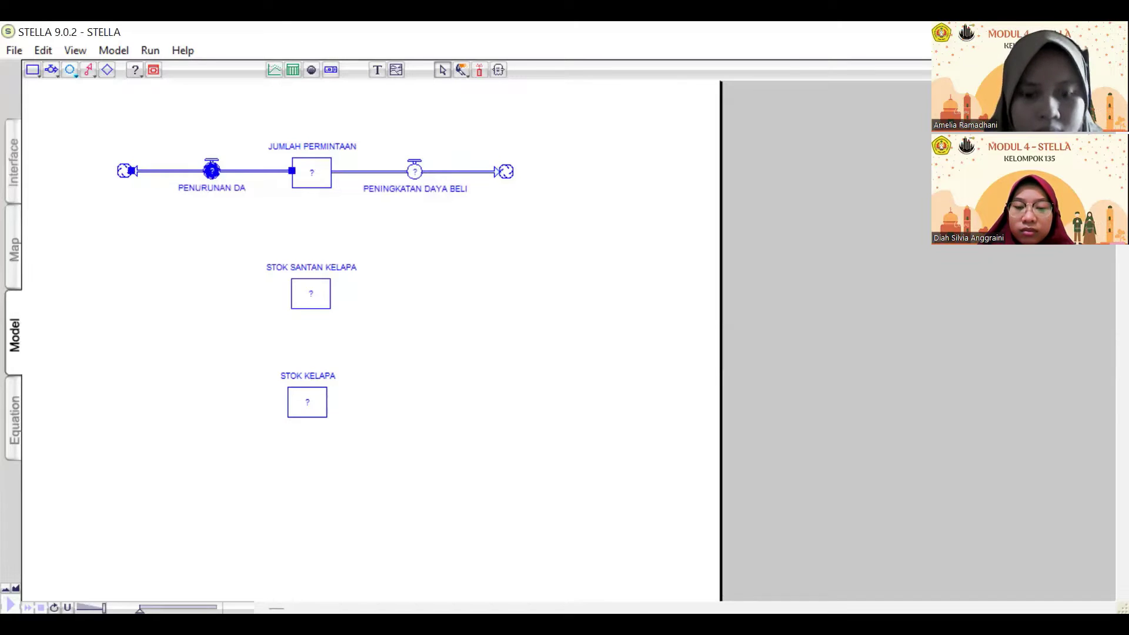
{"action": "type", "text": "YA BELI"}
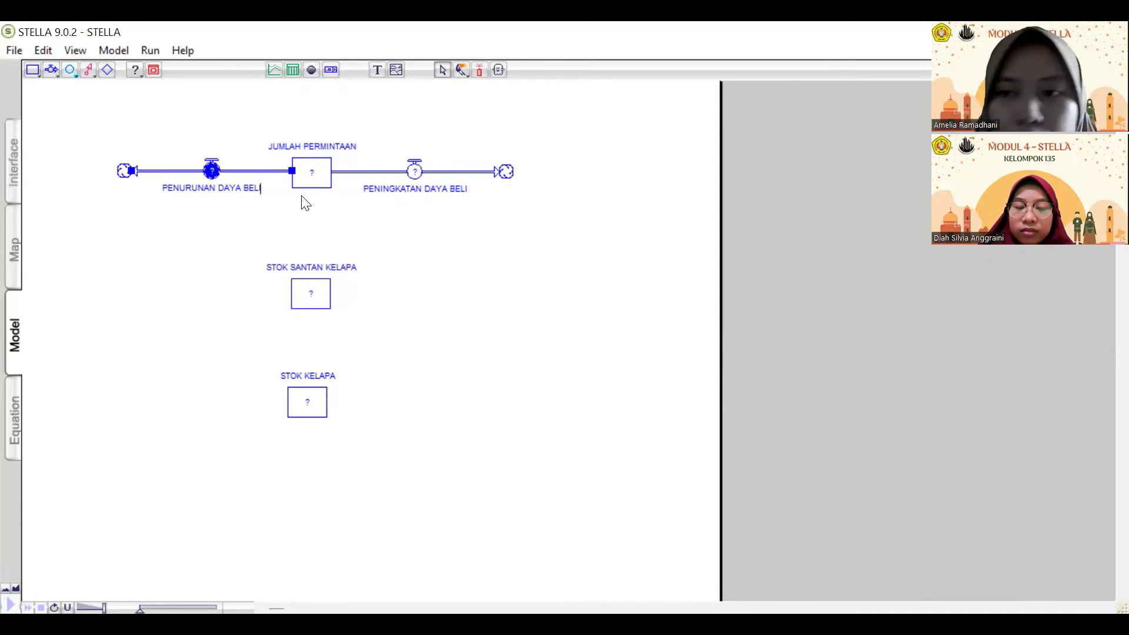
Place two converters above the JUMLAH PERMINTAAN row, one near the PENURUNAN DAYA BELI flow and one near the PENINGKATAN DAYA BELI flow.
{"action": "left_click", "coordinate": [70, 70]}
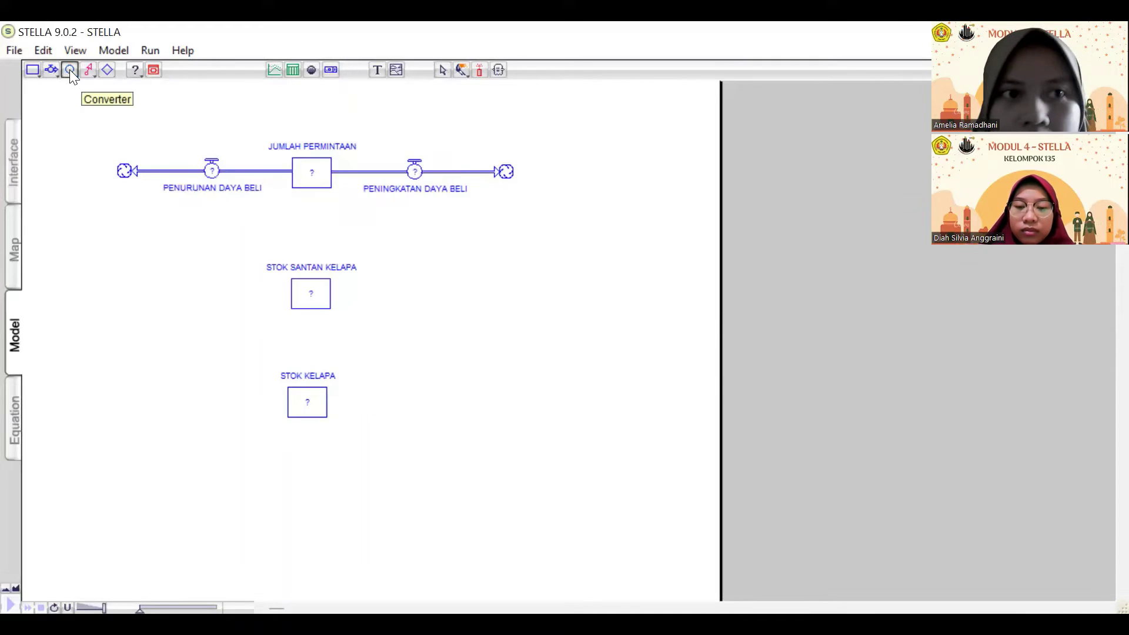
{"action": "left_click", "coordinate": [148, 99]}
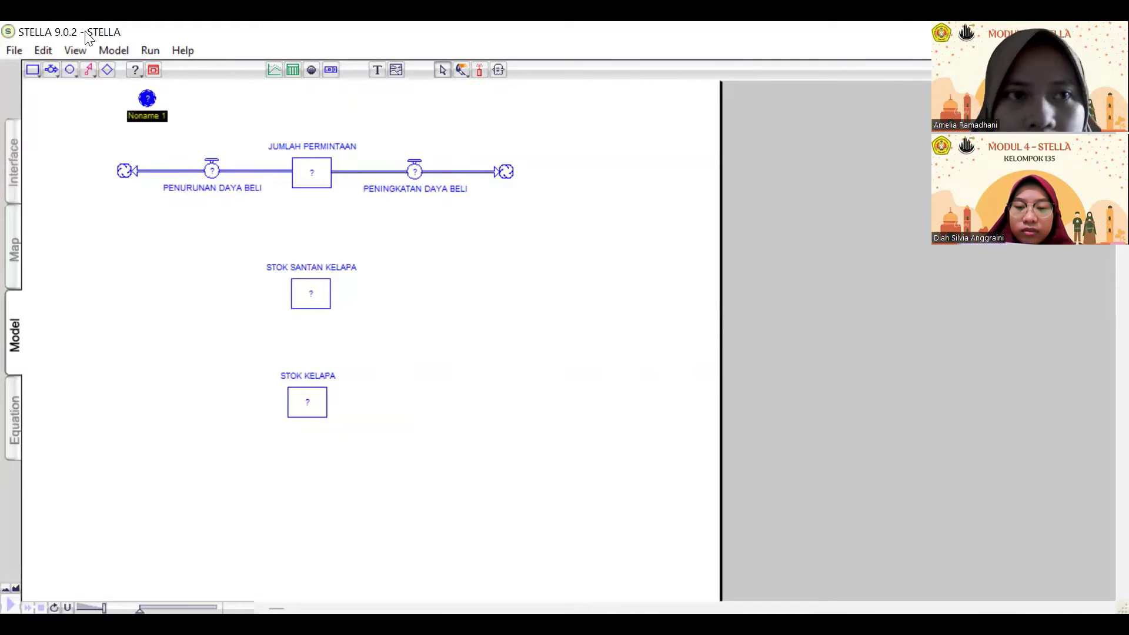
{"action": "left_click", "coordinate": [70, 70]}
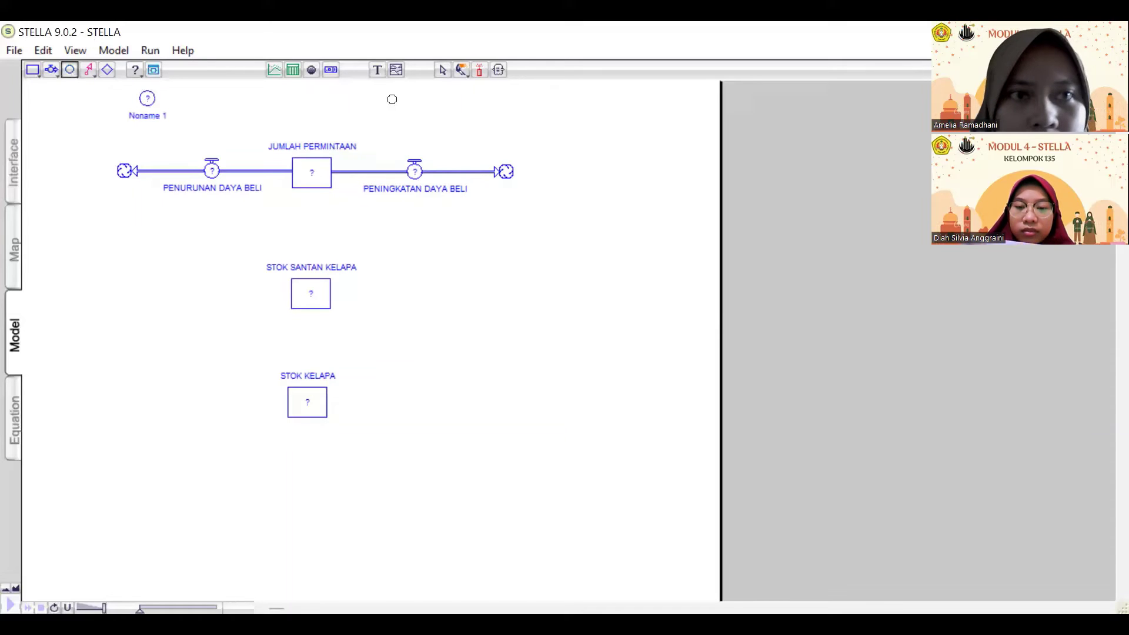
{"action": "left_click", "coordinate": [481, 105]}
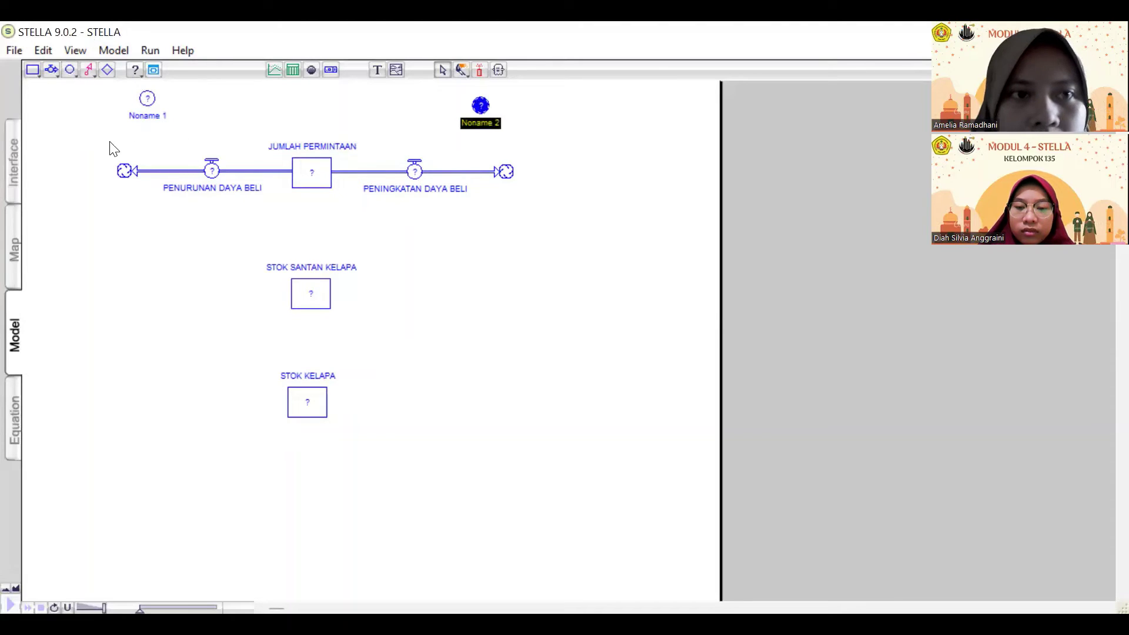
Name the converter above the PENURUNAN DAYA BELI flow PERSENTASE PENURUNAN DAYA BELI.
{"action": "left_click", "coordinate": [141, 109]}
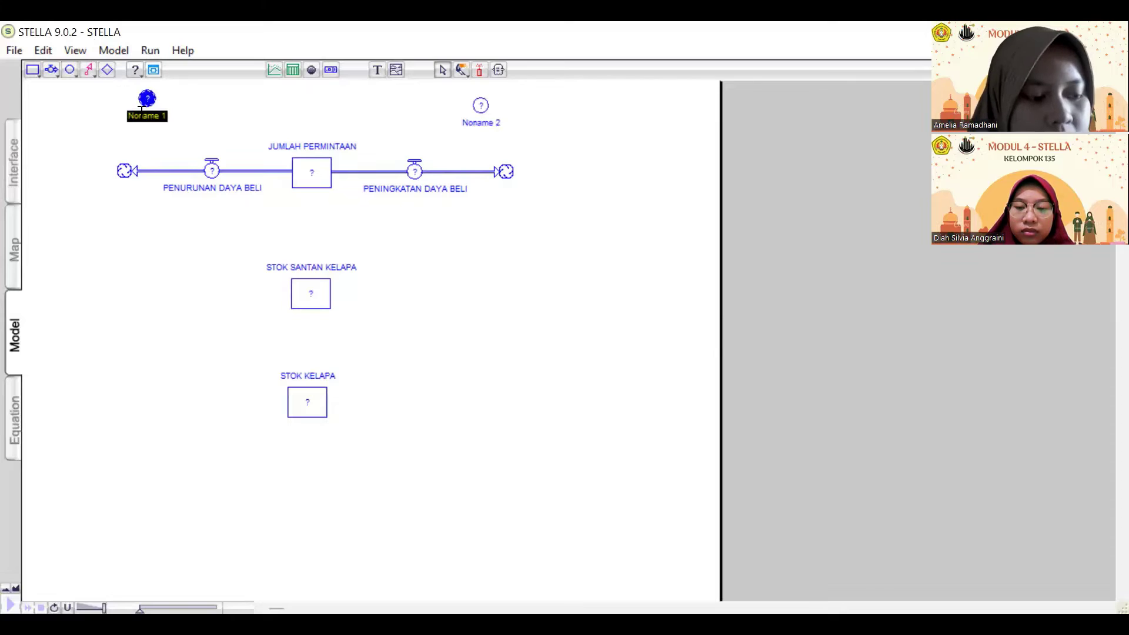
{"action": "type", "text": "PERS"}
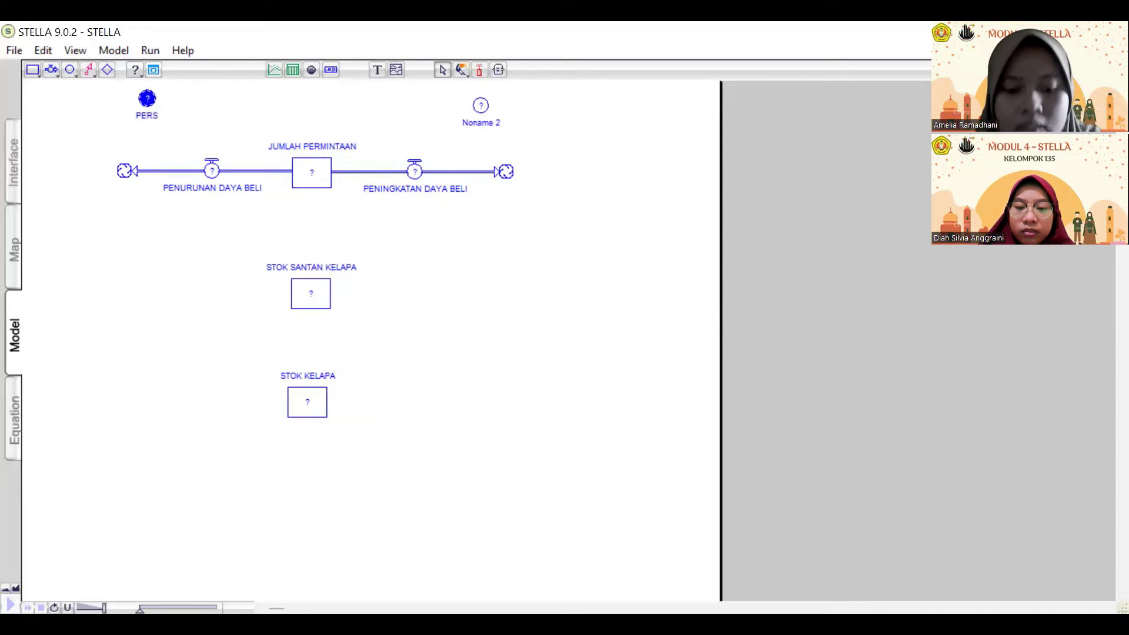
{"action": "type", "text": "ENTASE PENURU"}
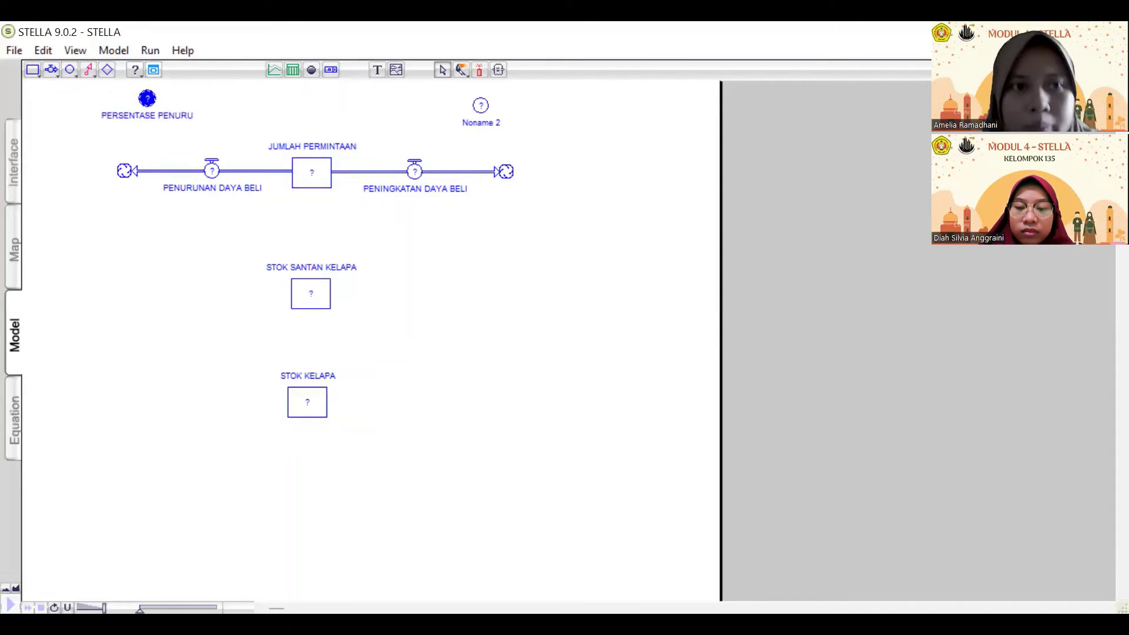
{"action": "type", "text": "NAN DAYA BEL"}
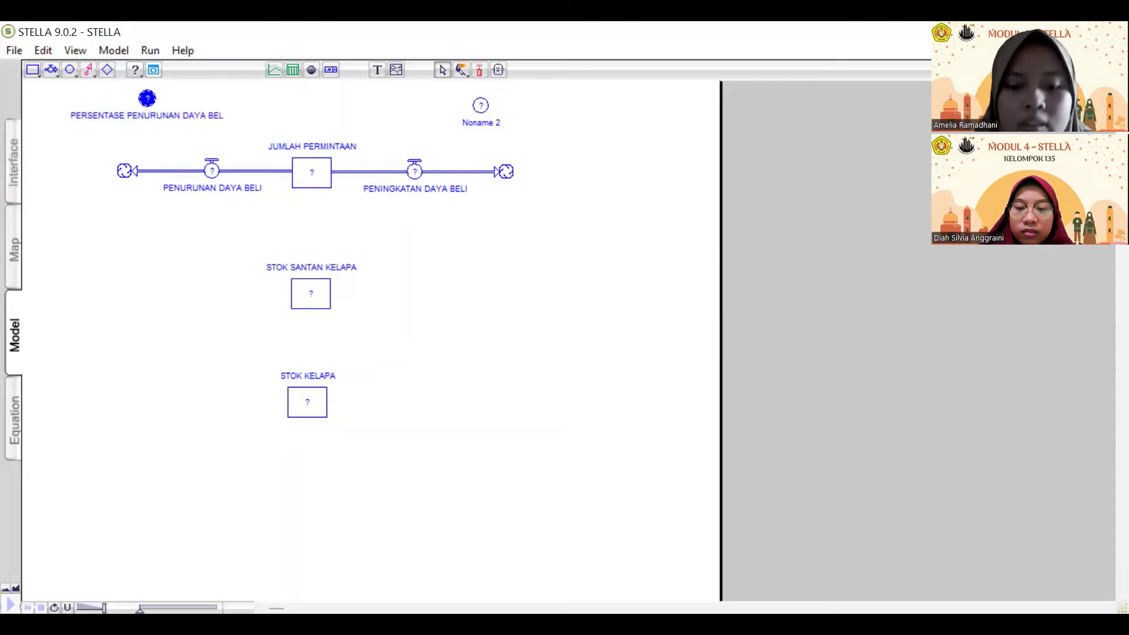
{"action": "type", "text": "I"}
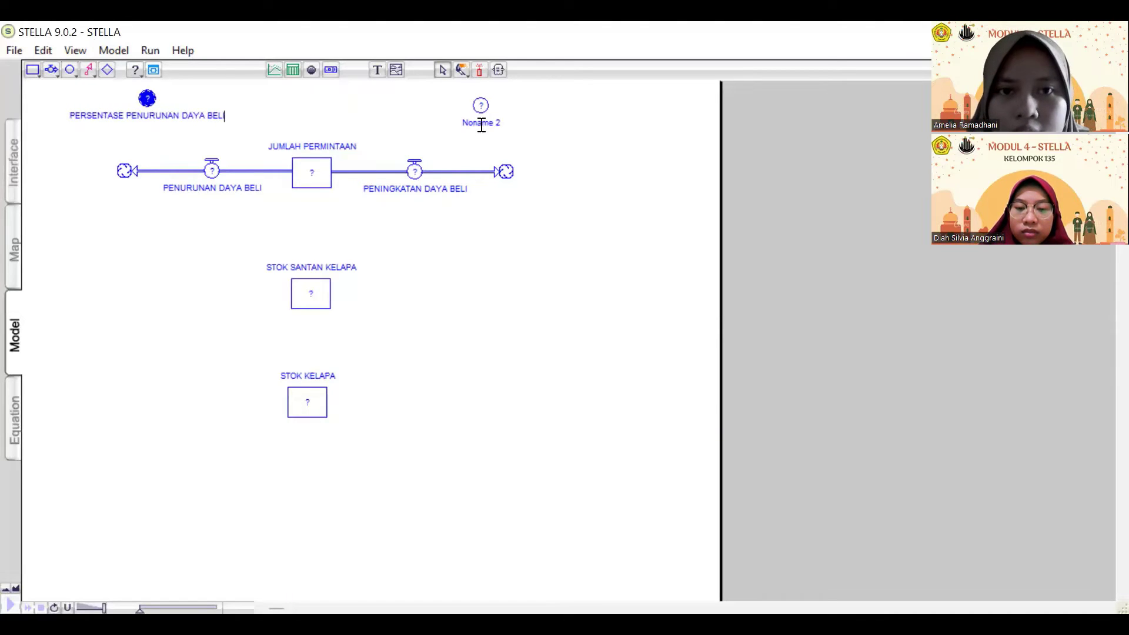
Name the converter above the PENINGKATAN DAYA BELI flow PERSENTASE PENINGKATAN DAYA BELI.
{"action": "left_click", "coordinate": [481, 123]}
{"action": "type", "text": "PER"}
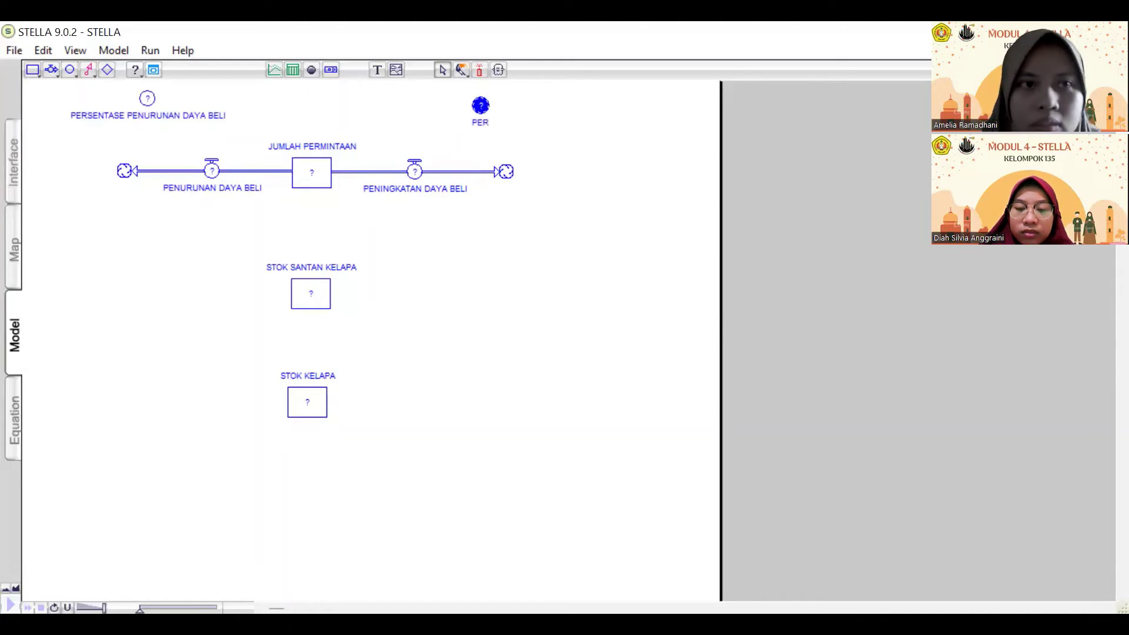
{"action": "type", "text": "SENTASE"}
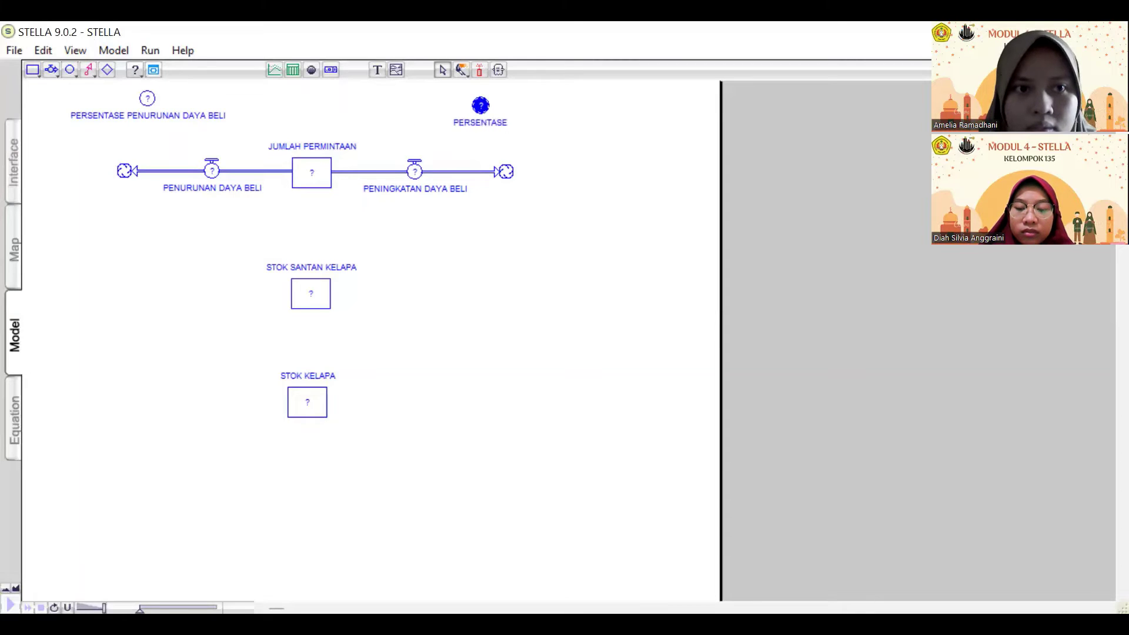
{"action": "type", "text": " PENINGKATAN"}
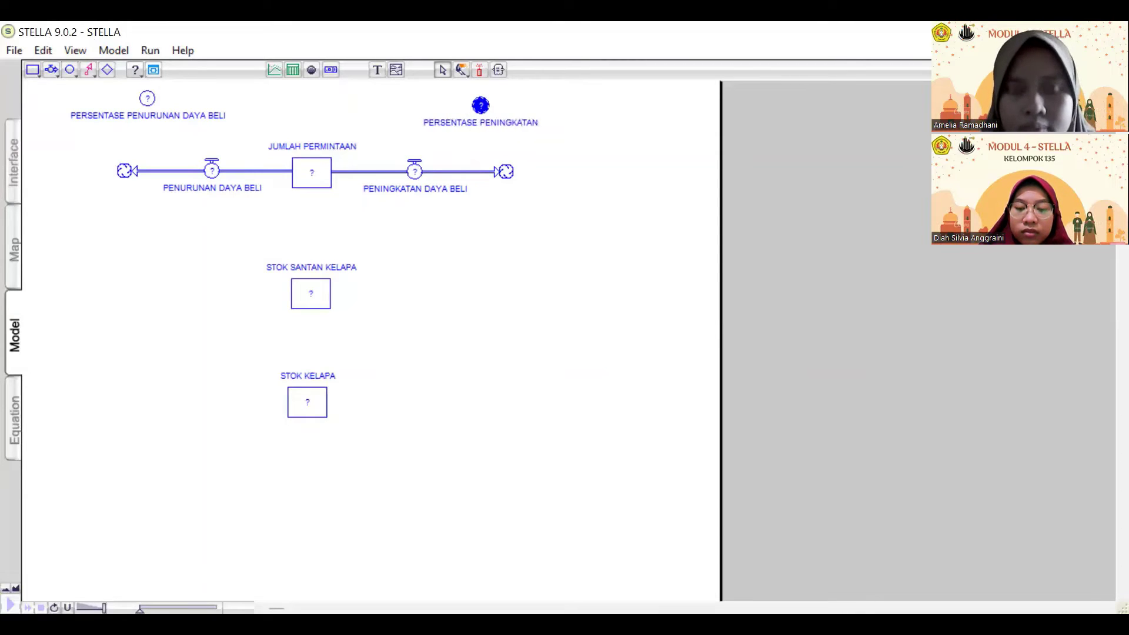
{"action": "type", "text": " DAYA BELI"}
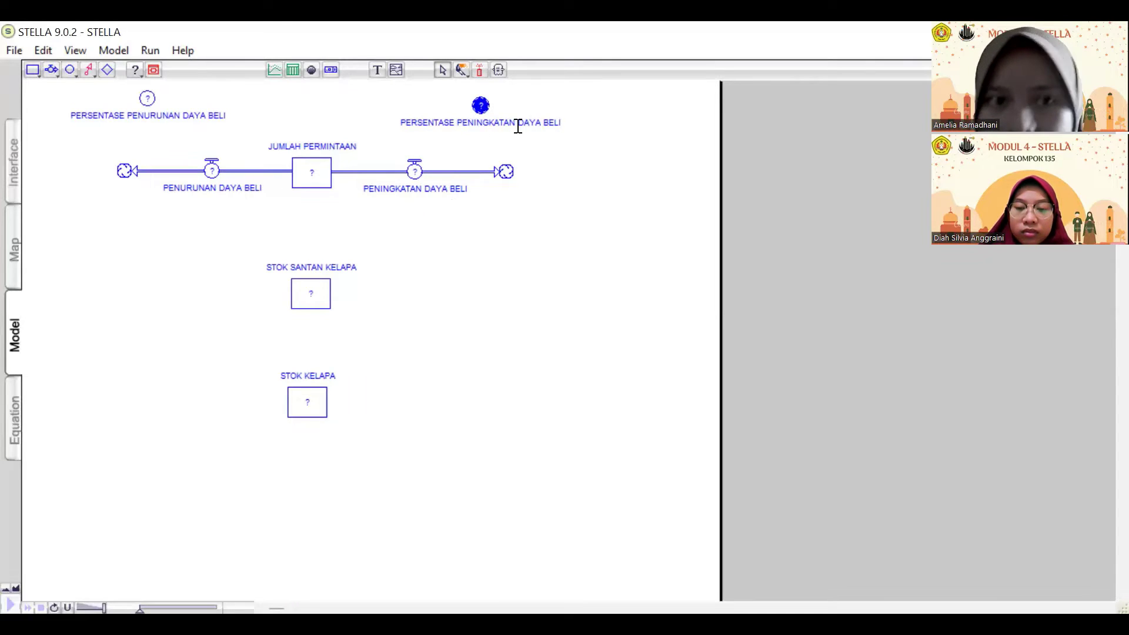
Draw action connectors from the JUMLAH PERMINTAAN stock to the PENURUNAN DAYA BELI and PENINGKATAN DAYA BELI flows.
{"action": "left_click", "coordinate": [86, 68]}
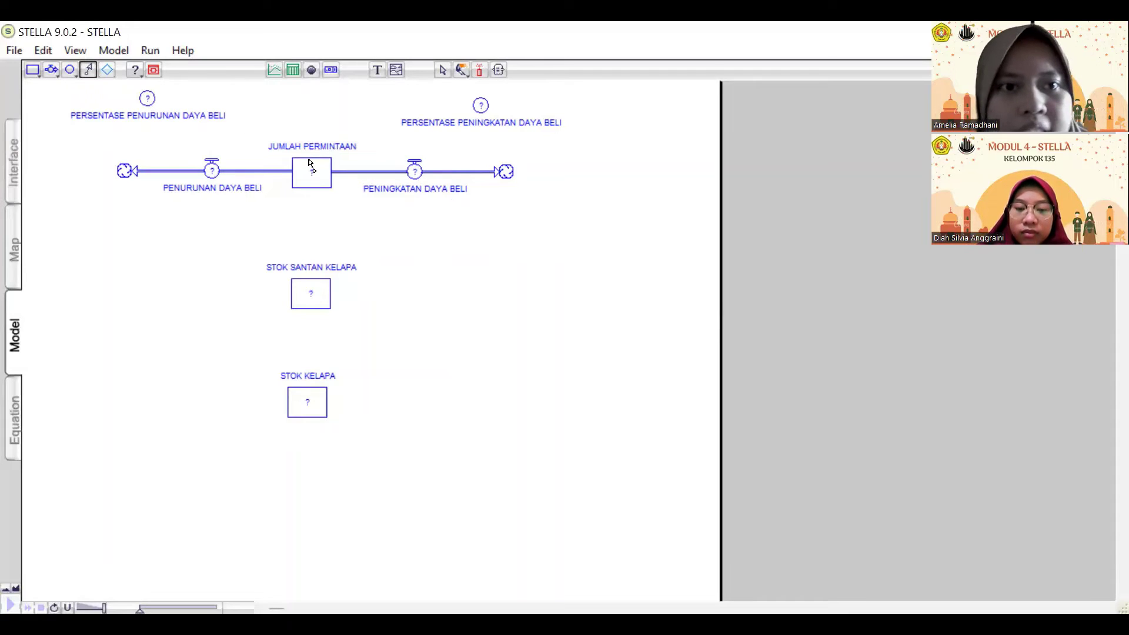
{"action": "mouse_move", "coordinate": [303, 162]}
{"action": "left_mouse_down"}
{"action": "mouse_move", "coordinate": [244, 134]}
{"action": "mouse_move", "coordinate": [214, 170]}
{"action": "left_mouse_up"}
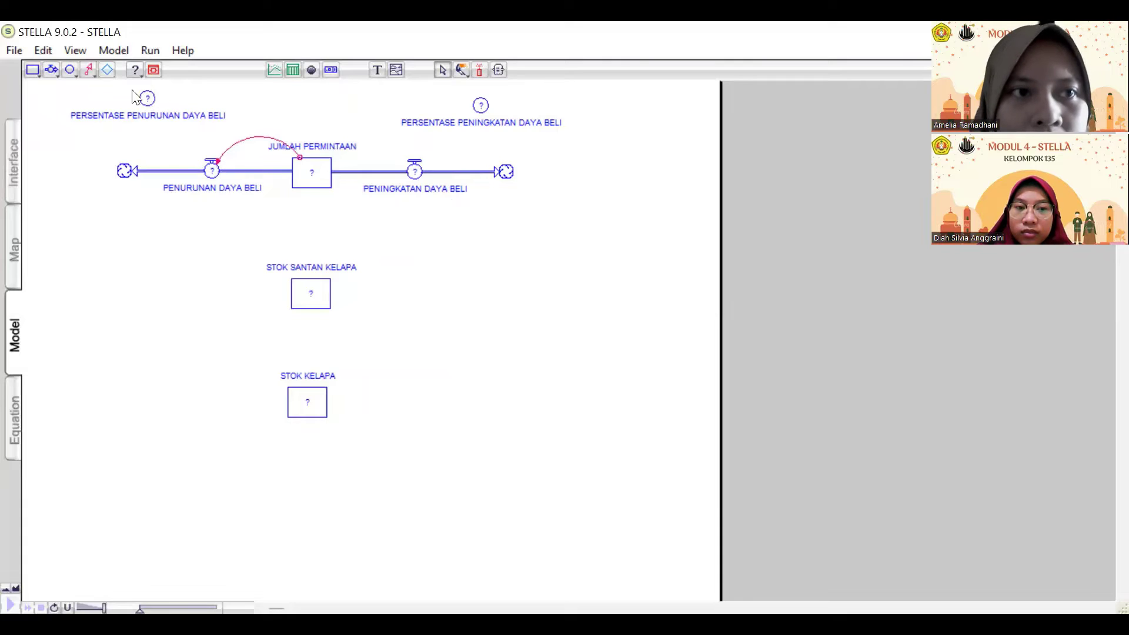
{"action": "left_click", "coordinate": [89, 70]}
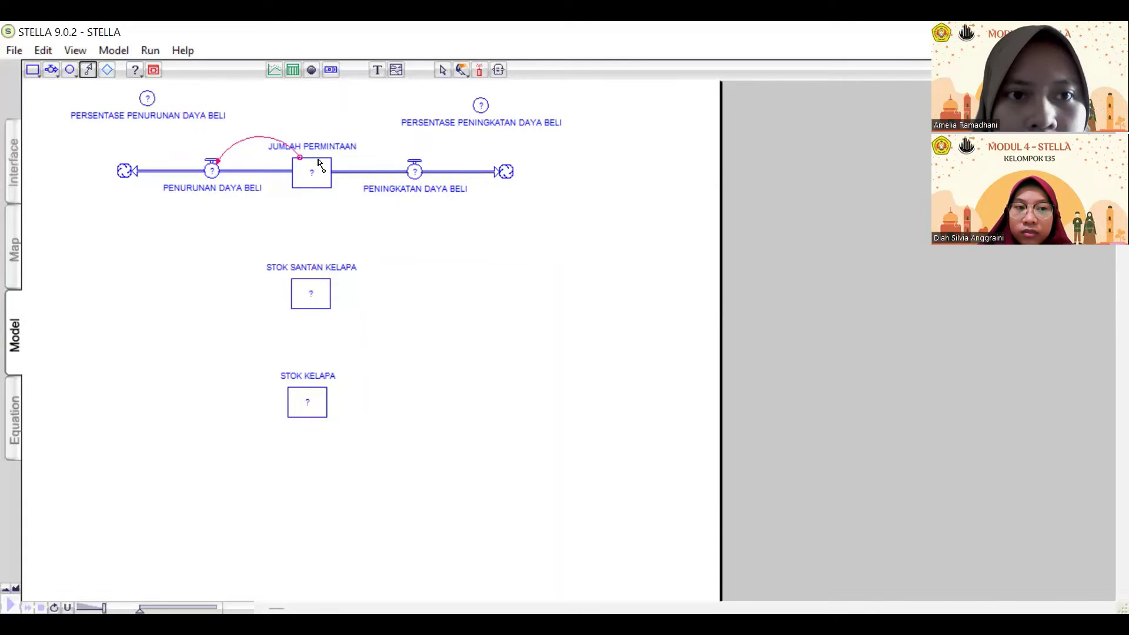
{"action": "mouse_move", "coordinate": [319, 165]}
{"action": "left_mouse_down"}
{"action": "mouse_move", "coordinate": [322, 152]}
{"action": "mouse_move", "coordinate": [494, 185]}
{"action": "mouse_move", "coordinate": [414, 168]}
{"action": "left_mouse_up"}
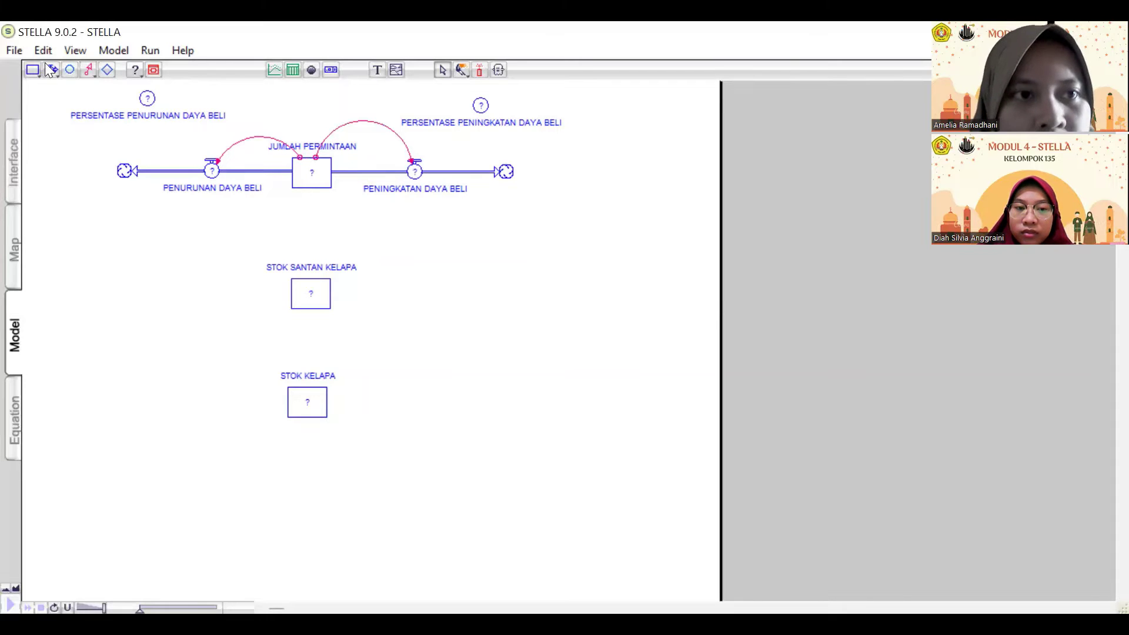
Draw action connectors from each percentage converter to its matching flow, PENURUNAN DAYA BELI and PENINGKATAN DAYA BELI.
{"action": "left_click", "coordinate": [89, 70]}
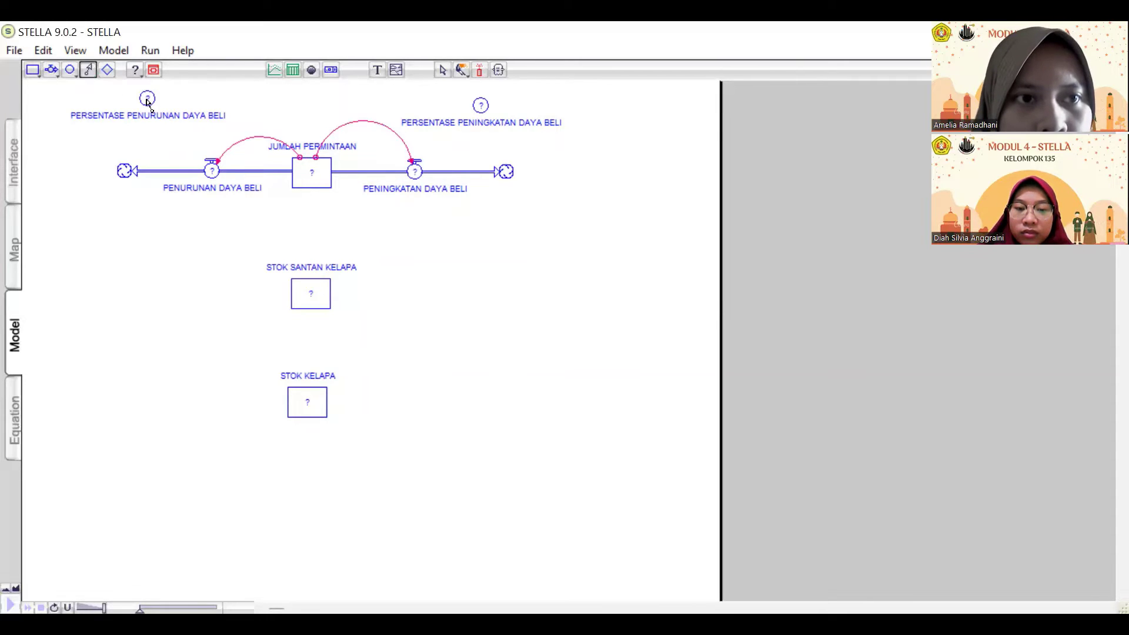
{"action": "left_click_drag", "start_coordinate": [148, 105], "coordinate": [194, 212]}
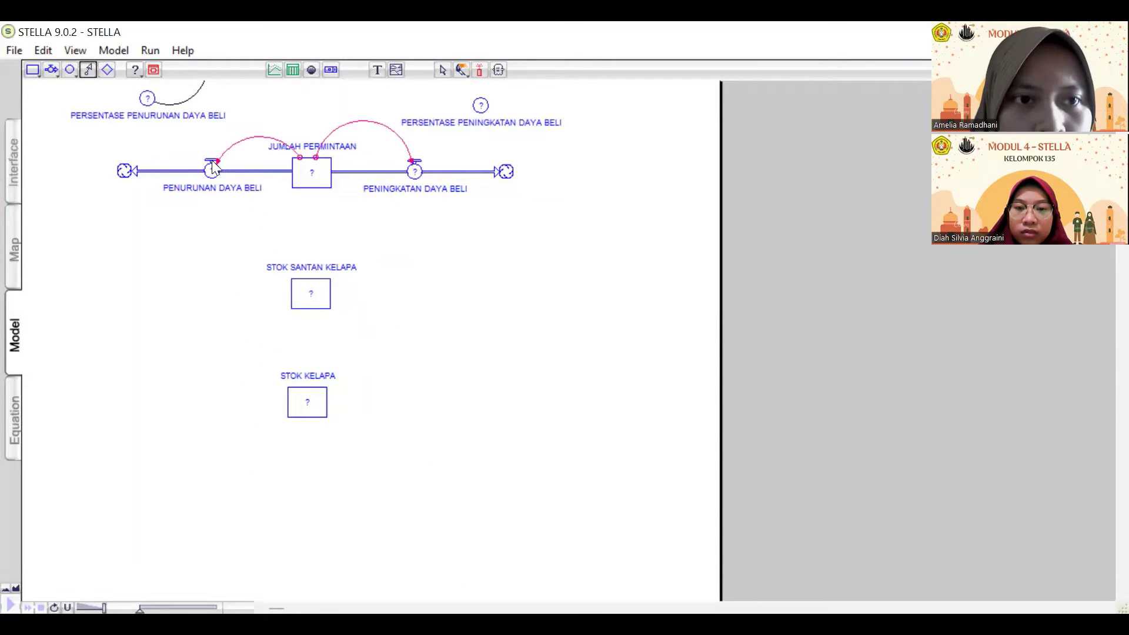
{"action": "left_click_drag", "start_coordinate": [213, 168], "coordinate": [216, 172]}
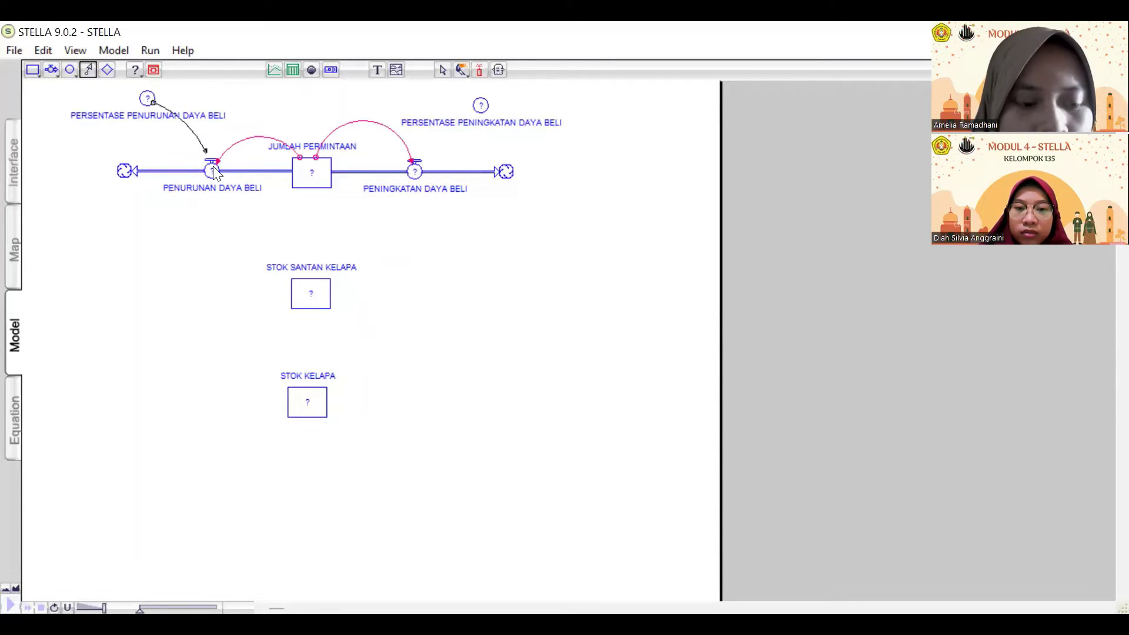
{"action": "left_click", "coordinate": [88, 69]}
{"action": "left_click", "coordinate": [88, 69]}
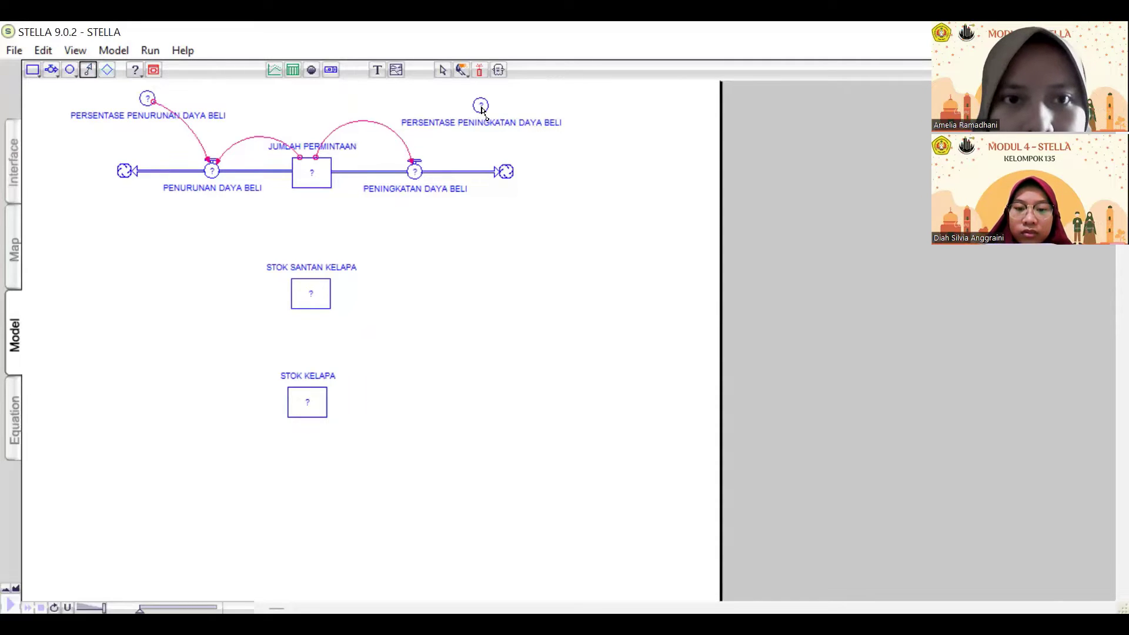
{"action": "left_click_drag", "start_coordinate": [480, 106], "coordinate": [416, 169]}
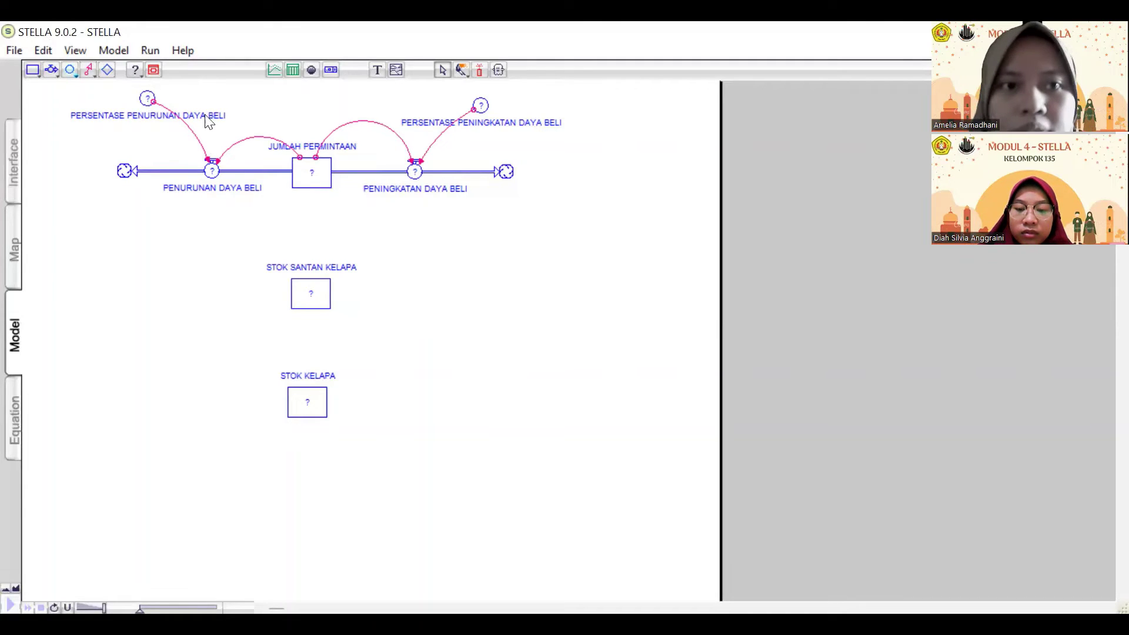
Switch to the completed model STELLA MODUL 4 software.STM and review the value of the PERSENTASE PENURUNAN DAYA BELI converter.
{"action": "key", "text": "alt+Tab"}
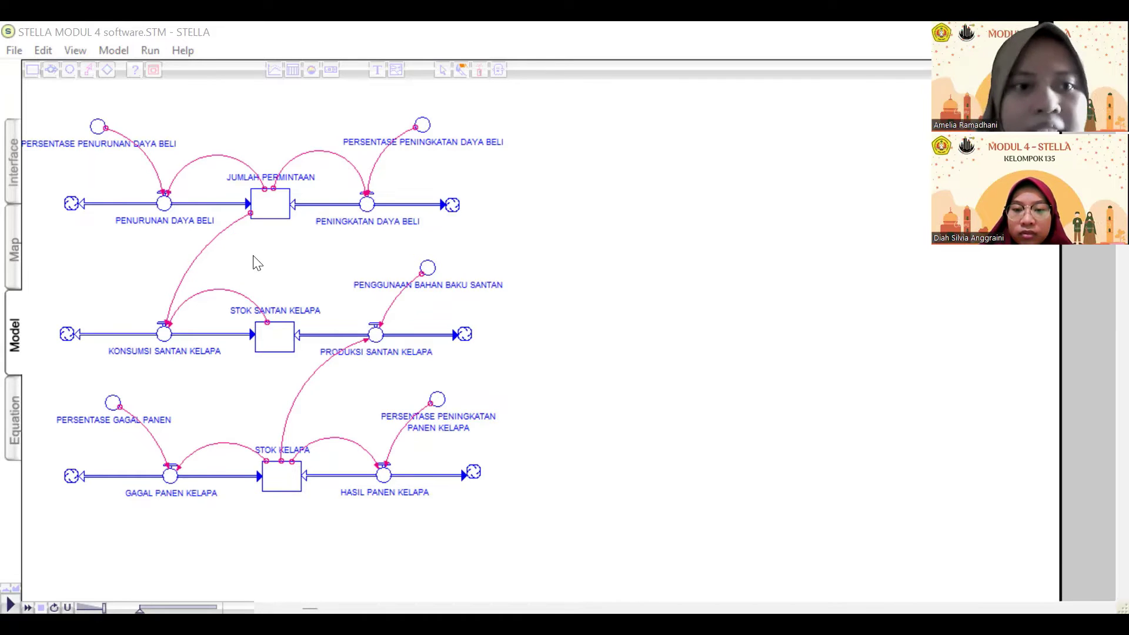
{"action": "left_click", "coordinate": [98, 127]}
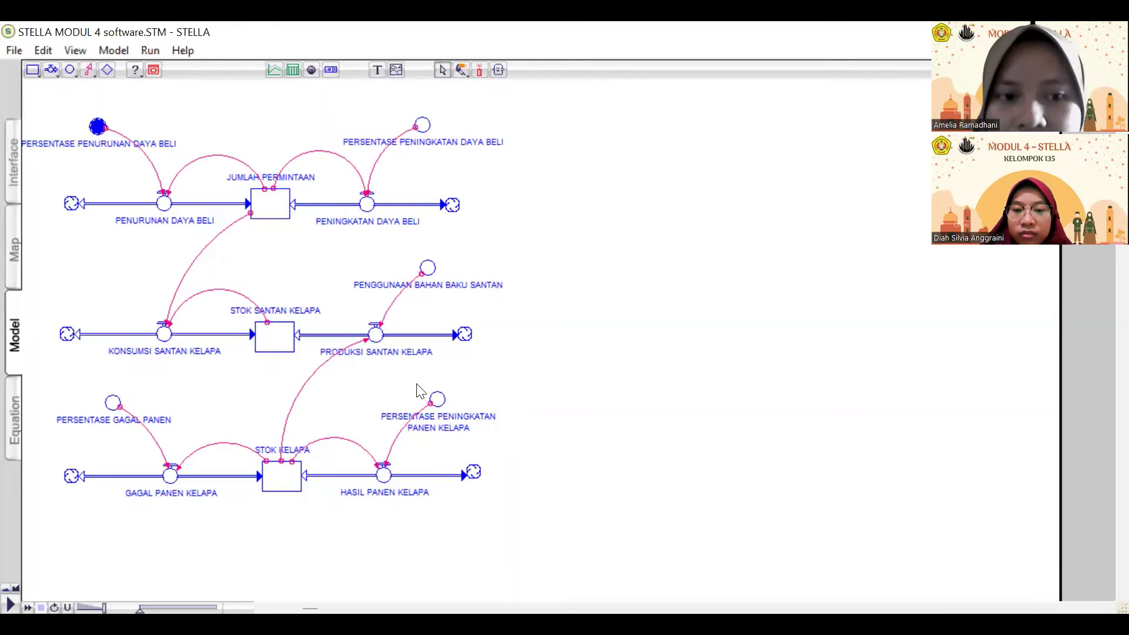
{"action": "left_click", "coordinate": [326, 404]}
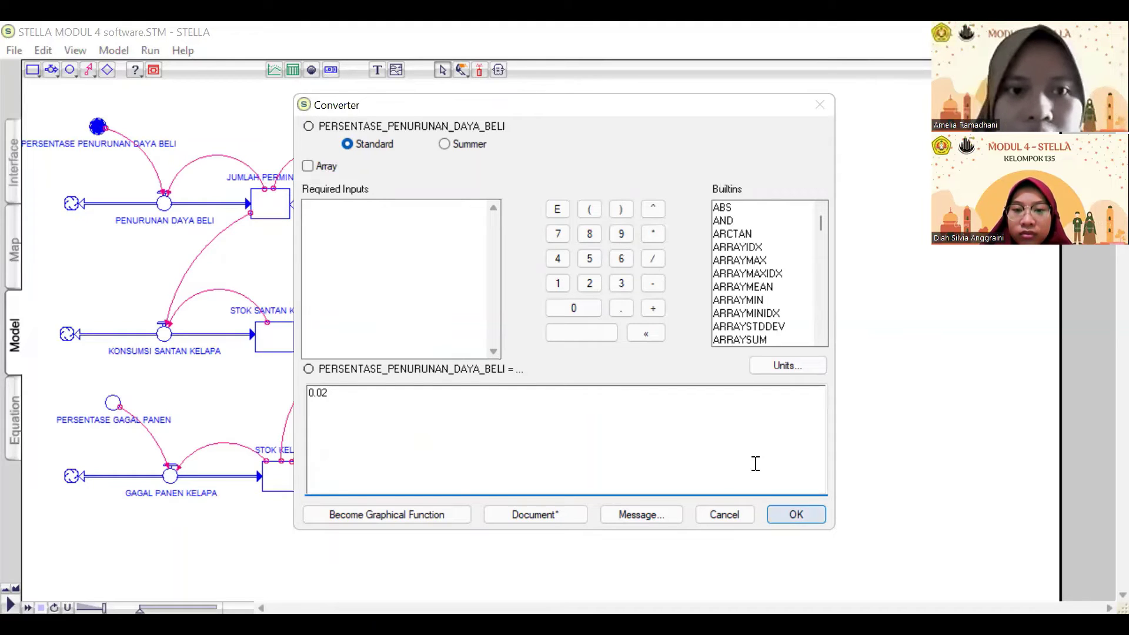
{"action": "key", "text": "Return"}
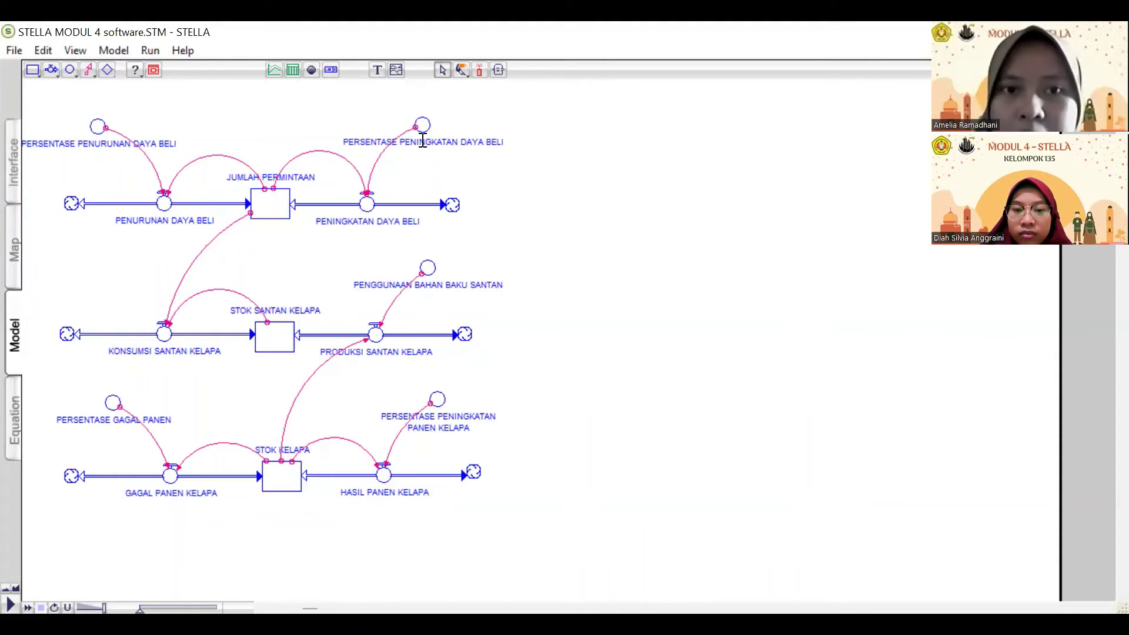
Review the values of the PERSENTASE PENINGKATAN DAYA BELI and PENGGUNAAN BAHAN BAKU SANTAN converters.
{"action": "left_click", "coordinate": [422, 125]}
{"action": "left_click", "coordinate": [418, 141]}
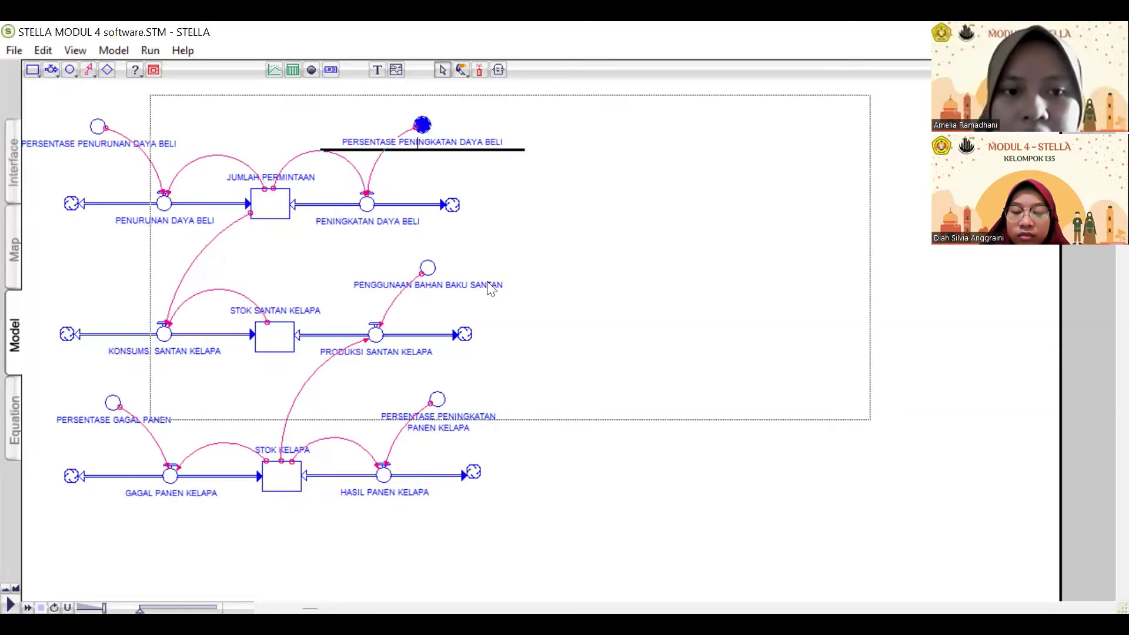
{"action": "key", "text": "Return"}
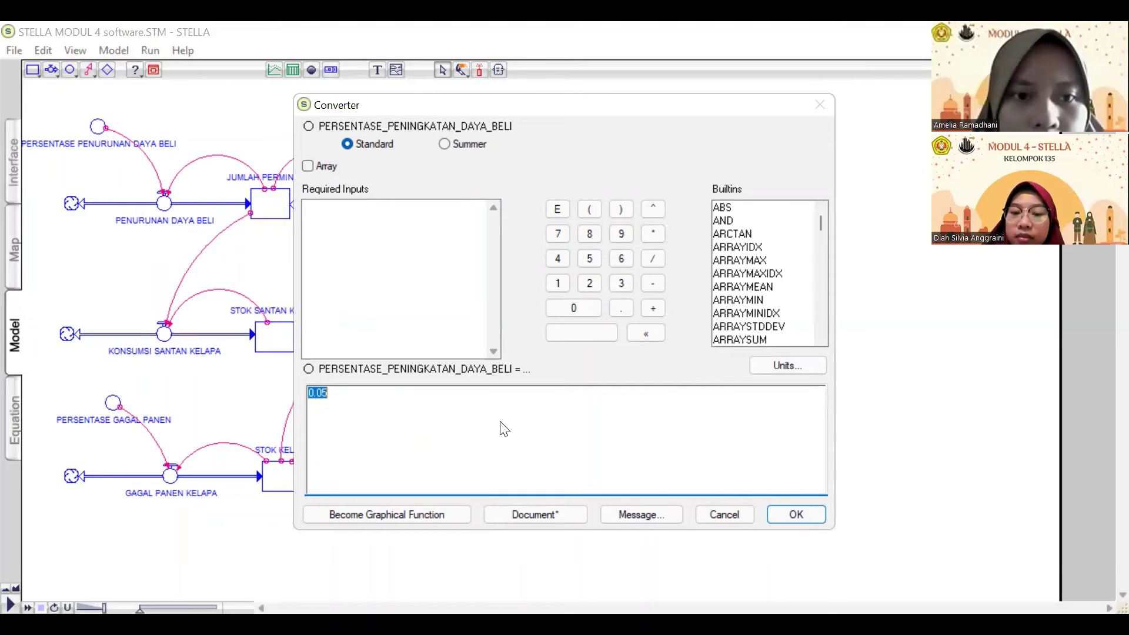
{"action": "key", "text": "Return"}
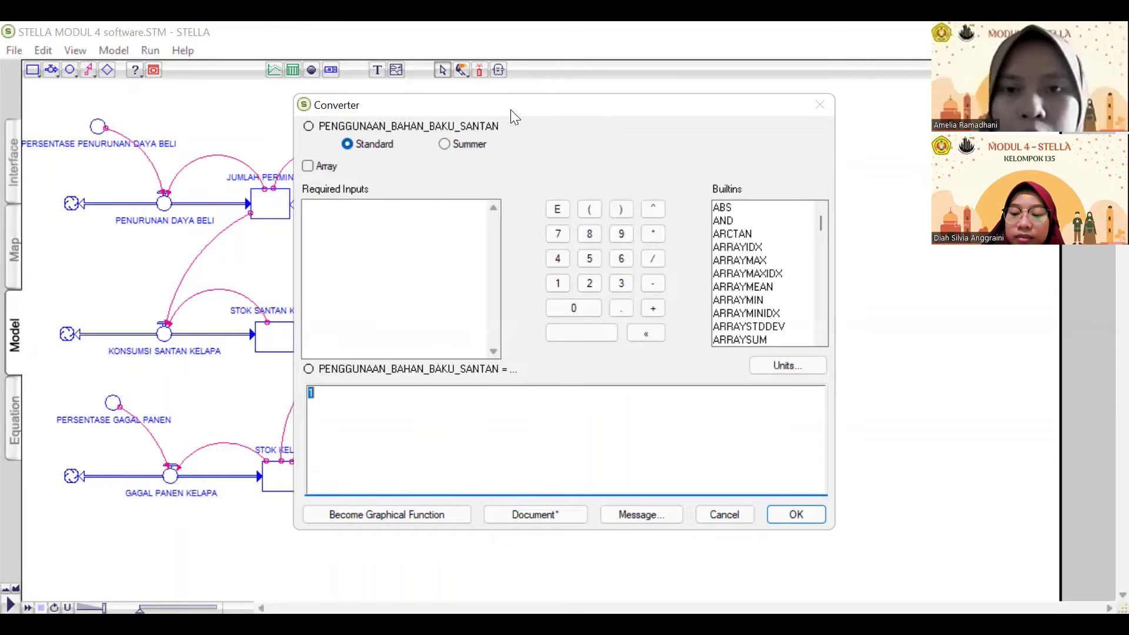
{"action": "left_click_drag", "start_coordinate": [510, 110], "coordinate": [569, 134]}
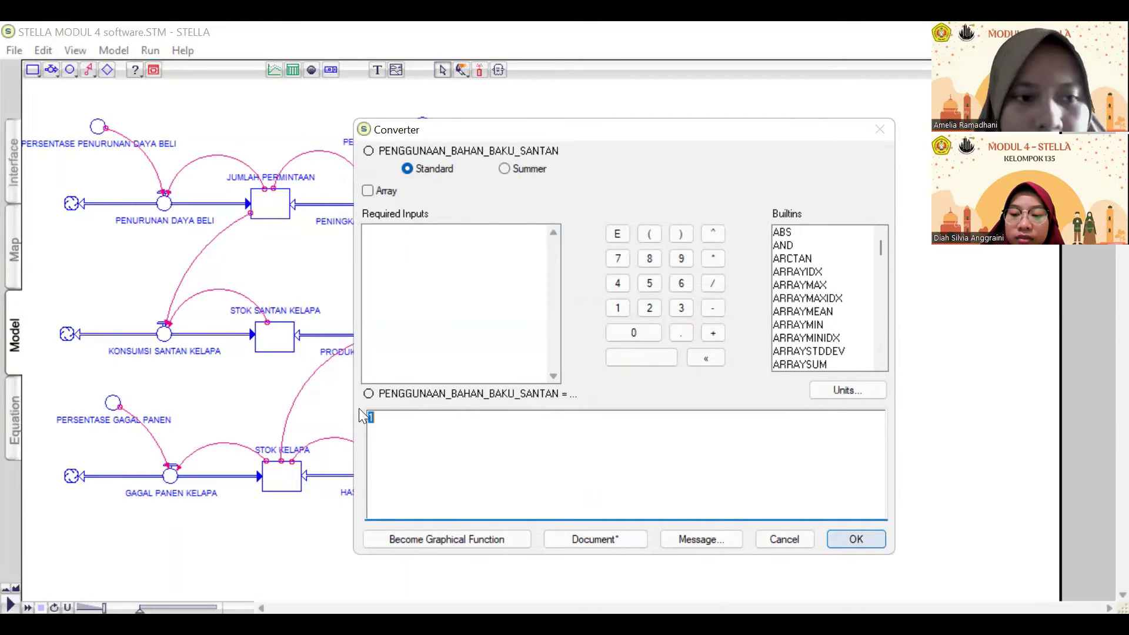
{"action": "key", "text": "Return"}
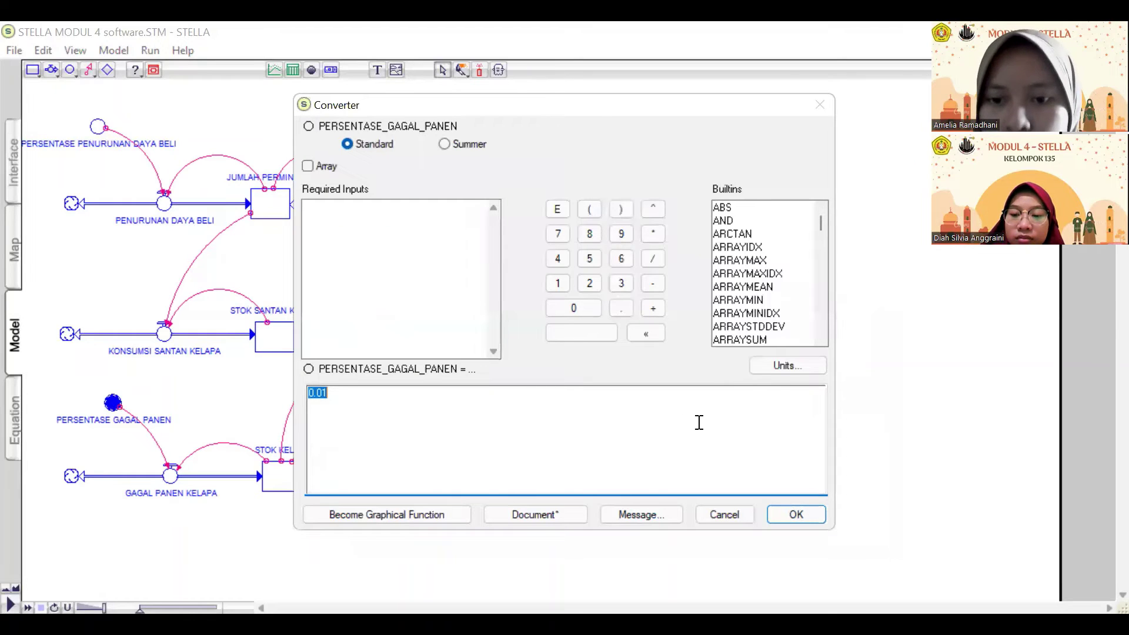
Review the values of the PERSENTASE GAGAL PANEN and PERSENTASE PENINGKATAN PANEN KELAPA converters.
{"action": "left_click", "coordinate": [433, 449]}
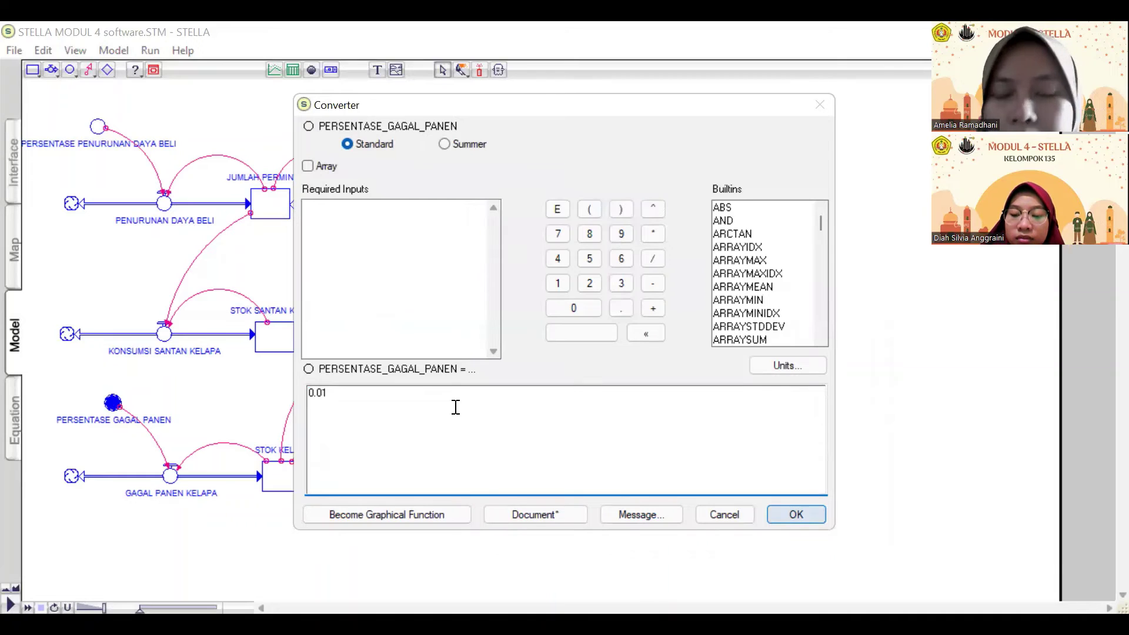
{"action": "key", "text": "Tab"}
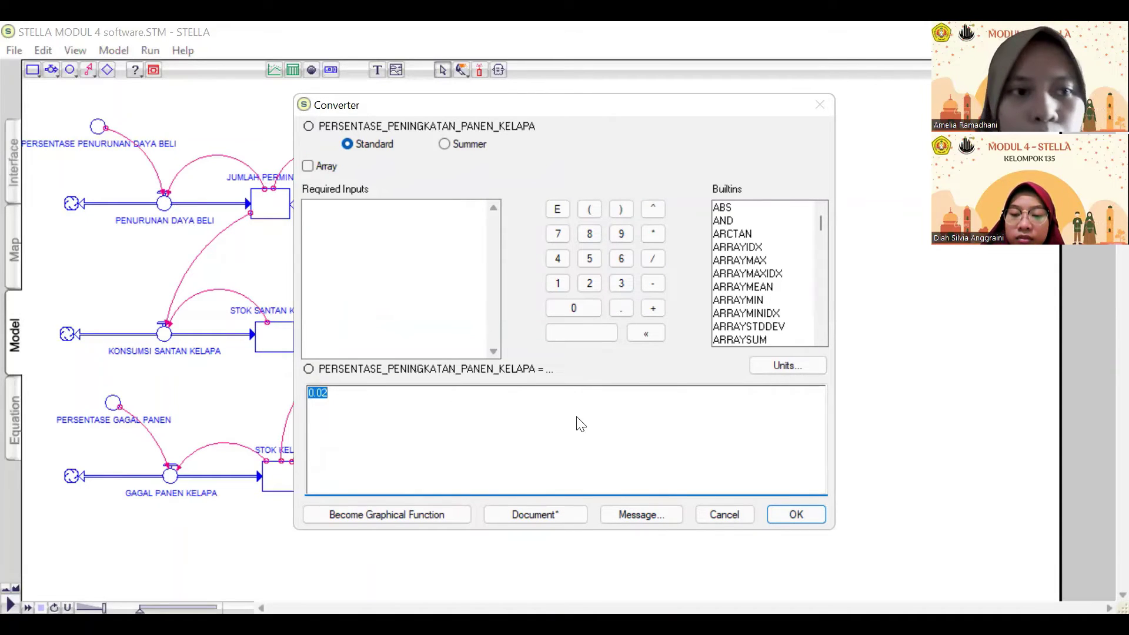
{"action": "key", "text": "Return"}
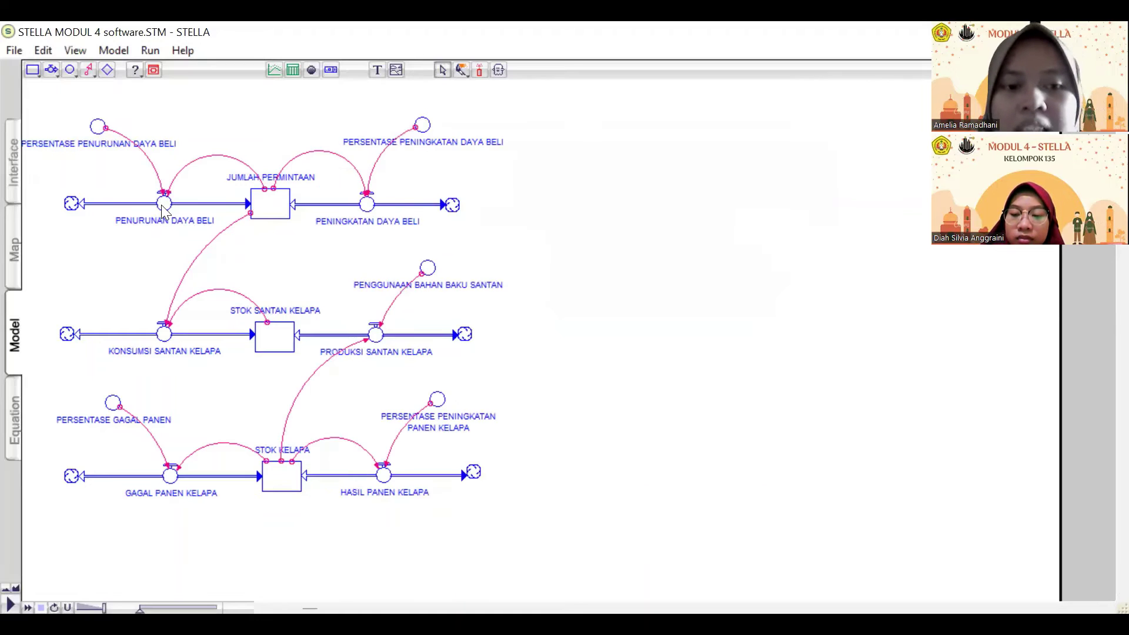
Review the equations of the PENURUNAN DAYA BELI and PENINGKATAN DAYA BELI flows.
{"action": "double_click", "coordinate": [164, 206]}
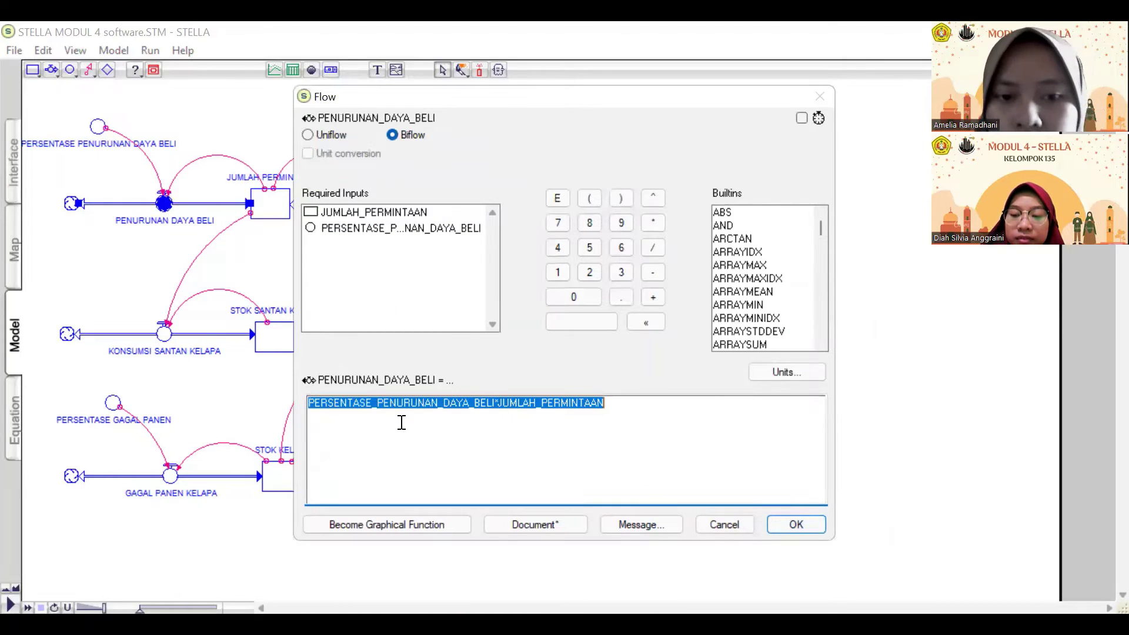
{"action": "left_click", "coordinate": [546, 405]}
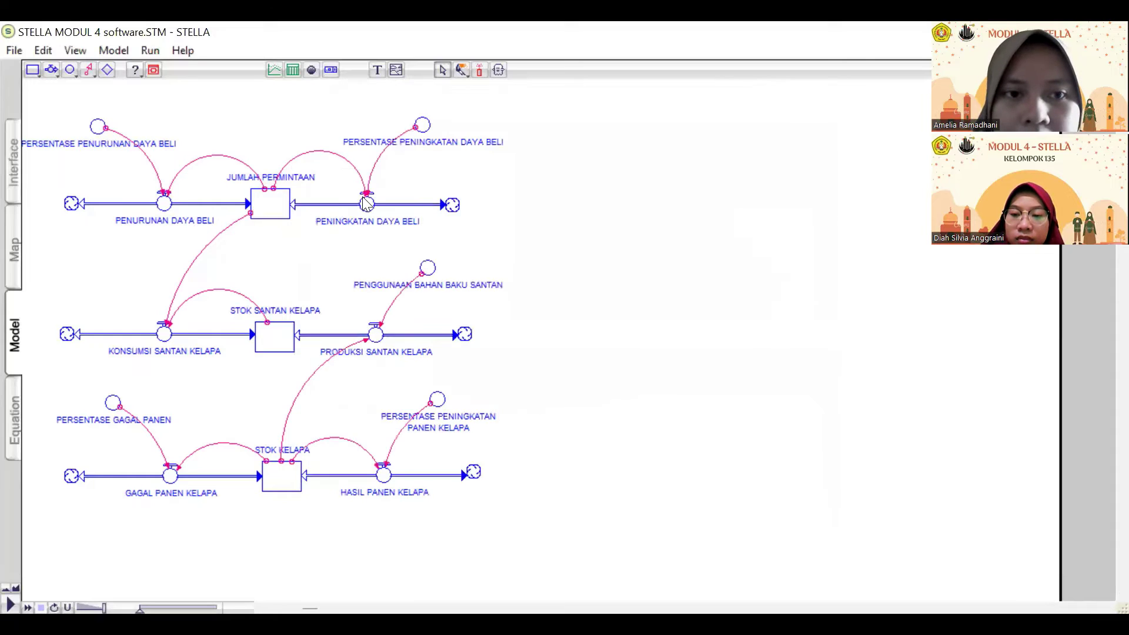
{"action": "double_click", "coordinate": [366, 204]}
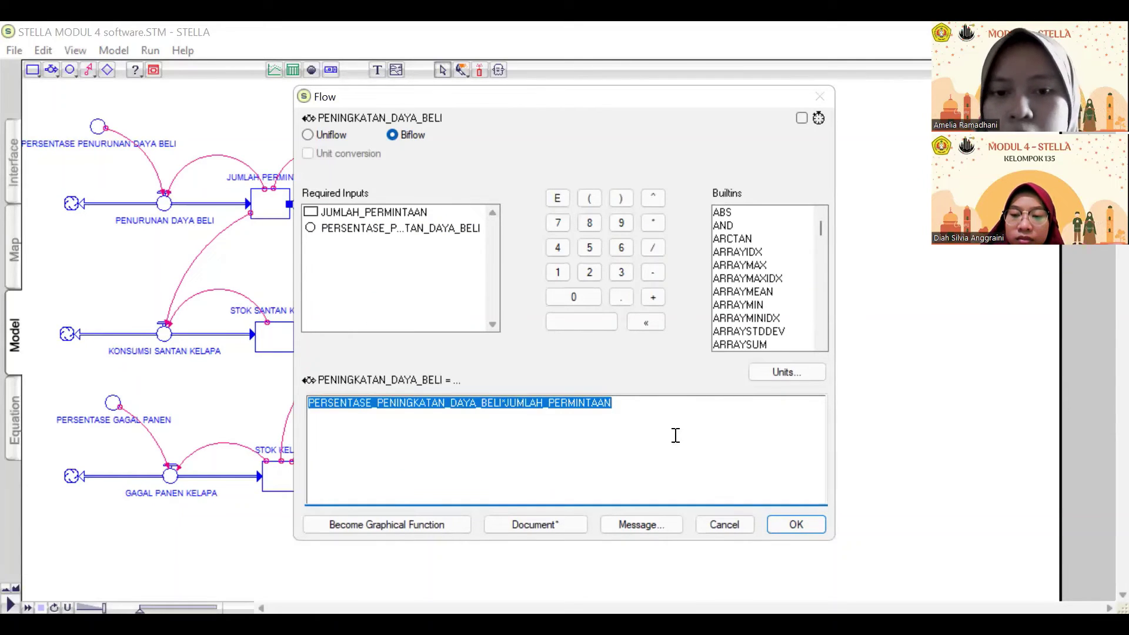
{"action": "left_click", "coordinate": [692, 447]}
{"action": "key", "text": "Return"}
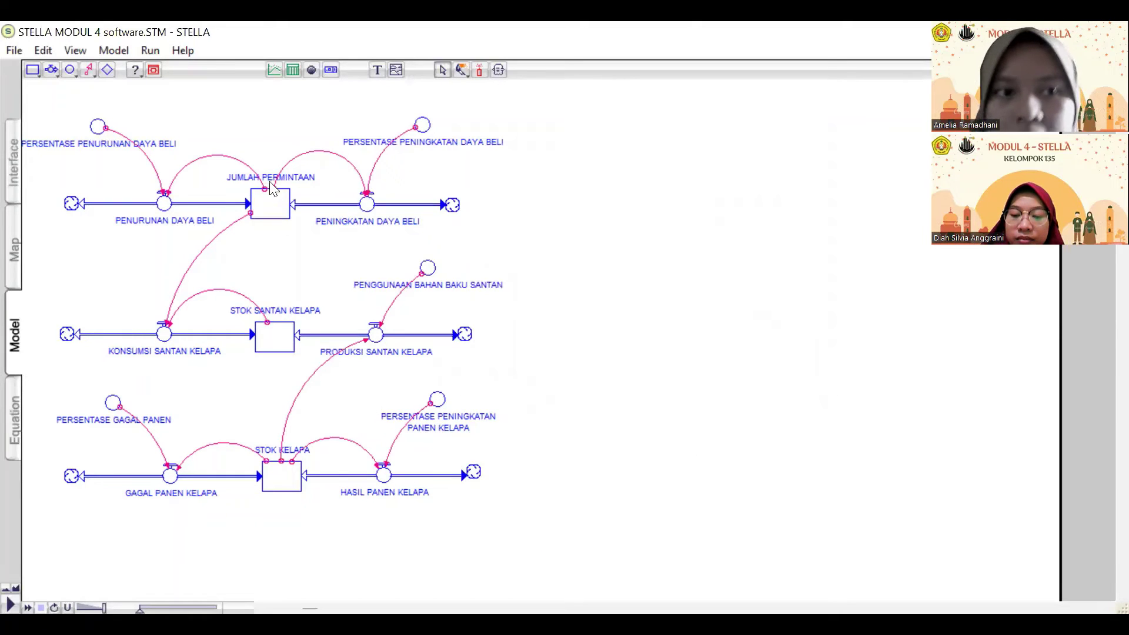
Review the initial values of the JUMLAH PERMINTAAN, STOK KELAPA and STOK SANTAN KELAPA stocks.
{"action": "double_click", "coordinate": [271, 214]}
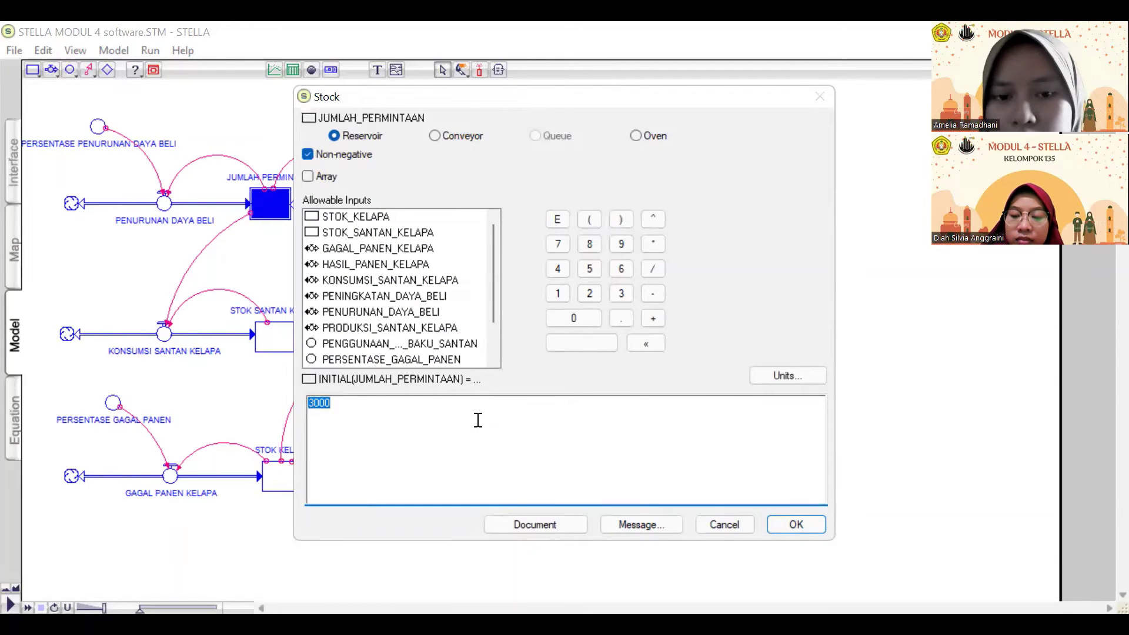
{"action": "left_click", "coordinate": [668, 464]}
{"action": "key", "text": "Return"}
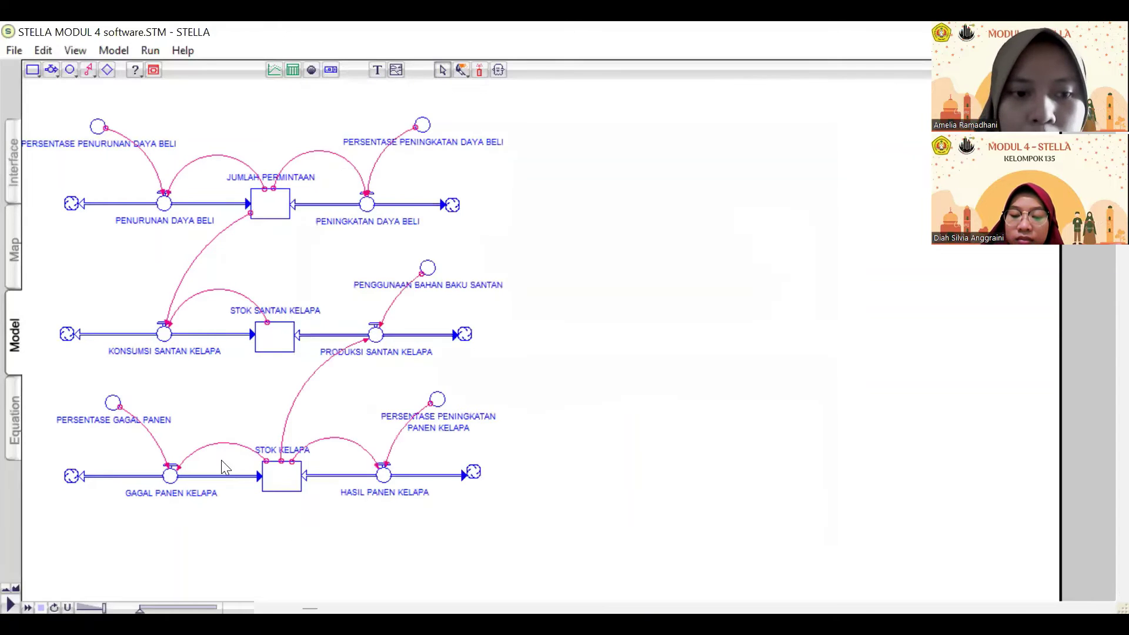
{"action": "double_click", "coordinate": [272, 473]}
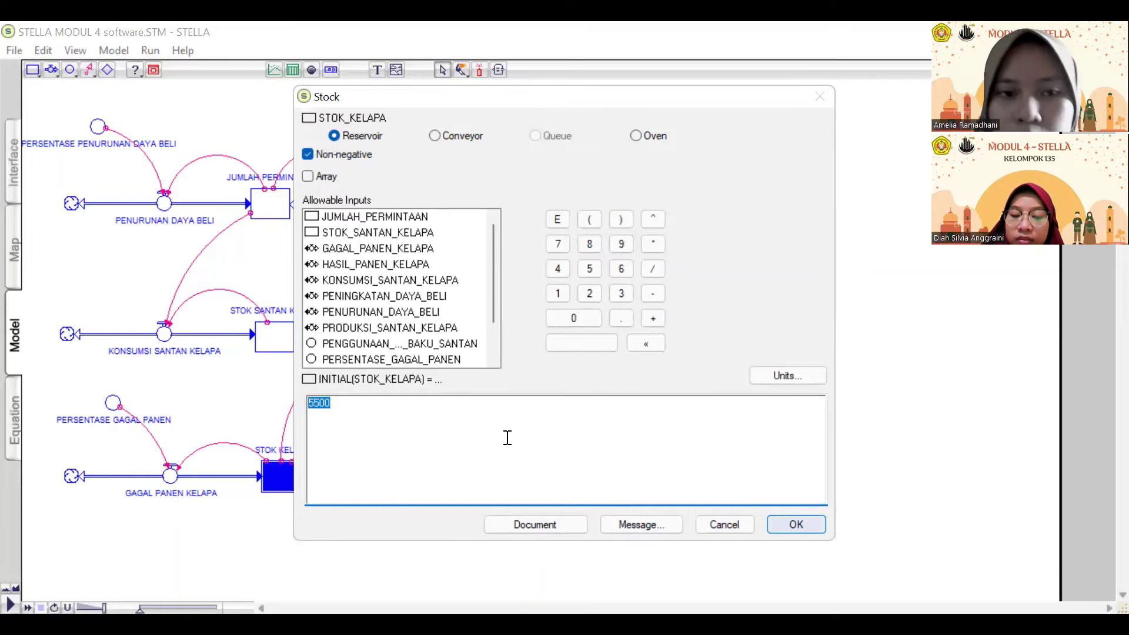
{"action": "key", "text": "Return"}
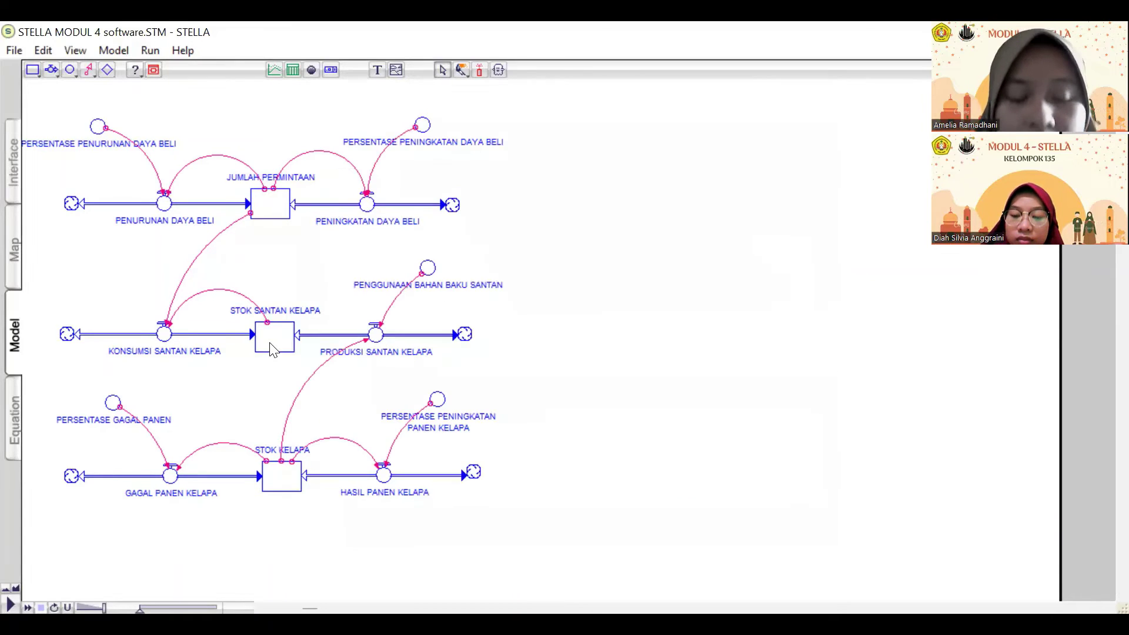
{"action": "double_click", "coordinate": [272, 348]}
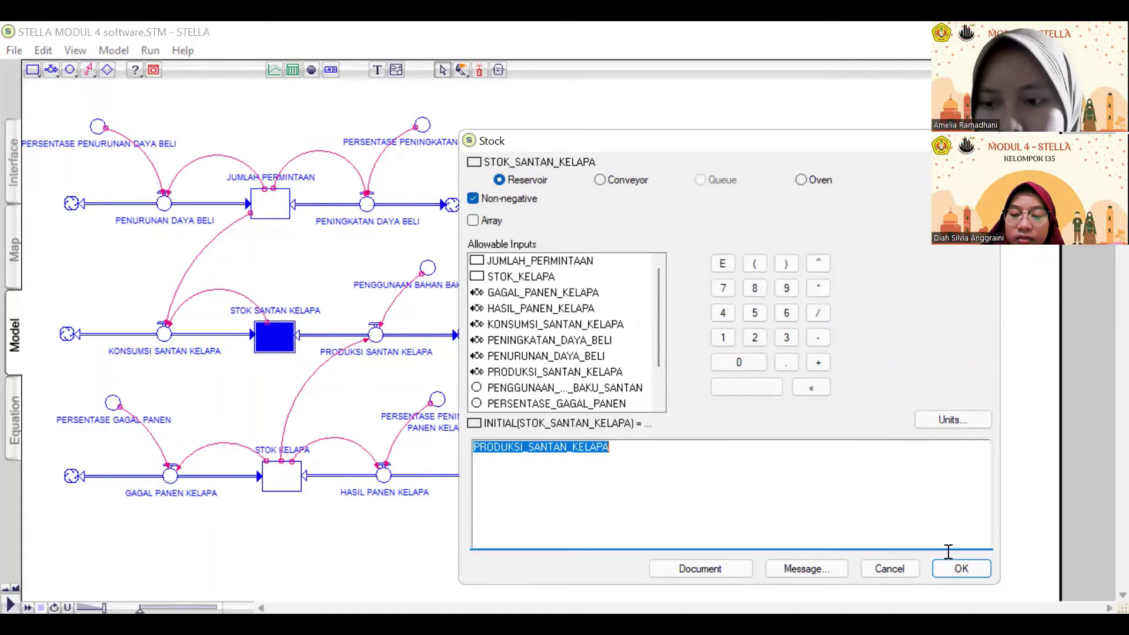
{"action": "left_click", "coordinate": [939, 569]}
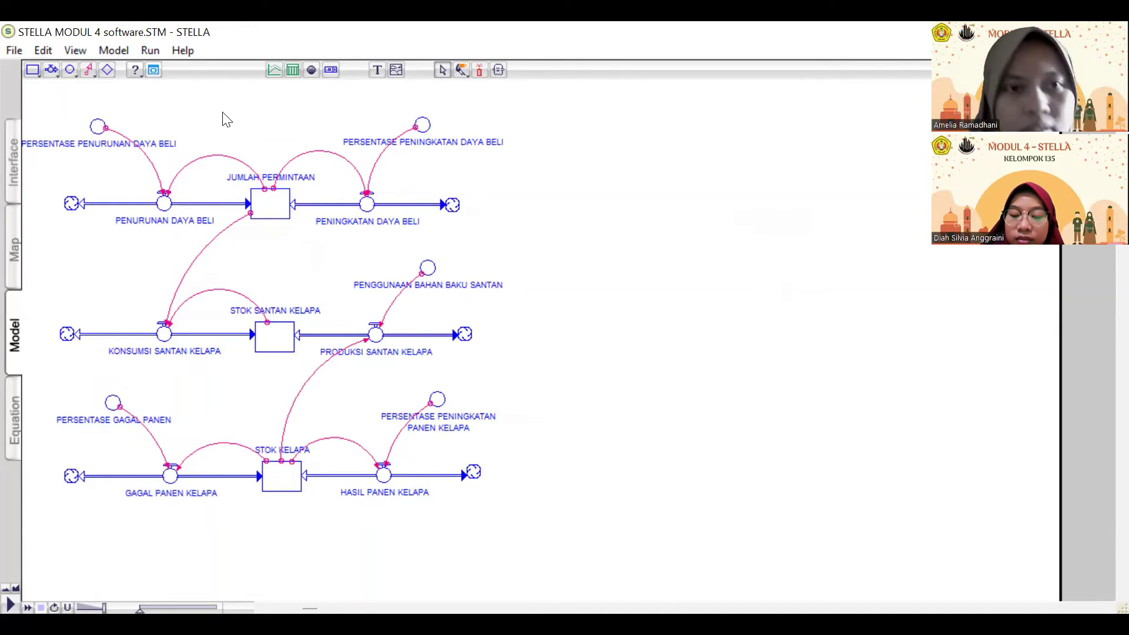
Add a graph pad in the empty area beside the upper part of the model and pin it to the canvas.
{"action": "left_click", "coordinate": [275, 70]}
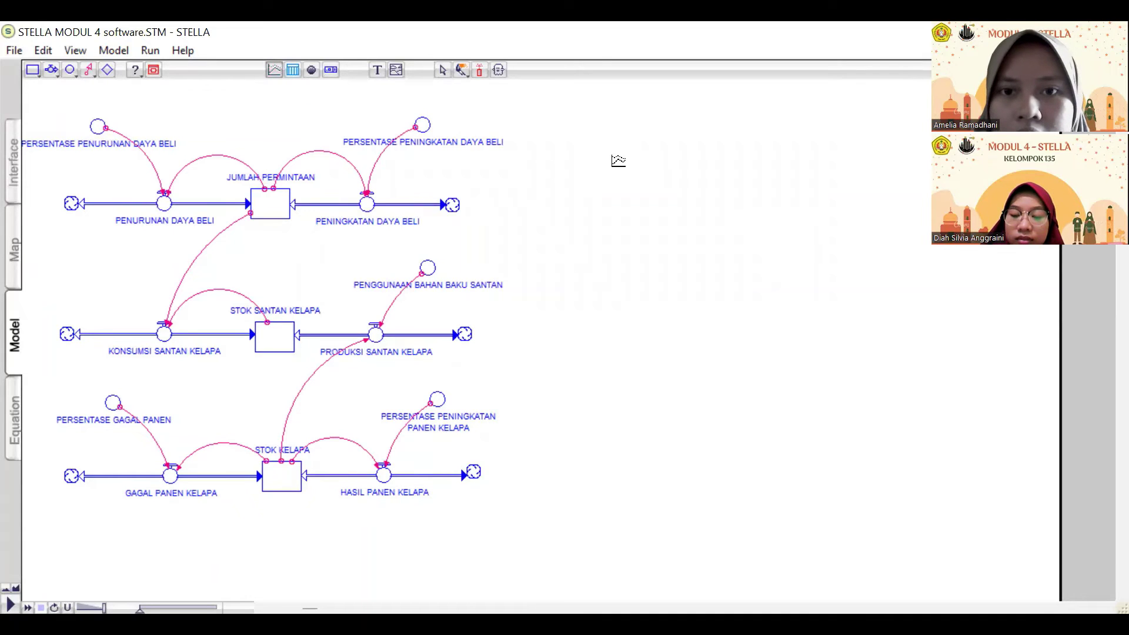
{"action": "left_click", "coordinate": [623, 168]}
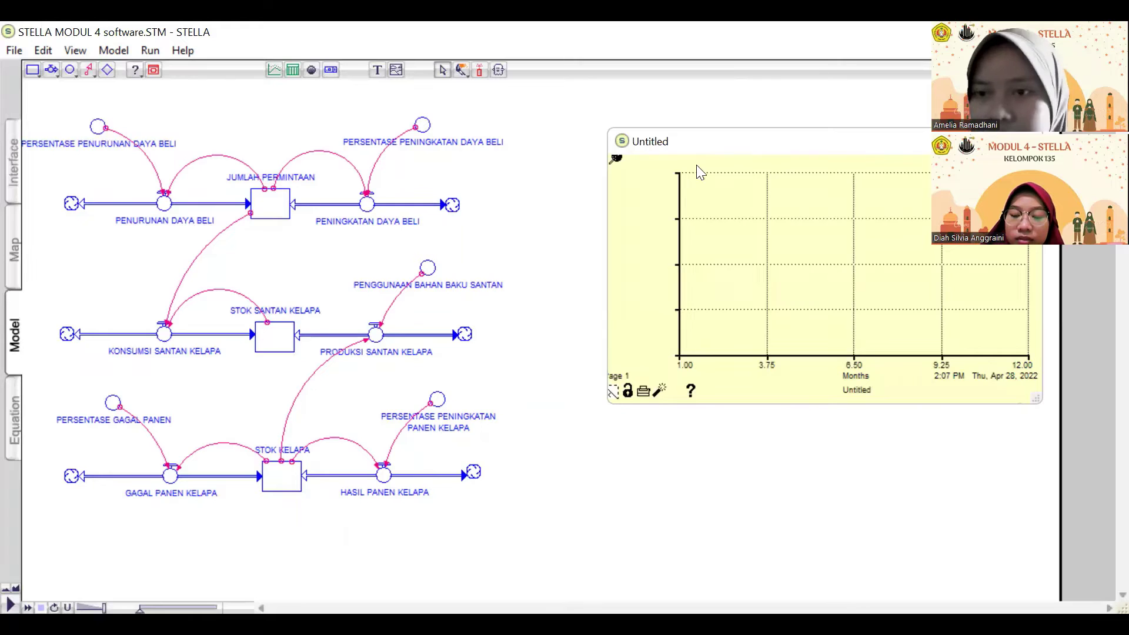
{"action": "left_click_drag", "start_coordinate": [696, 164], "coordinate": [623, 143]}
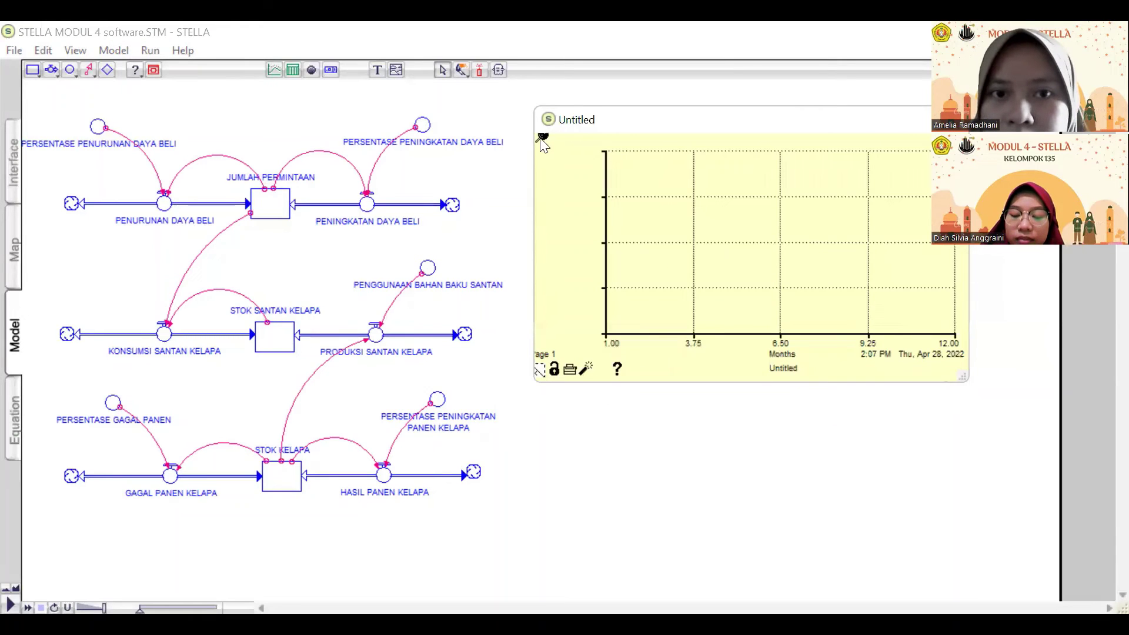
{"action": "left_click", "coordinate": [626, 170]}
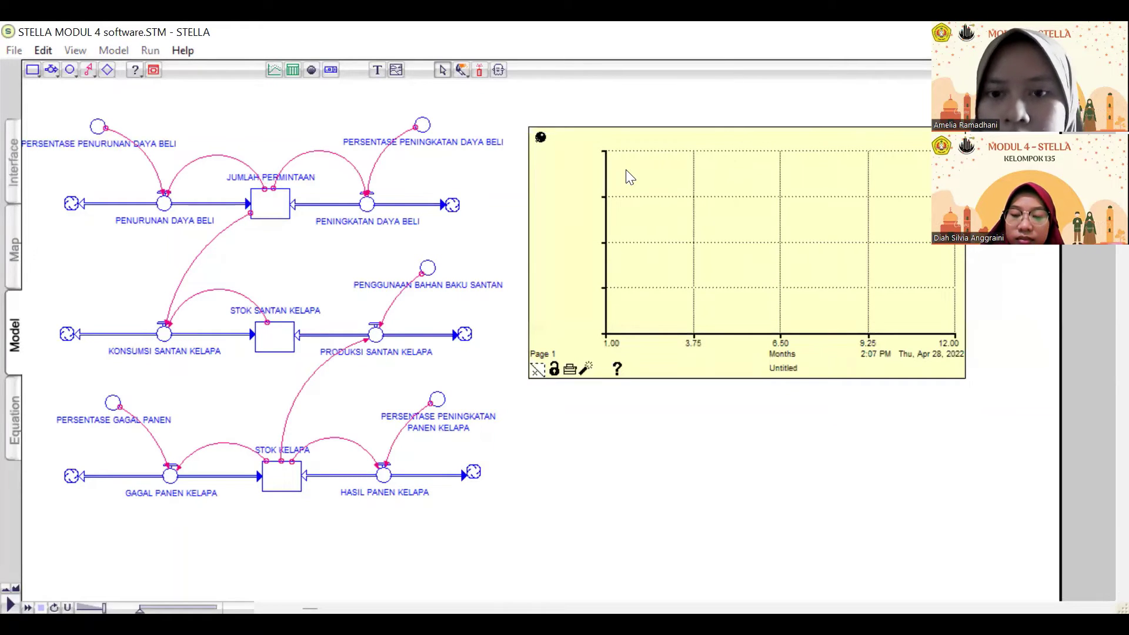
Define the graph as a time series of JUMLAH_PERMINTAAN, STOK_KELAPA, STOK_SANTAN_KELAPA, KONSUMSI_SANTAN_KELAPA and PRODUKSI_SANTAN_KELAPA.
{"action": "double_click", "coordinate": [630, 177]}
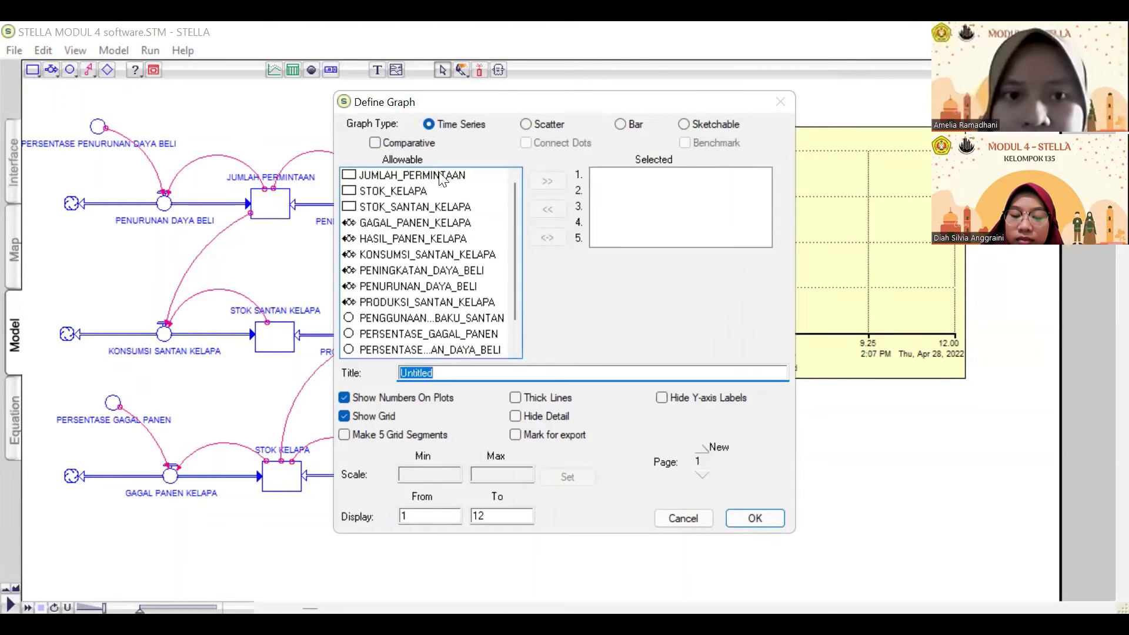
{"action": "double_click", "coordinate": [412, 175]}
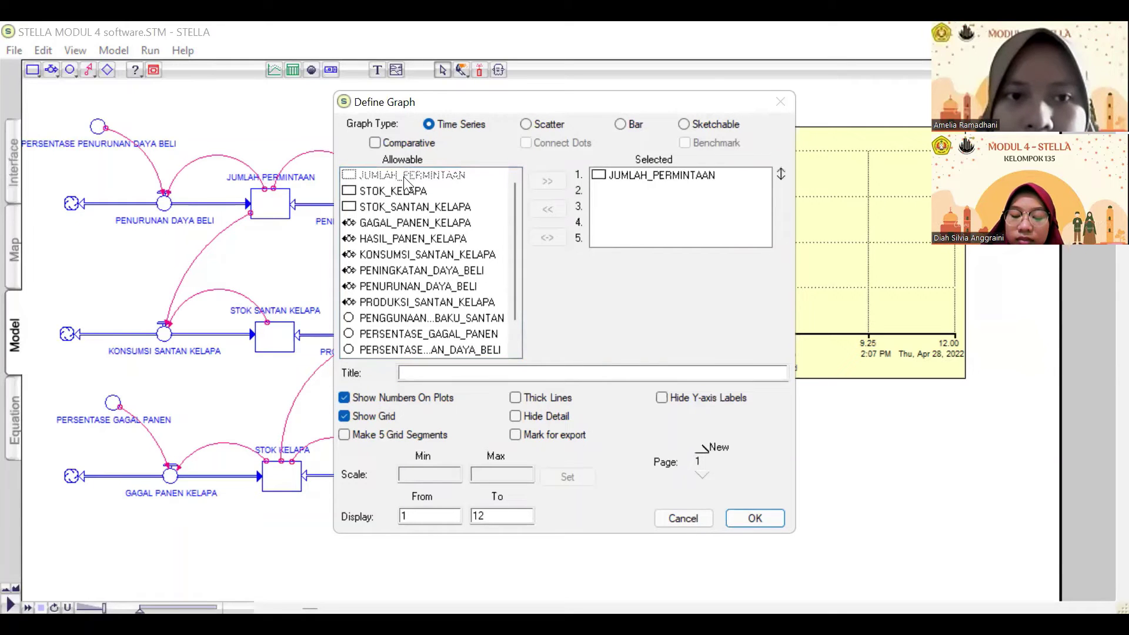
{"action": "double_click", "coordinate": [406, 191]}
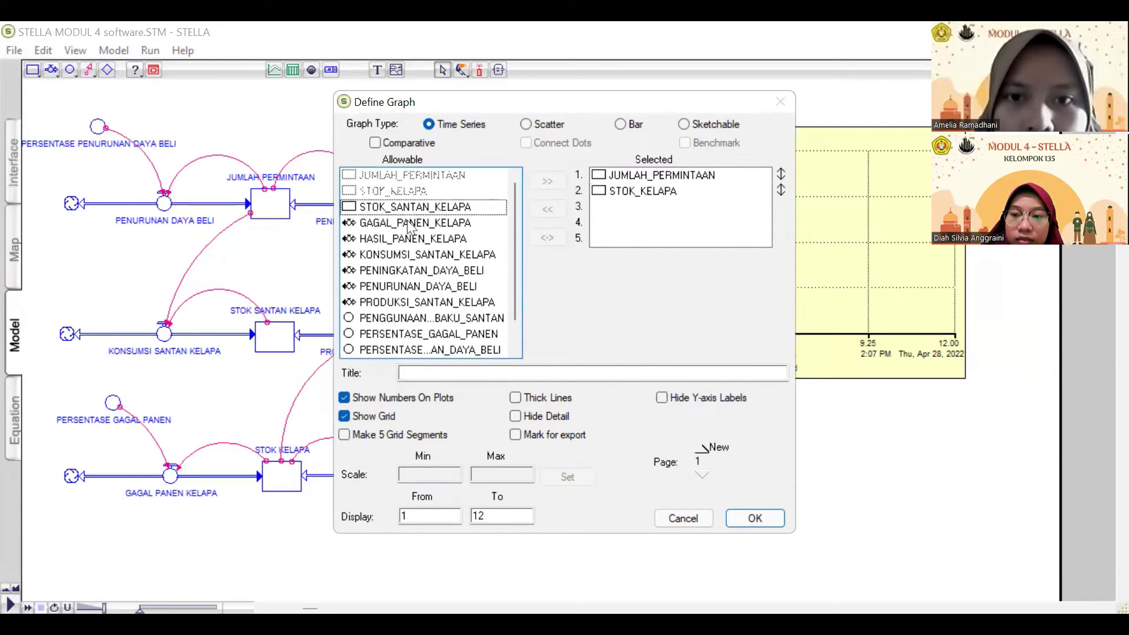
{"action": "double_click", "coordinate": [412, 207]}
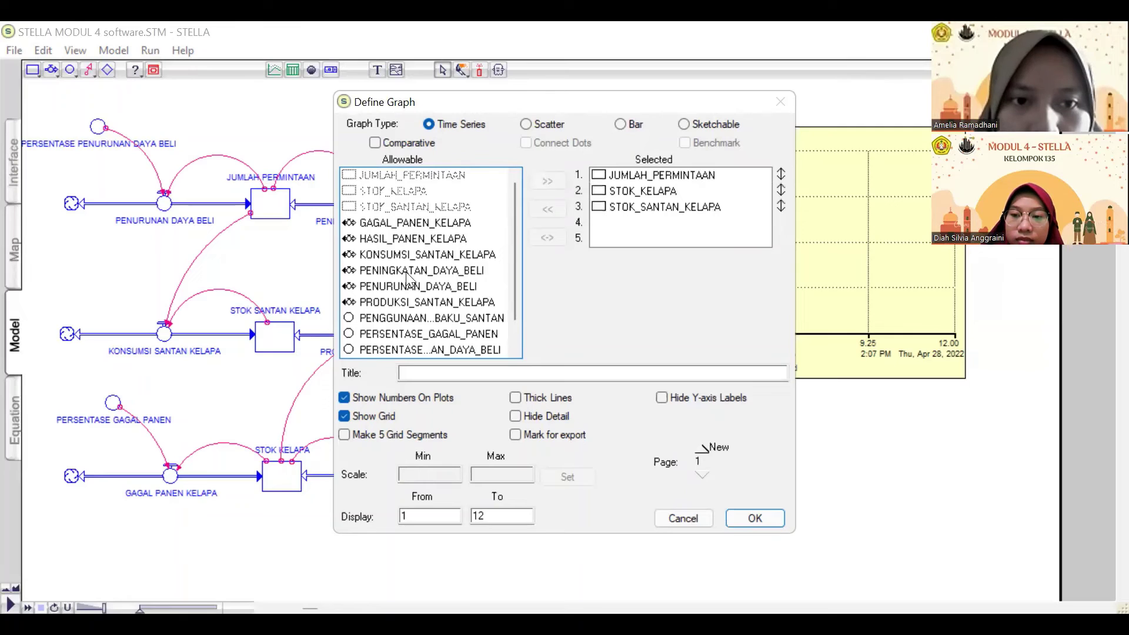
{"action": "double_click", "coordinate": [400, 256]}
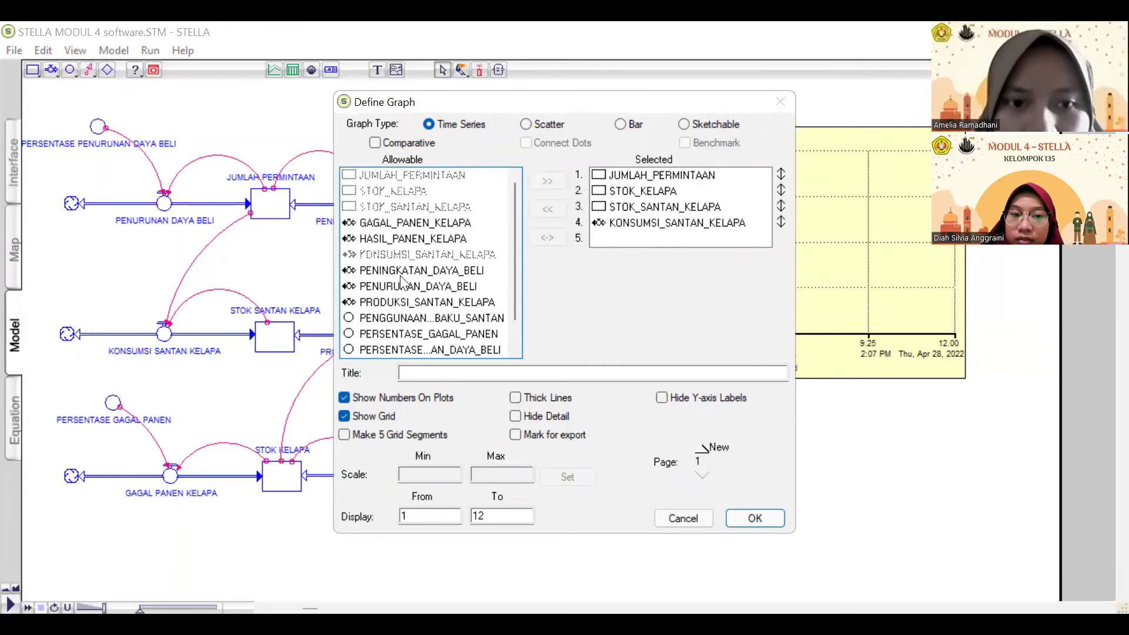
{"action": "double_click", "coordinate": [399, 302]}
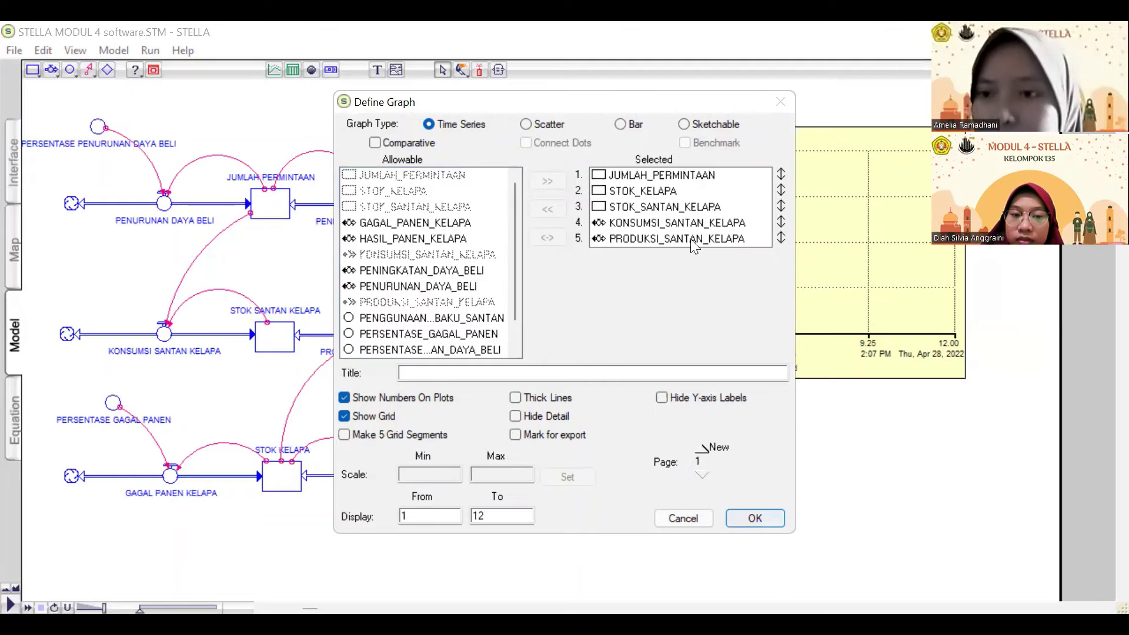
{"action": "key", "text": "Return"}
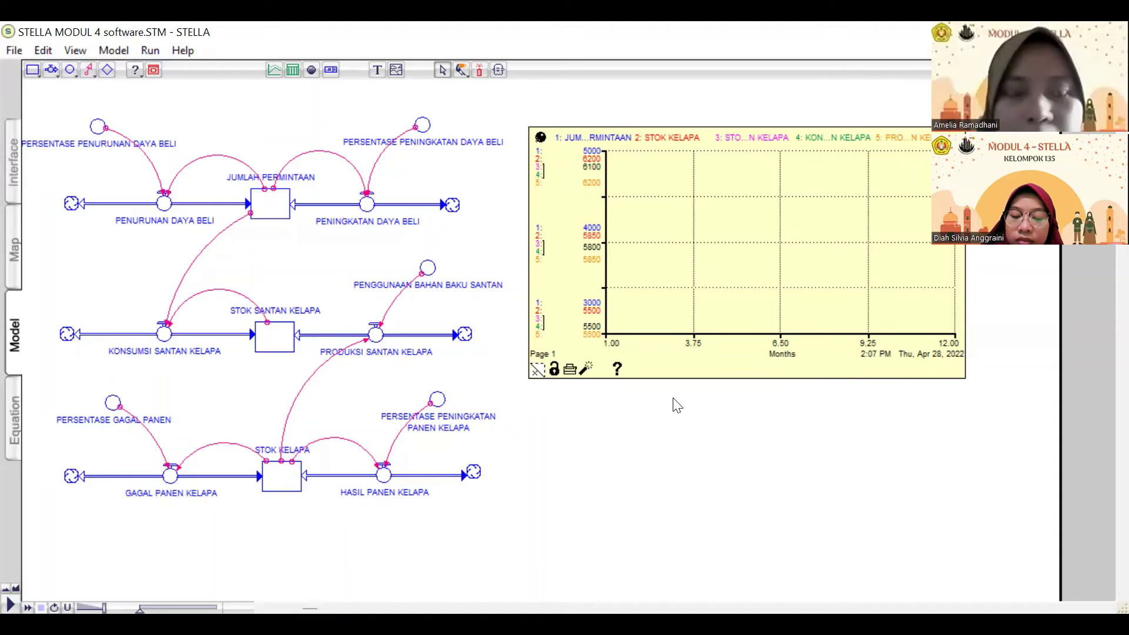
Review the simulation length and unit of time in the run specs.
{"action": "left_click", "coordinate": [102, 51]}
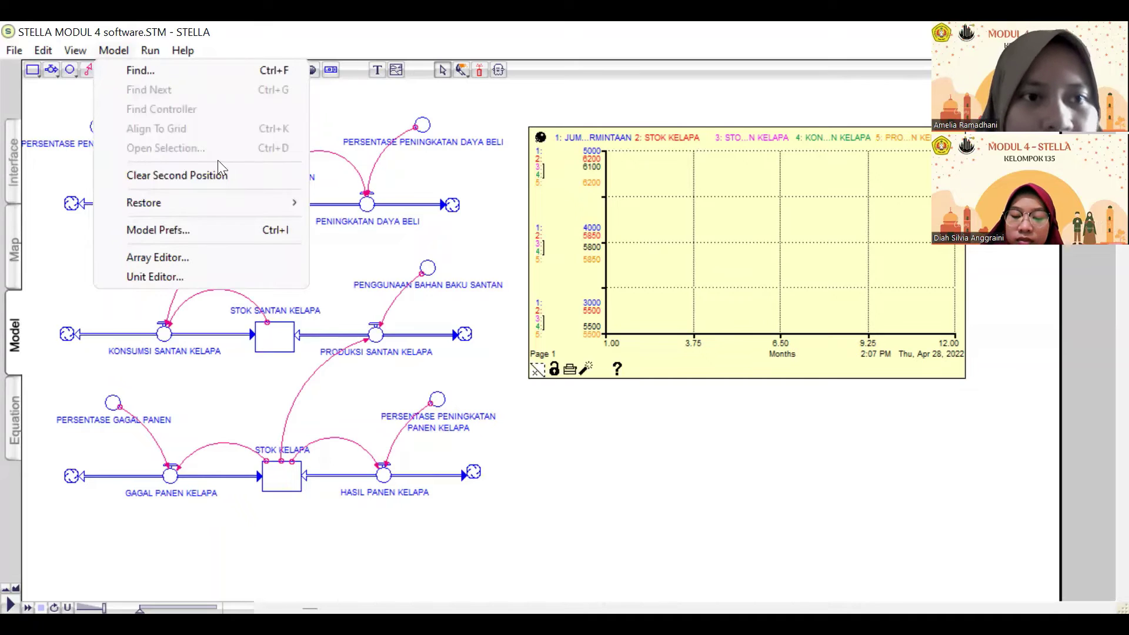
{"action": "key", "text": "Right"}
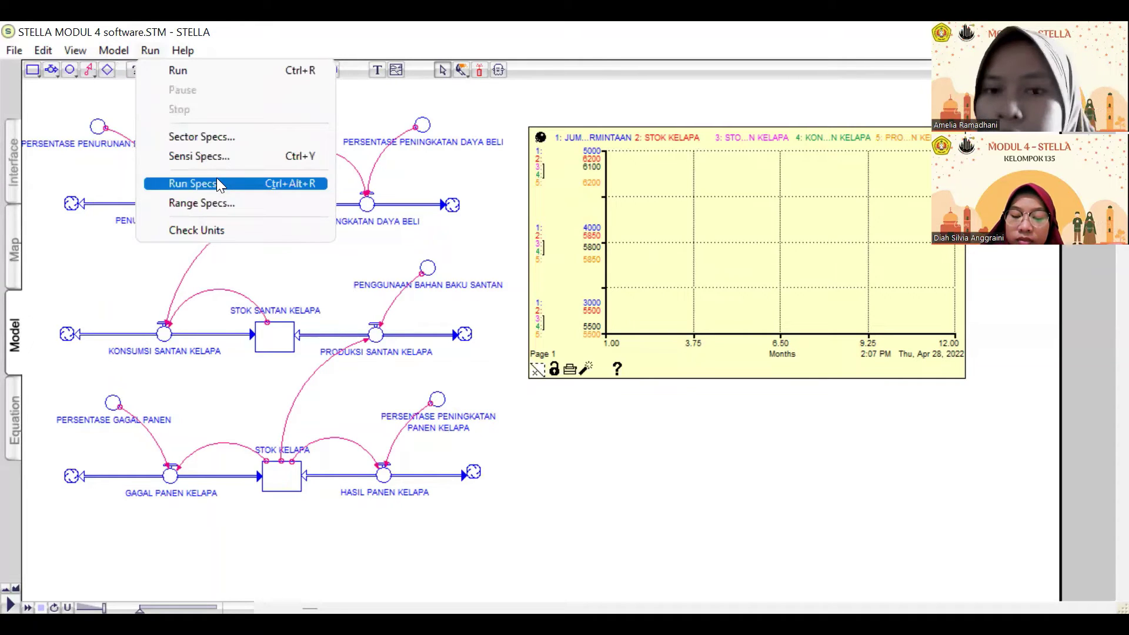
{"action": "key", "text": "Return"}
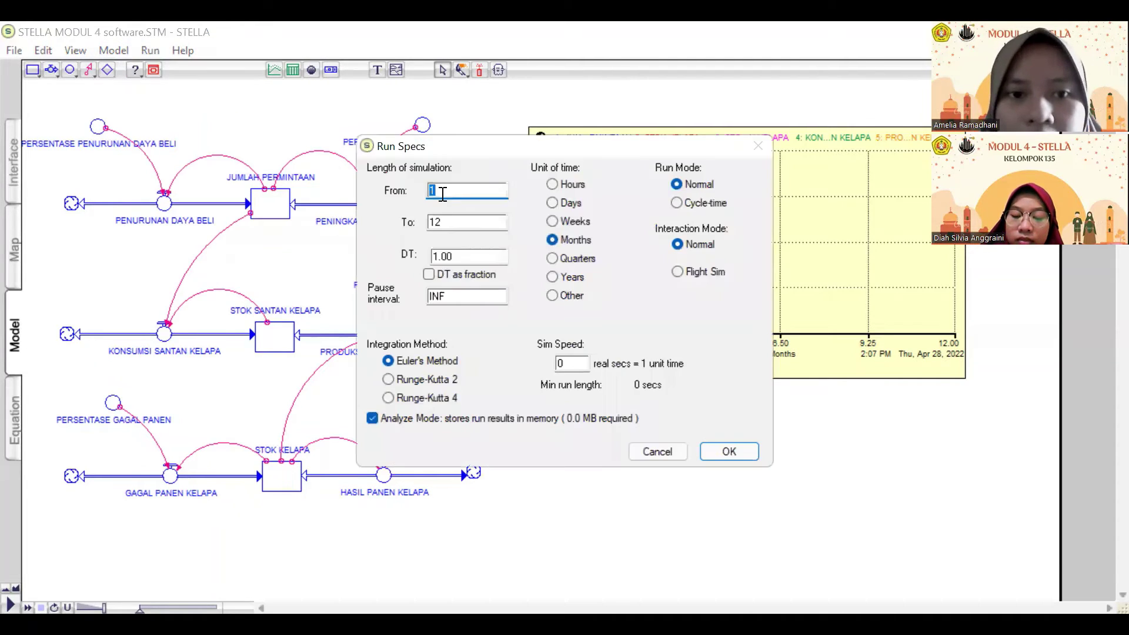
{"action": "left_click", "coordinate": [442, 193]}
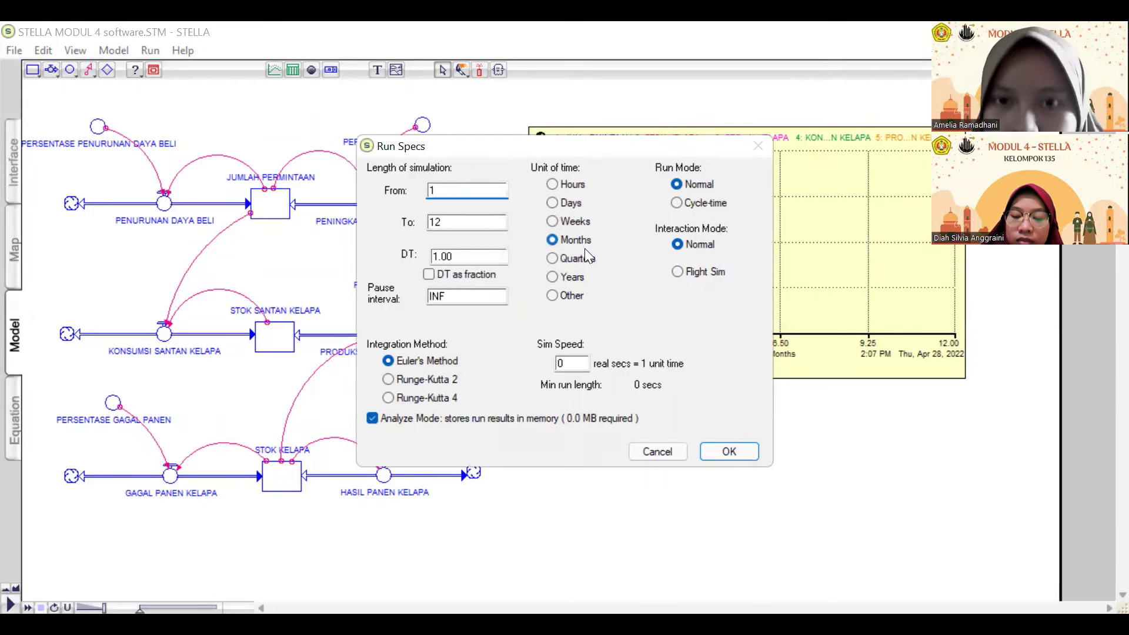
{"action": "left_click", "coordinate": [728, 452]}
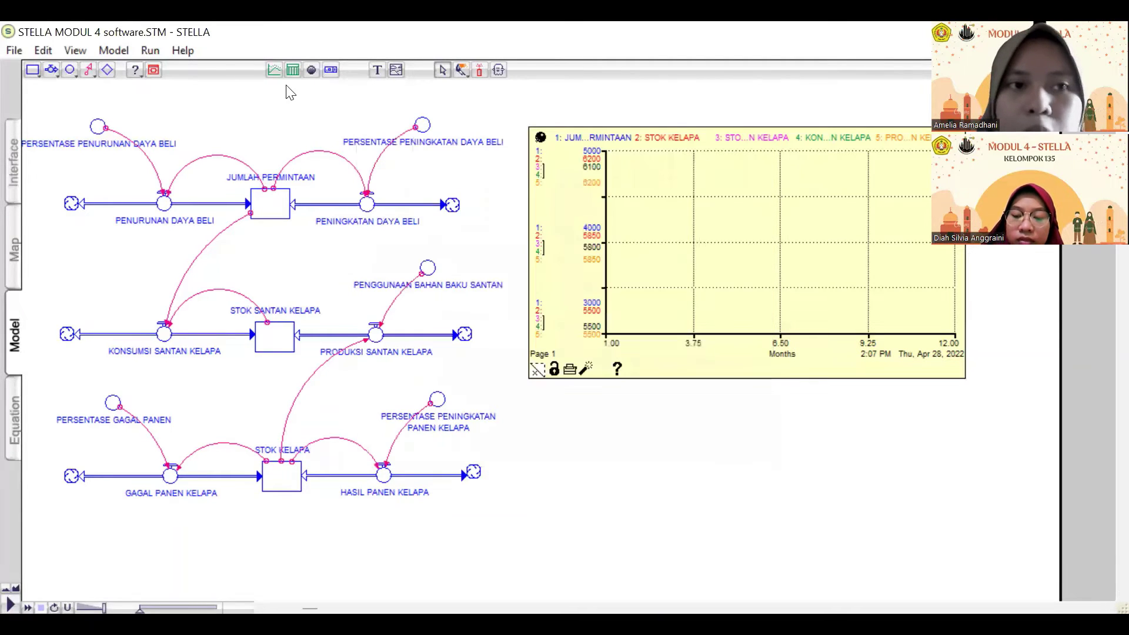
Run the simulation and examine the plotted curves, including STOK KELAPA, in the graph.
{"action": "left_click", "coordinate": [143, 52]}
{"action": "left_click", "coordinate": [167, 68]}
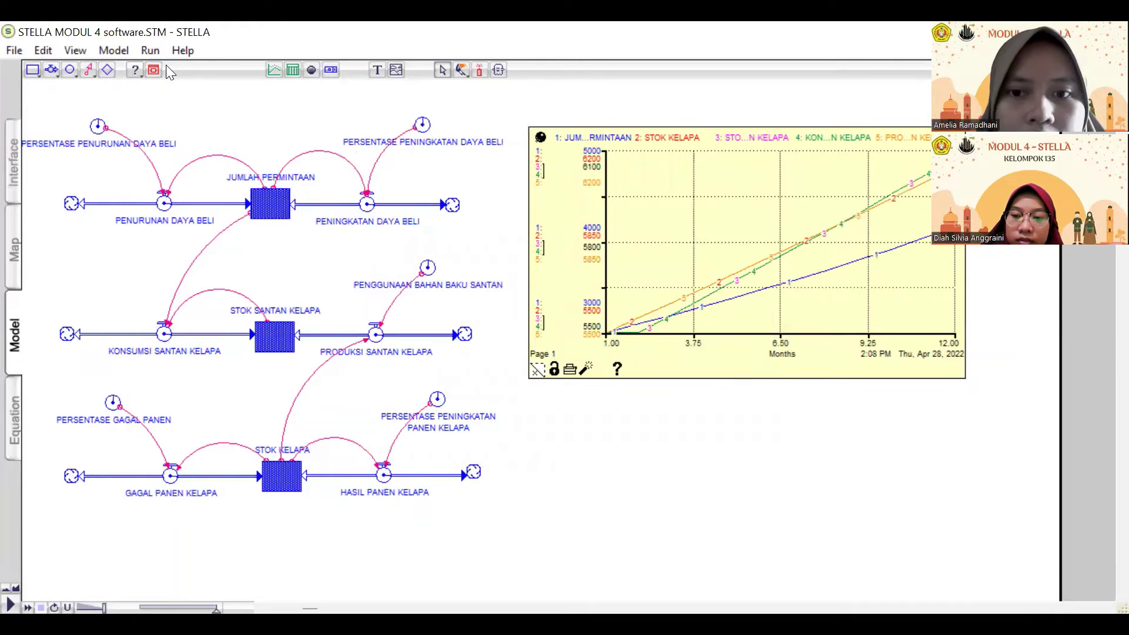
{"action": "left_click", "coordinate": [680, 139]}
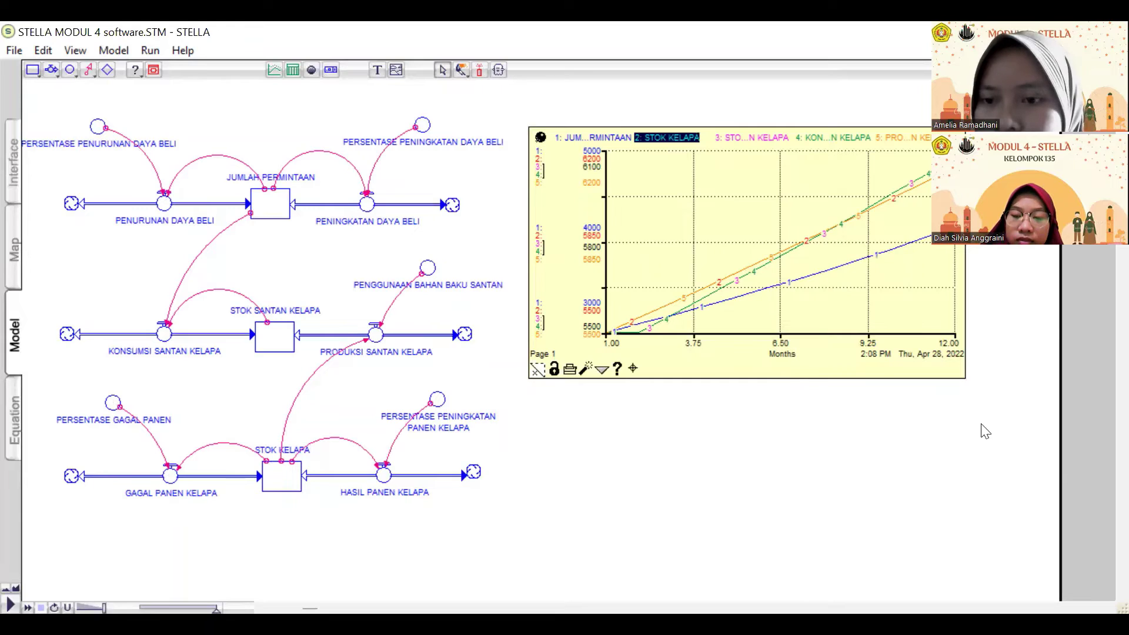
{"action": "left_click", "coordinate": [781, 264]}
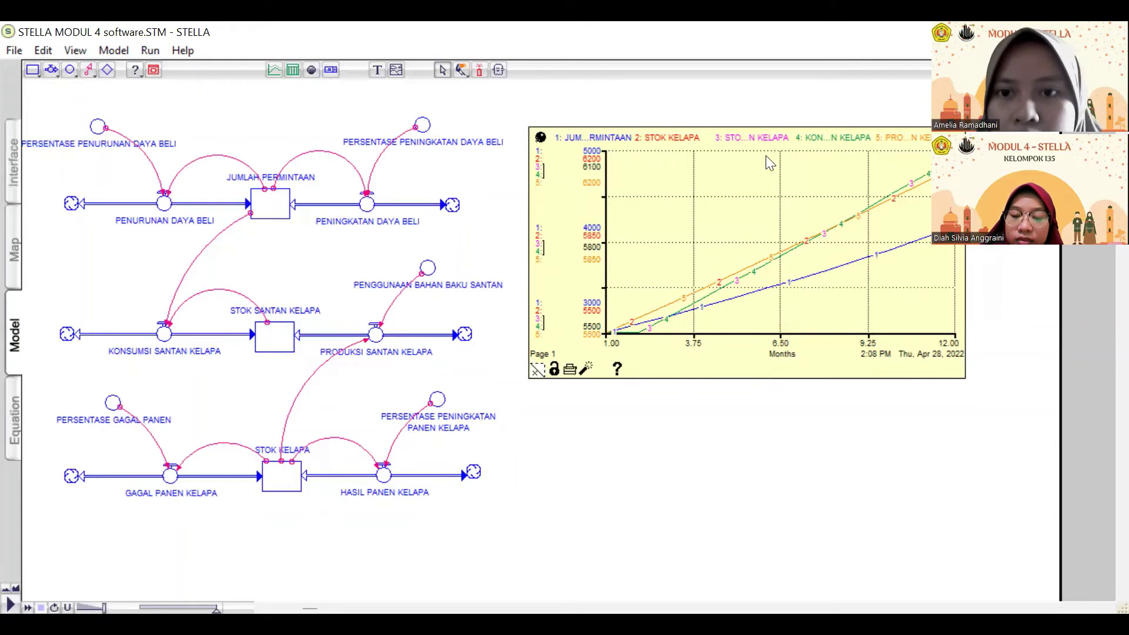
Add a table pad in the empty area below the graph and move its window up over the graph's lower part.
{"action": "left_click", "coordinate": [293, 71]}
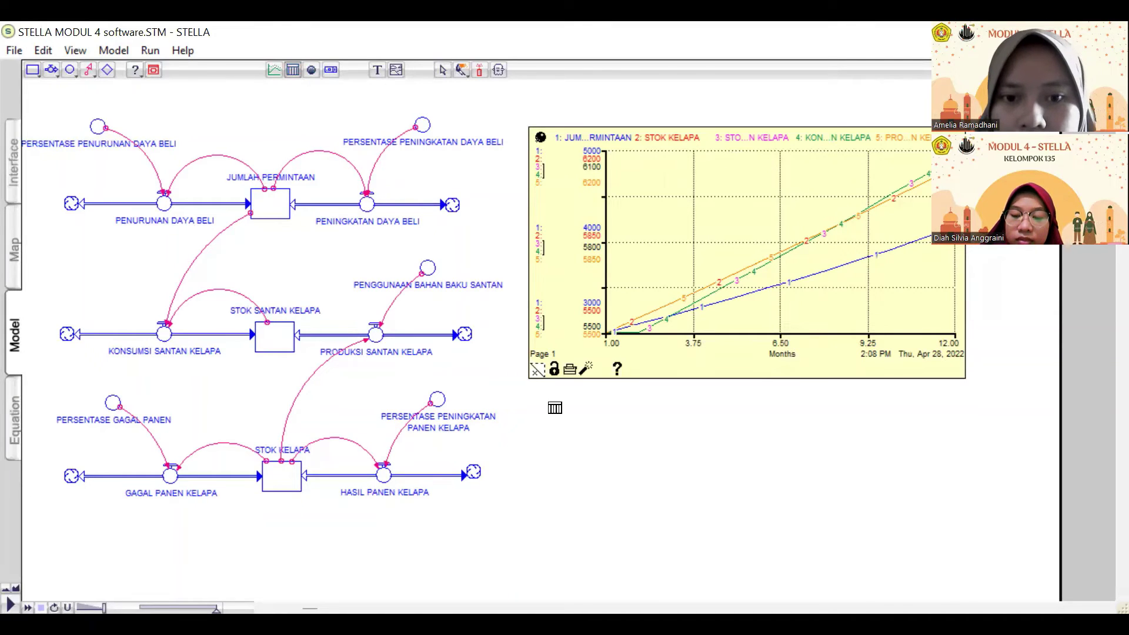
{"action": "left_click", "coordinate": [554, 408]}
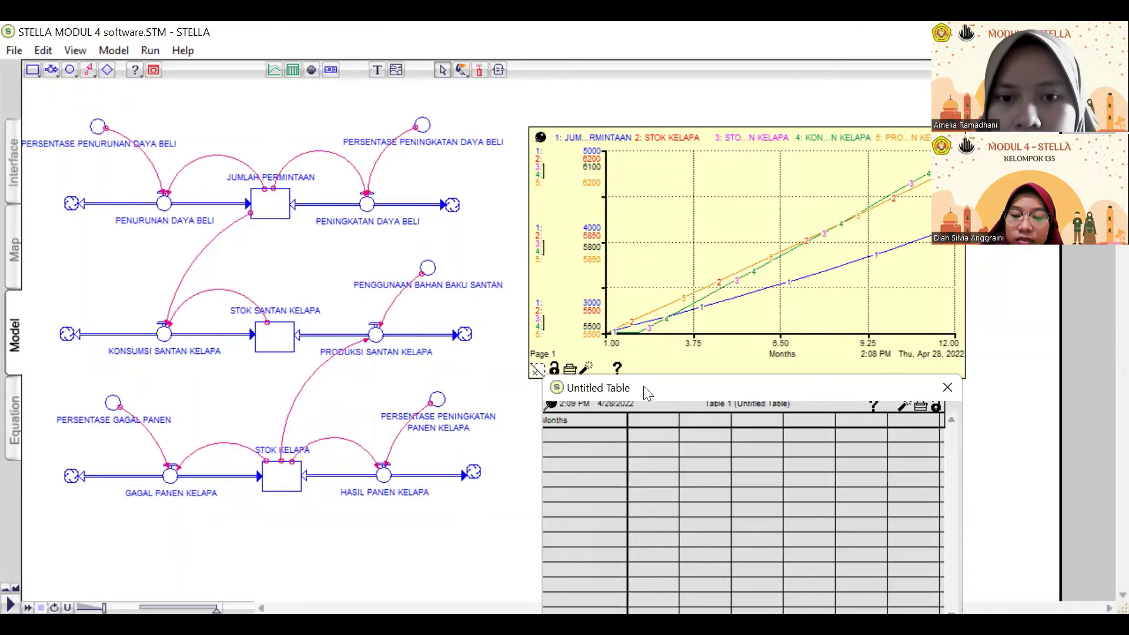
{"action": "left_click_drag", "start_coordinate": [647, 393], "coordinate": [606, 215]}
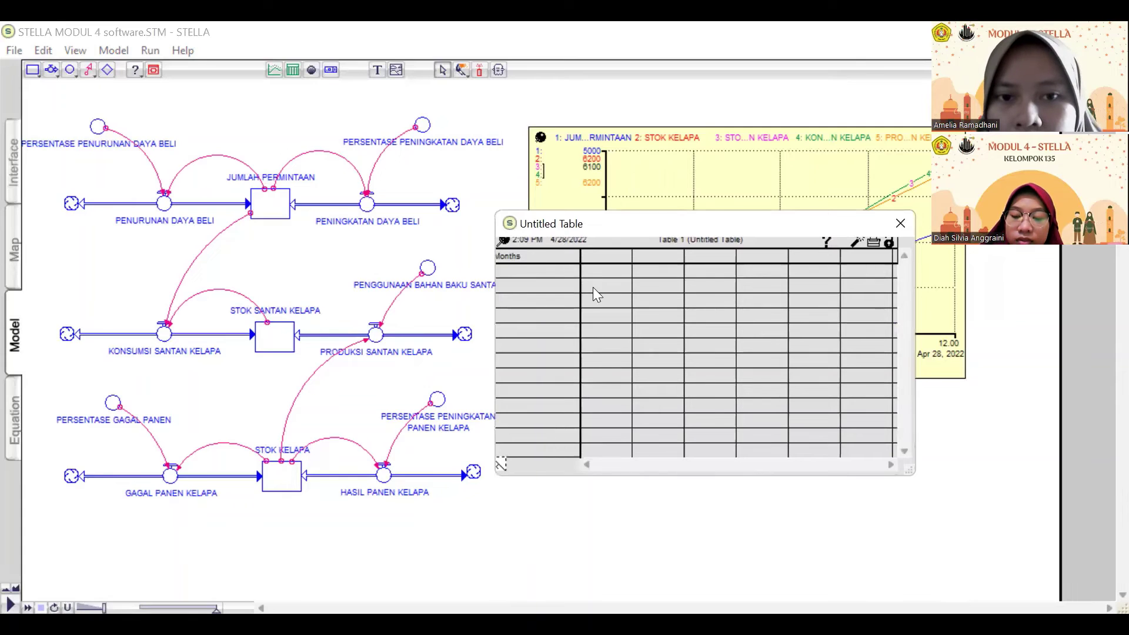
{"action": "left_click", "coordinate": [503, 240]}
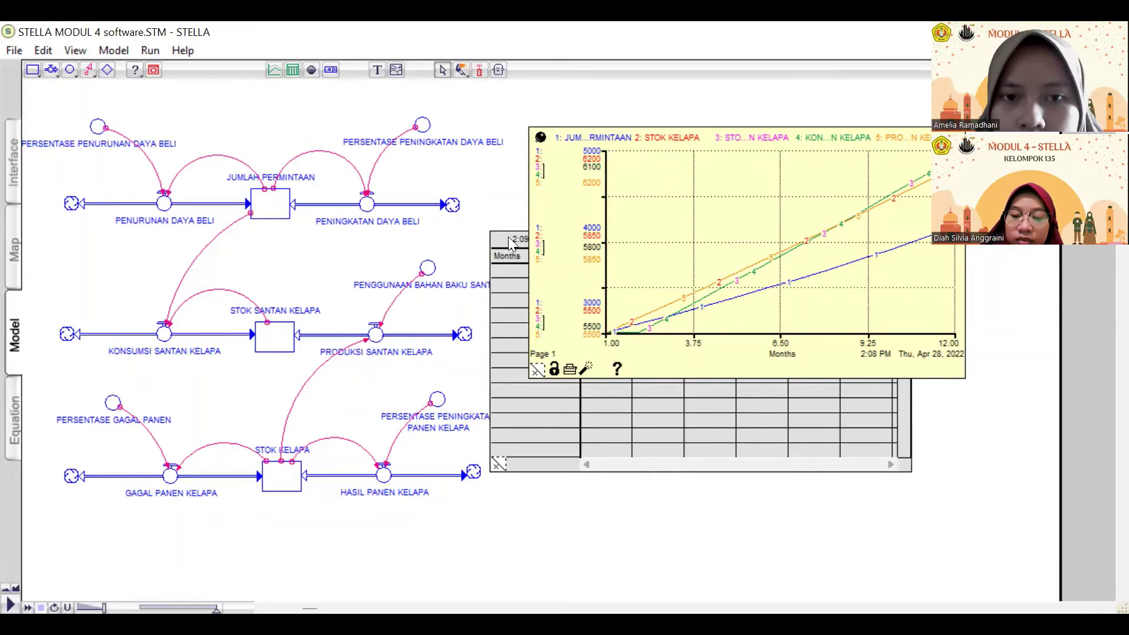
{"action": "left_click", "coordinate": [761, 137]}
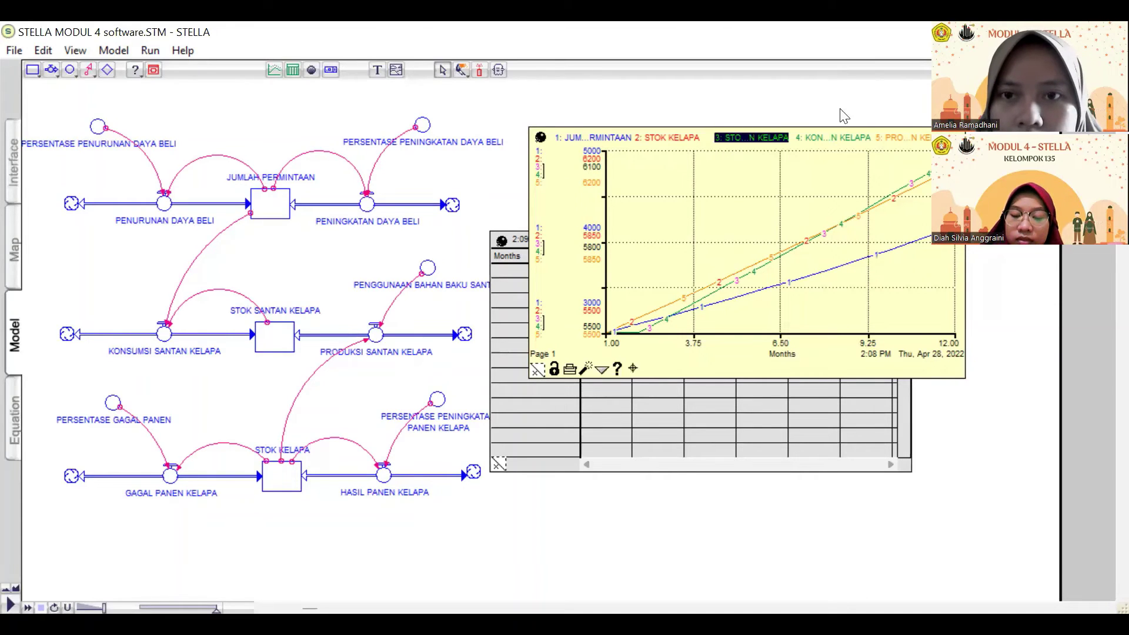
{"action": "left_click", "coordinate": [502, 240]}
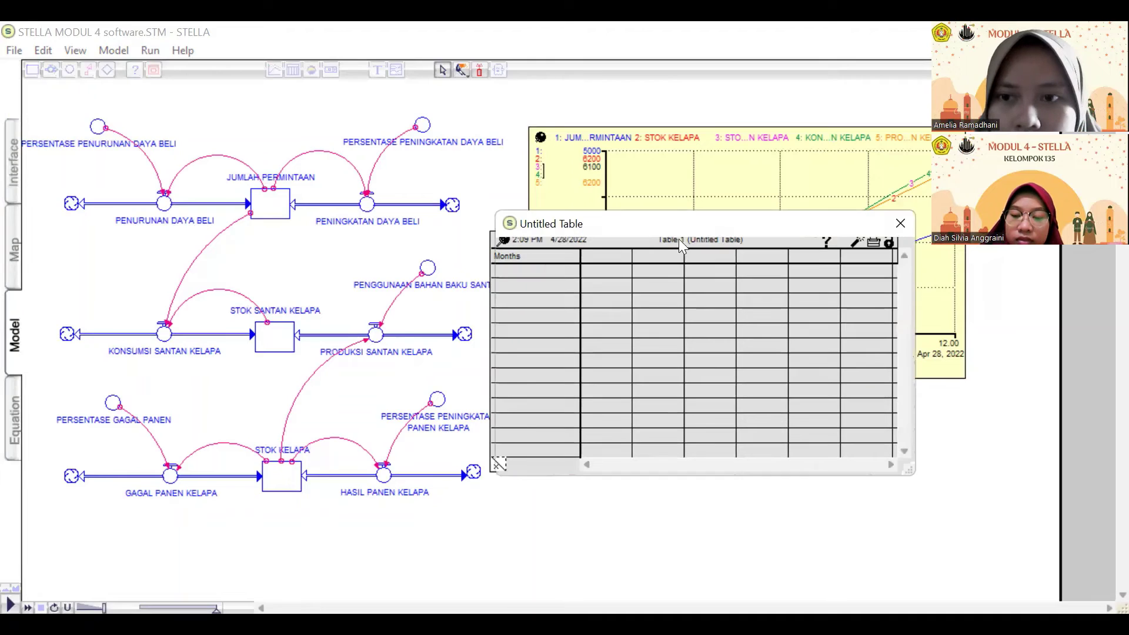
{"action": "left_click", "coordinate": [900, 224]}
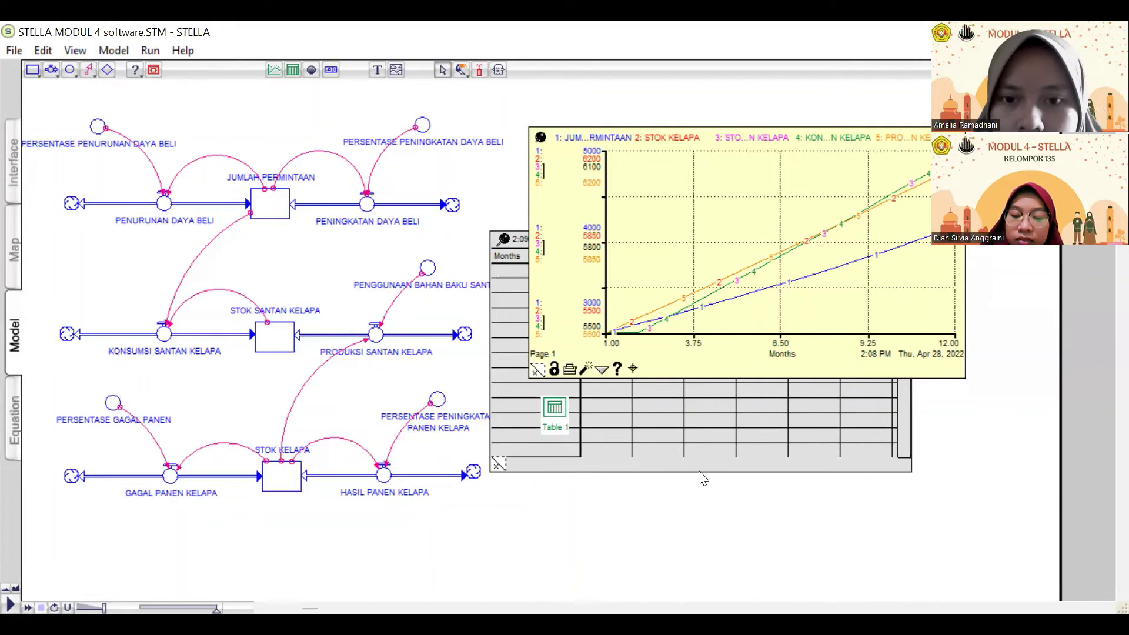
Define the table with JUMLAH_PERMINTAAN, STOK_KELAPA, STOK_SANTAN_KELAPA, KONSUMSI_SANTAN_KELAPA and PRODUKSI_SANTAN_KELAPA.
{"action": "double_click", "coordinate": [553, 411]}
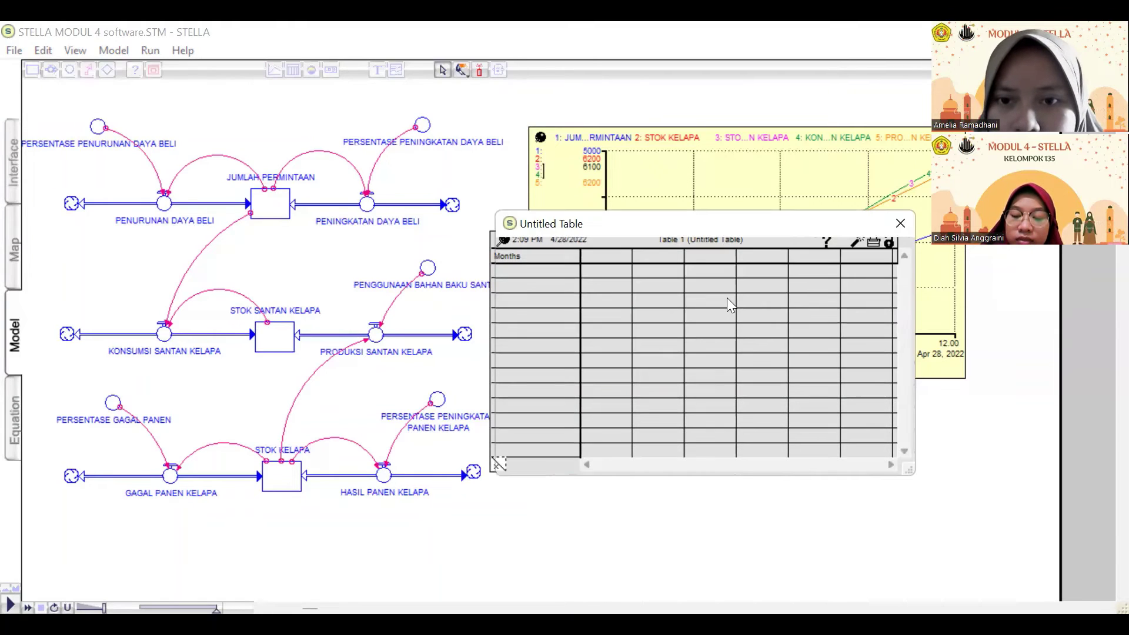
{"action": "double_click", "coordinate": [727, 297]}
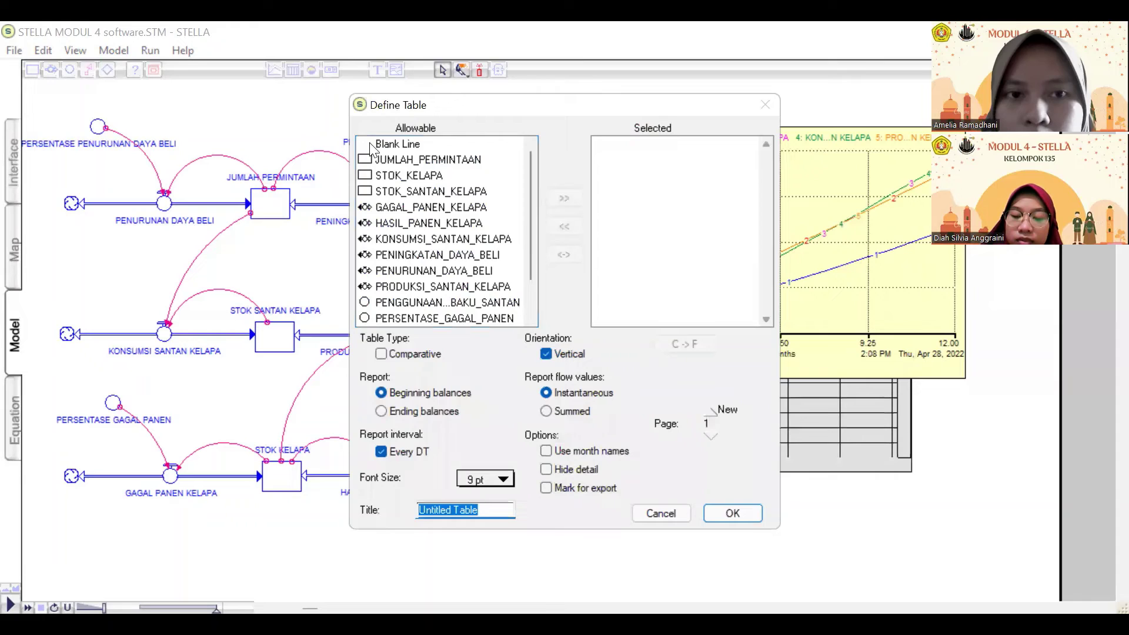
{"action": "left_click", "coordinate": [397, 155]}
{"action": "double_click", "coordinate": [398, 160]}
{"action": "double_click", "coordinate": [399, 175]}
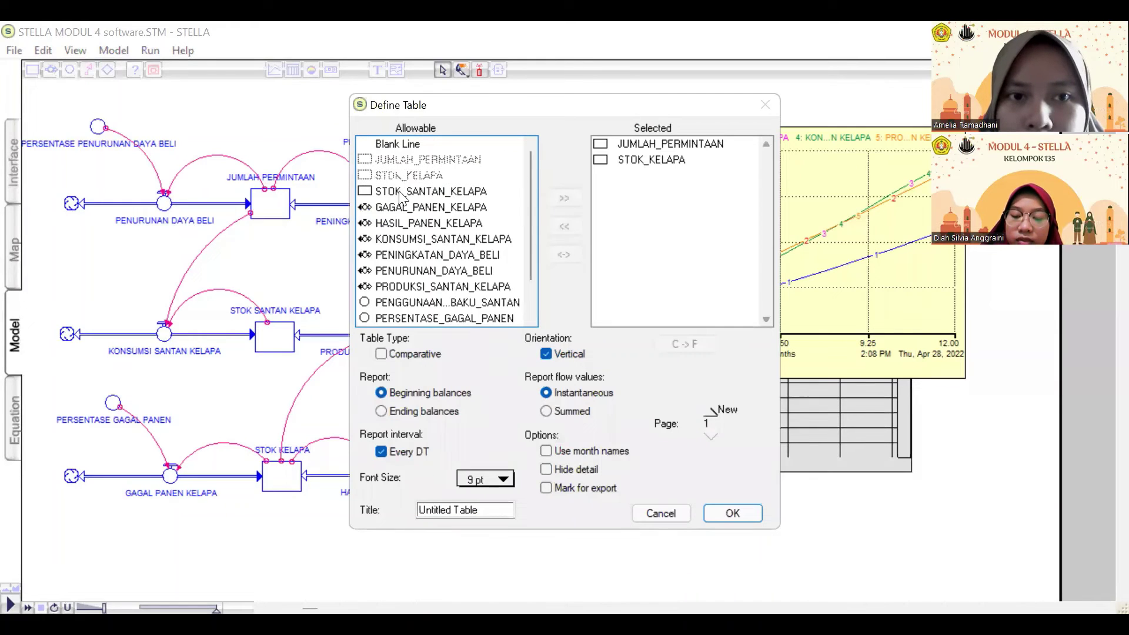
{"action": "double_click", "coordinate": [400, 191]}
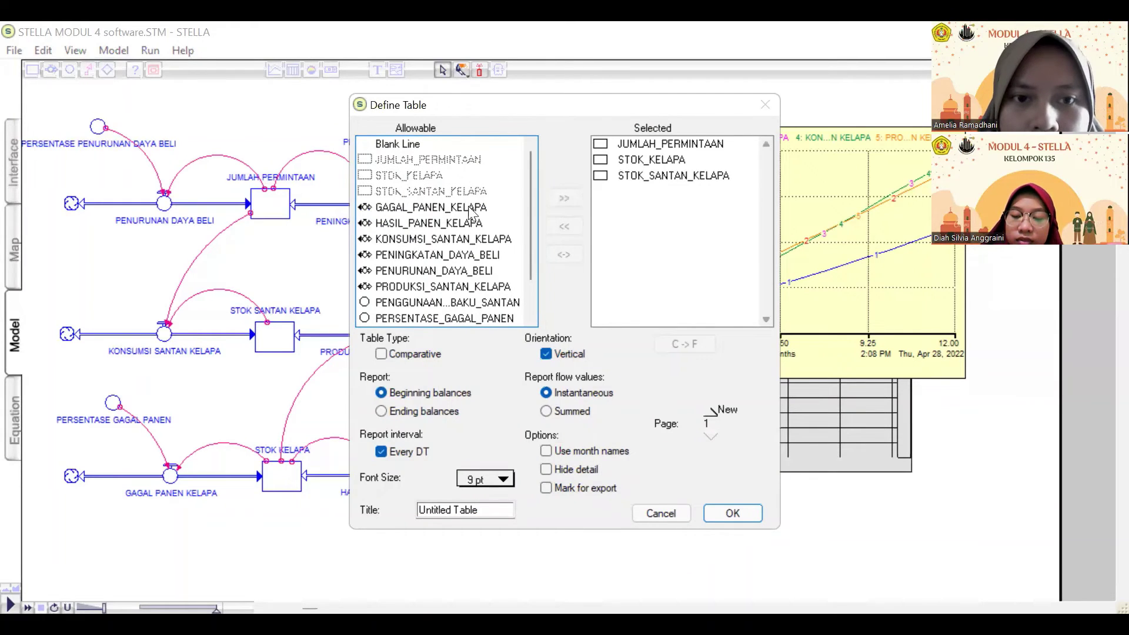
{"action": "double_click", "coordinate": [471, 238]}
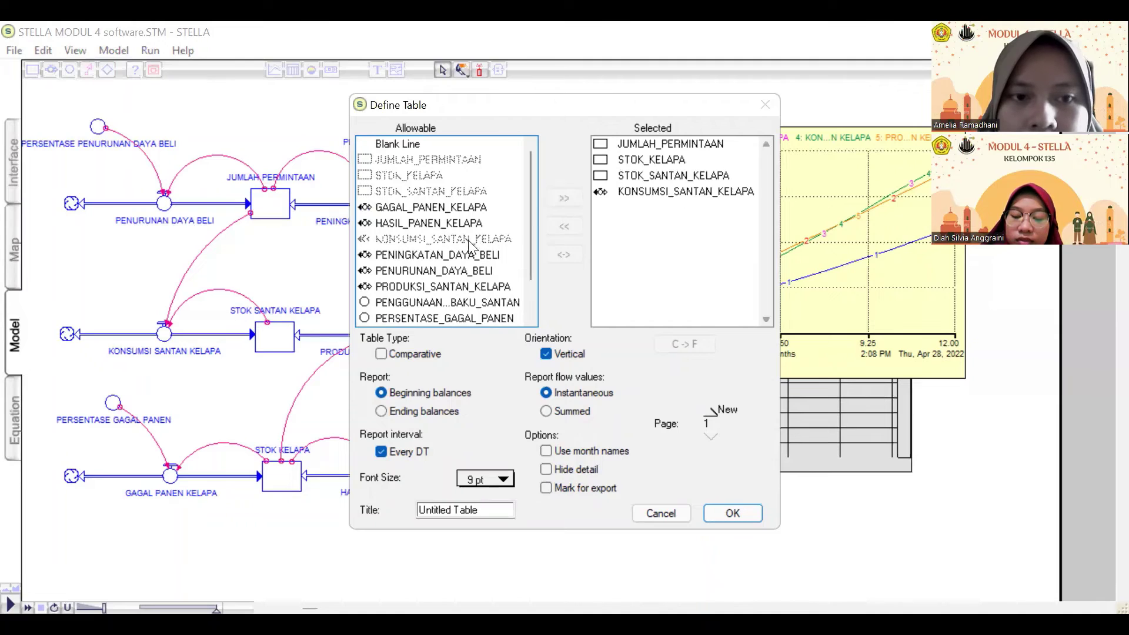
{"action": "double_click", "coordinate": [452, 288]}
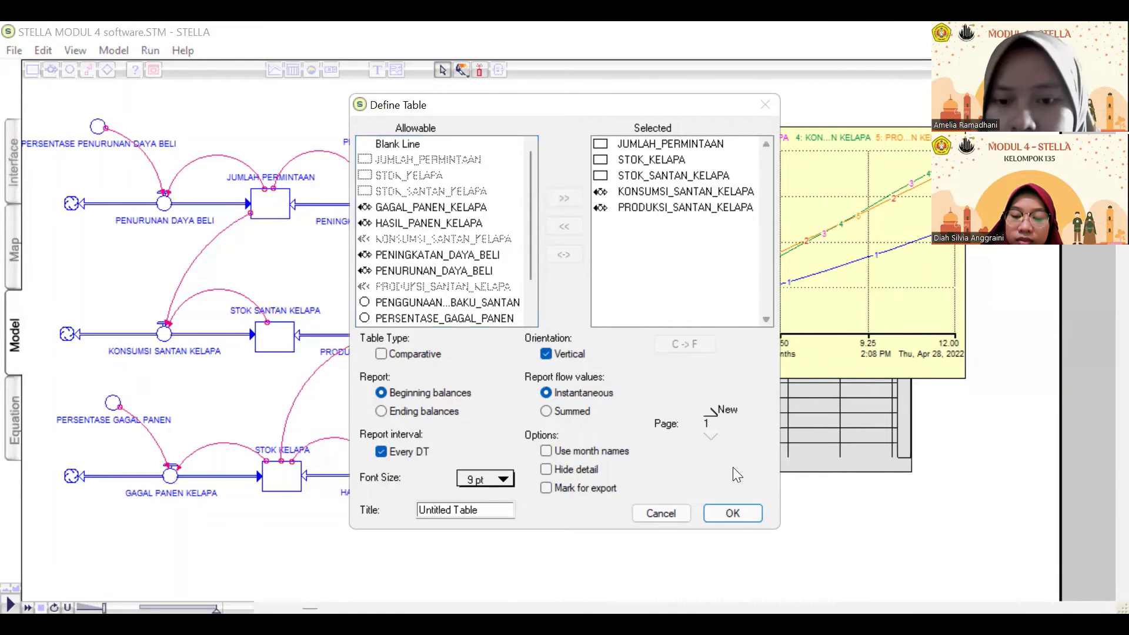
{"action": "key", "text": "Return"}
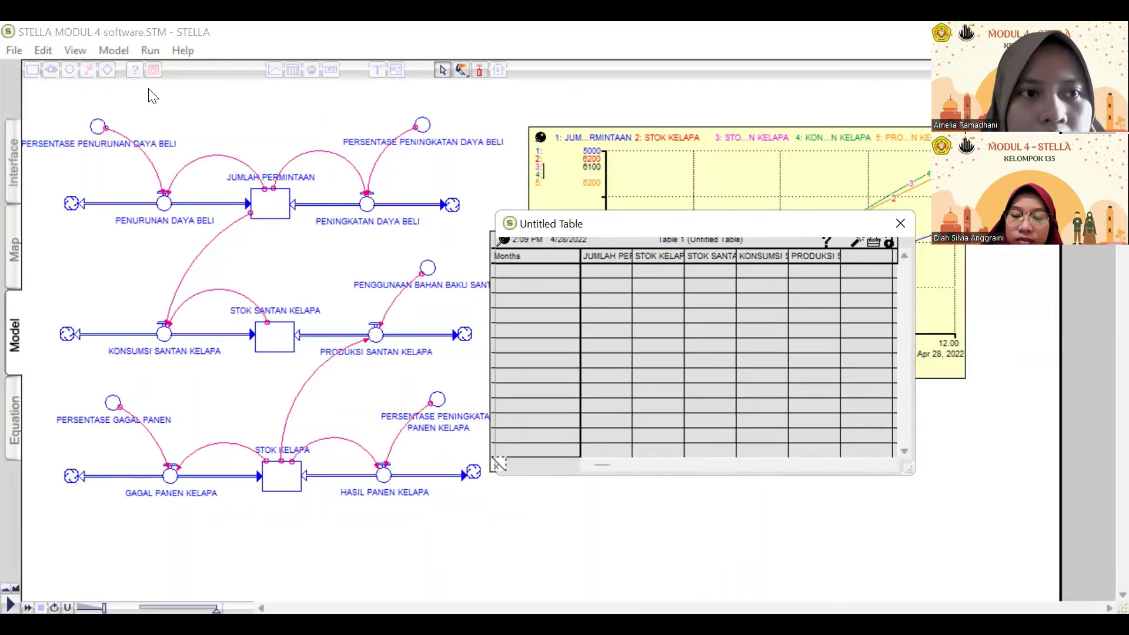
Review the run specs, accept them unchanged and run the simulation.
{"action": "left_click", "coordinate": [147, 51]}
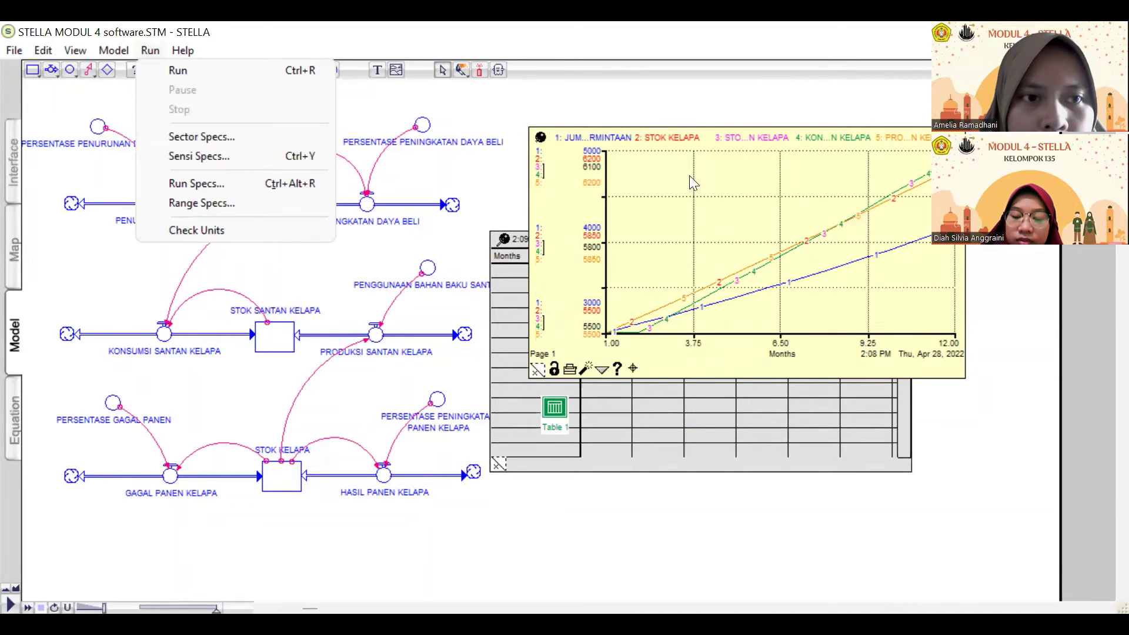
{"action": "left_click", "coordinate": [509, 366]}
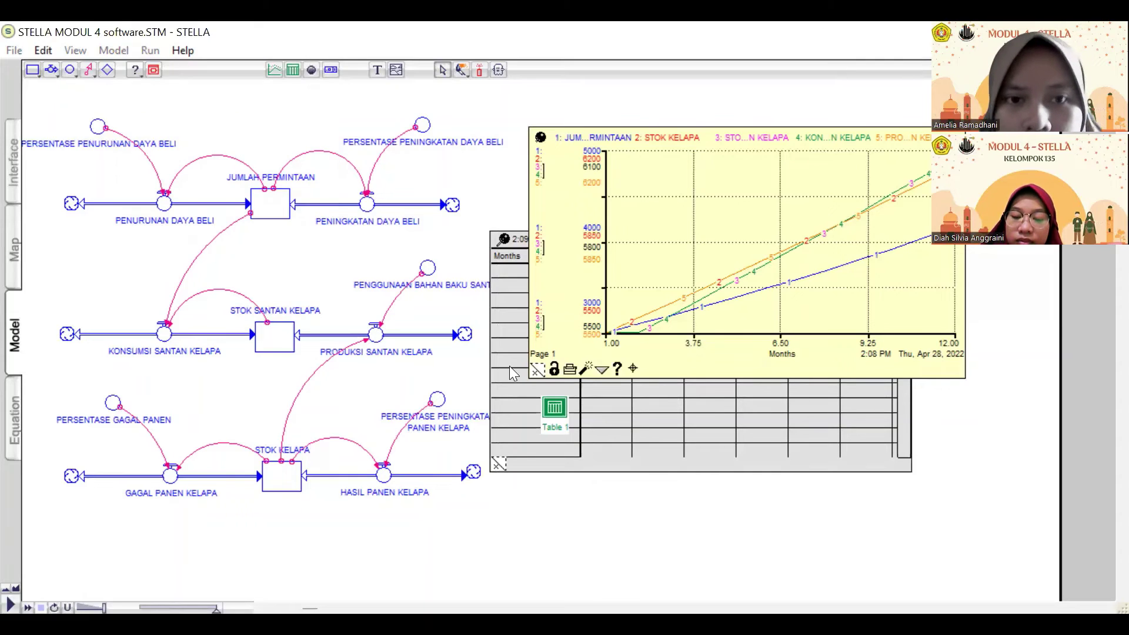
{"action": "key", "text": "ctrl+j"}
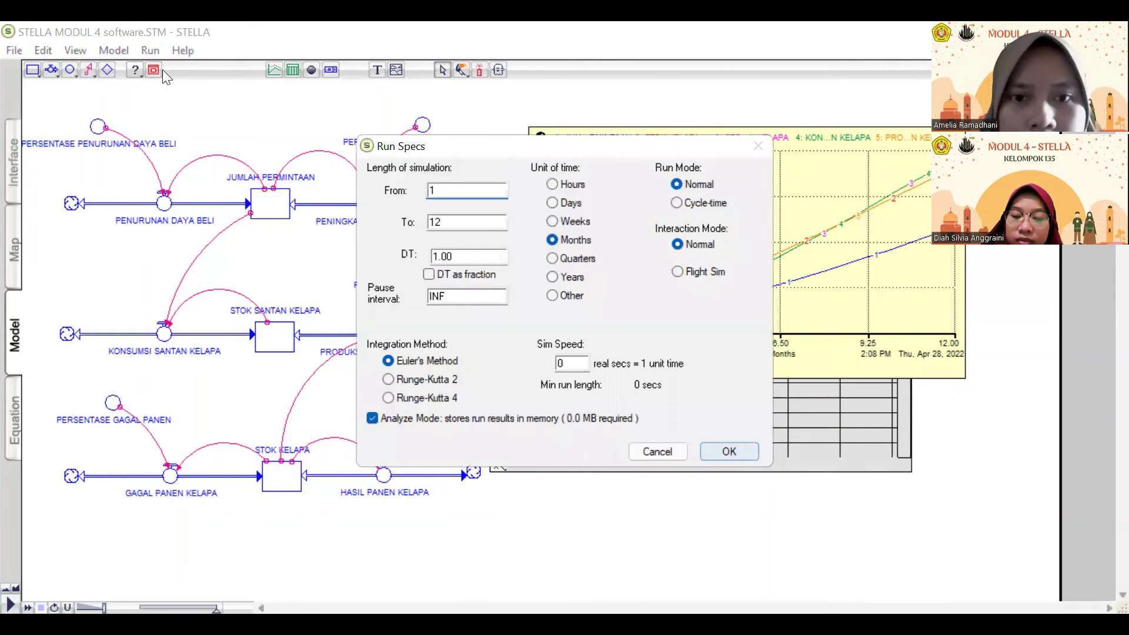
{"action": "key", "text": "Return"}
{"action": "key", "text": "ctrl+r"}
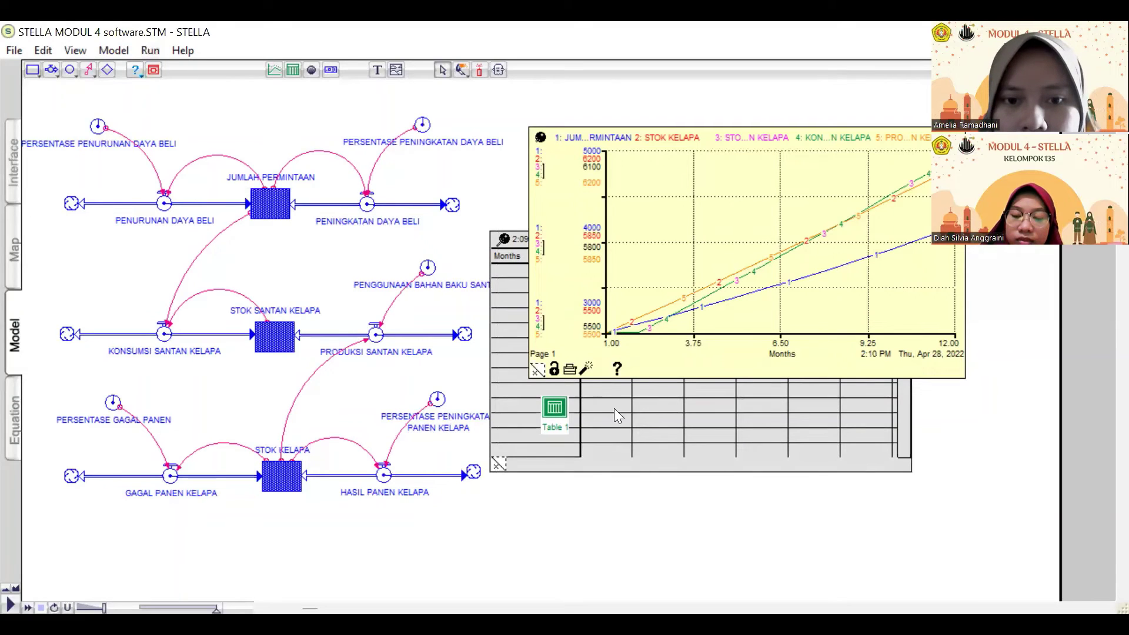
Run the simulation again with the table pad open, check the table definition and examine the monthly values in the table.
{"action": "left_click", "coordinate": [553, 413]}
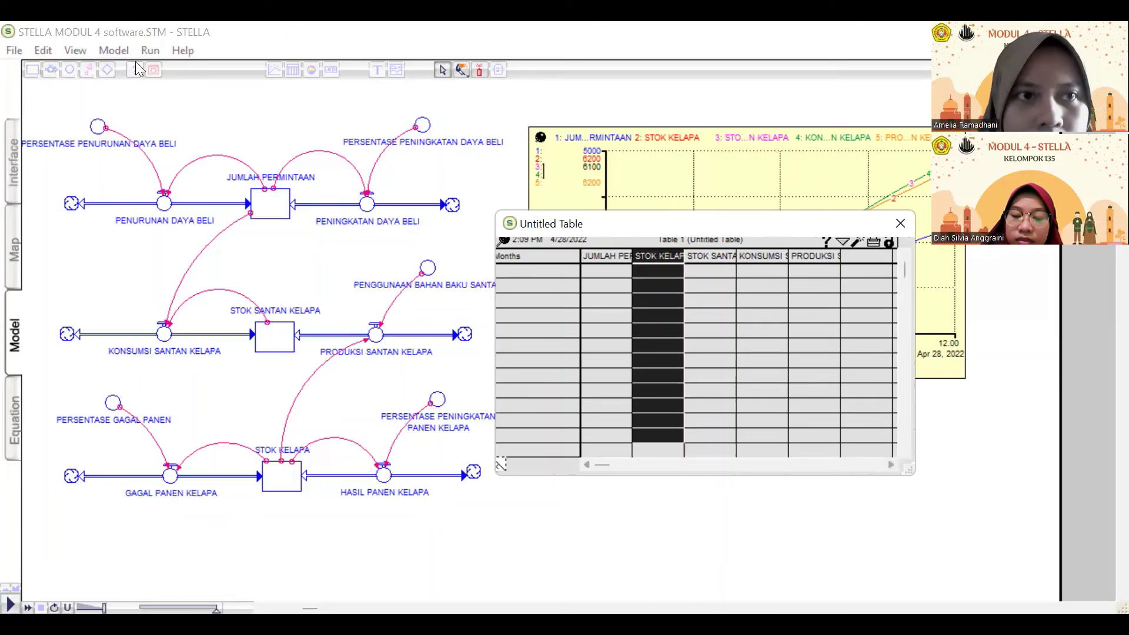
{"action": "left_click", "coordinate": [149, 51]}
{"action": "left_click", "coordinate": [167, 66]}
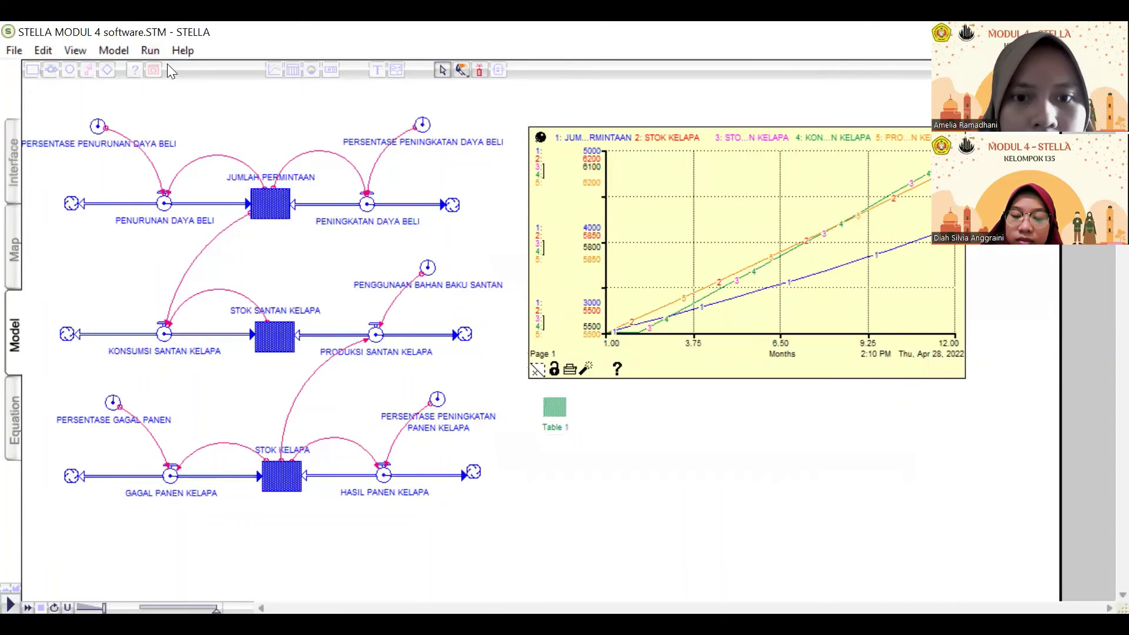
{"action": "double_click", "coordinate": [556, 414]}
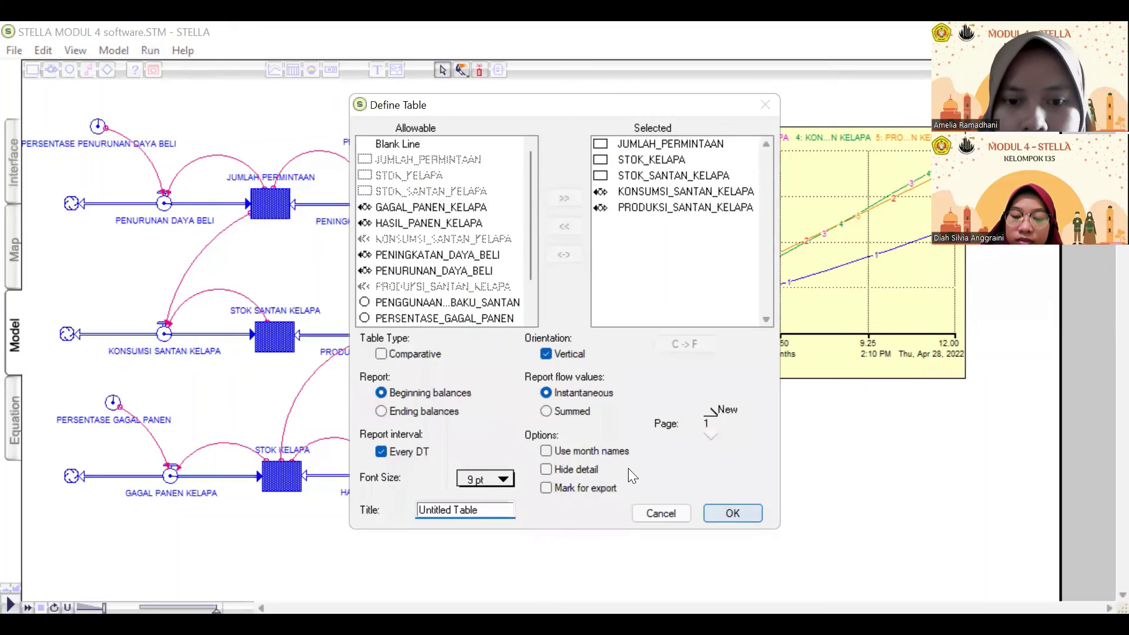
{"action": "key", "text": "Return"}
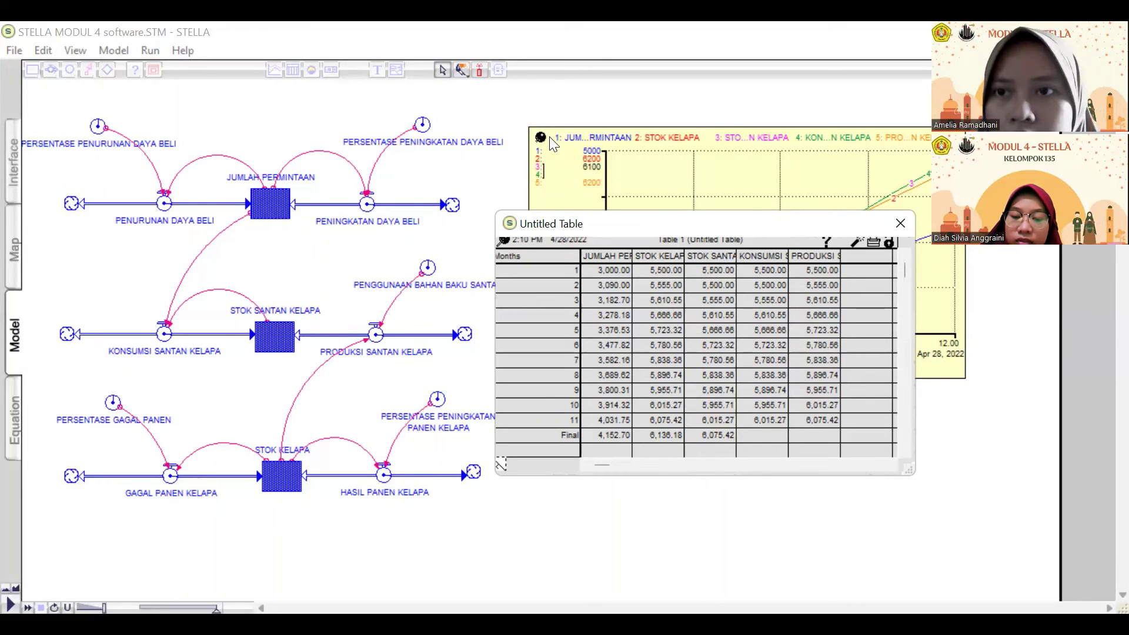
Switch to the PDF report in the browser to view the graph pad figure and its analysis in the model validation section.
{"action": "key", "text": "alt+Tab"}
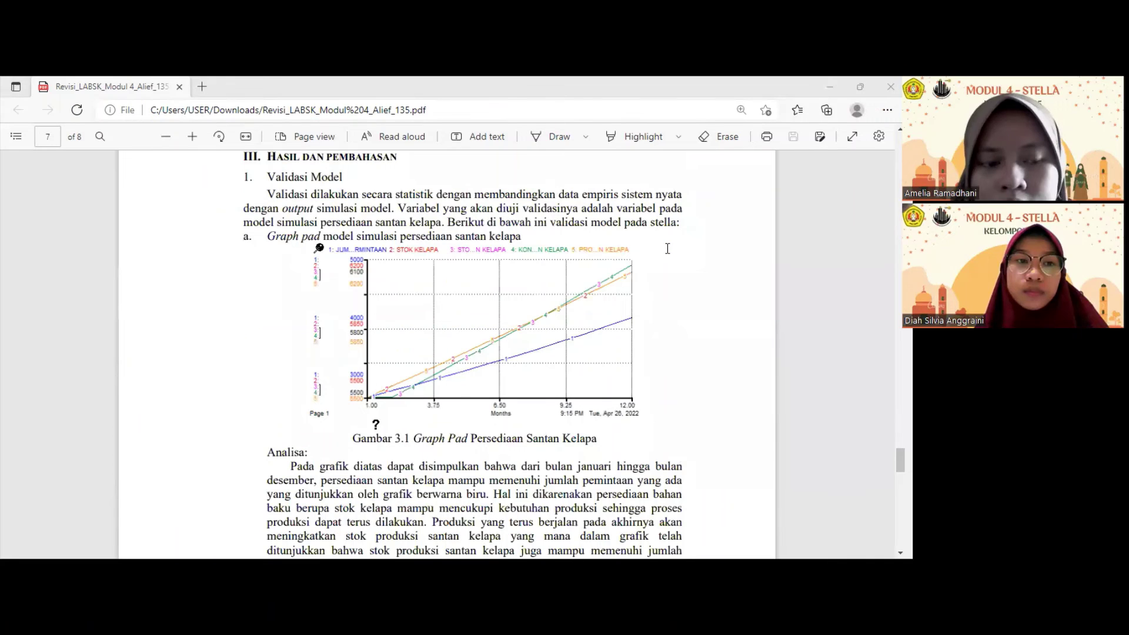